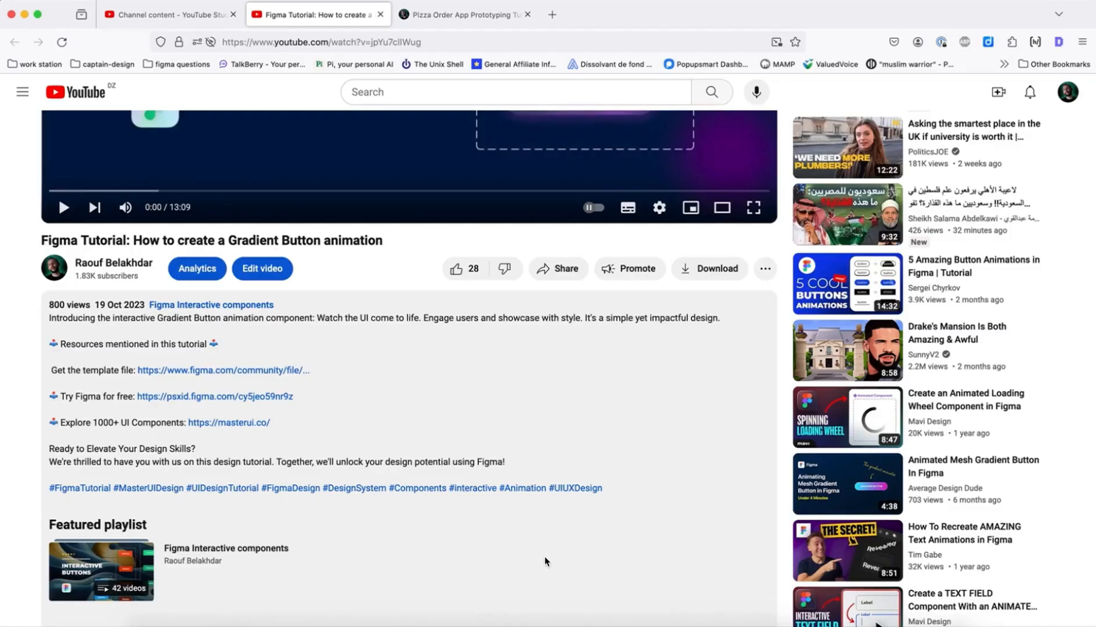
Get the Pizza Order App Prototyping Tutorial from its Gumroad page at a price of 0 and download the file.
scroll(545, 560, down, 3)
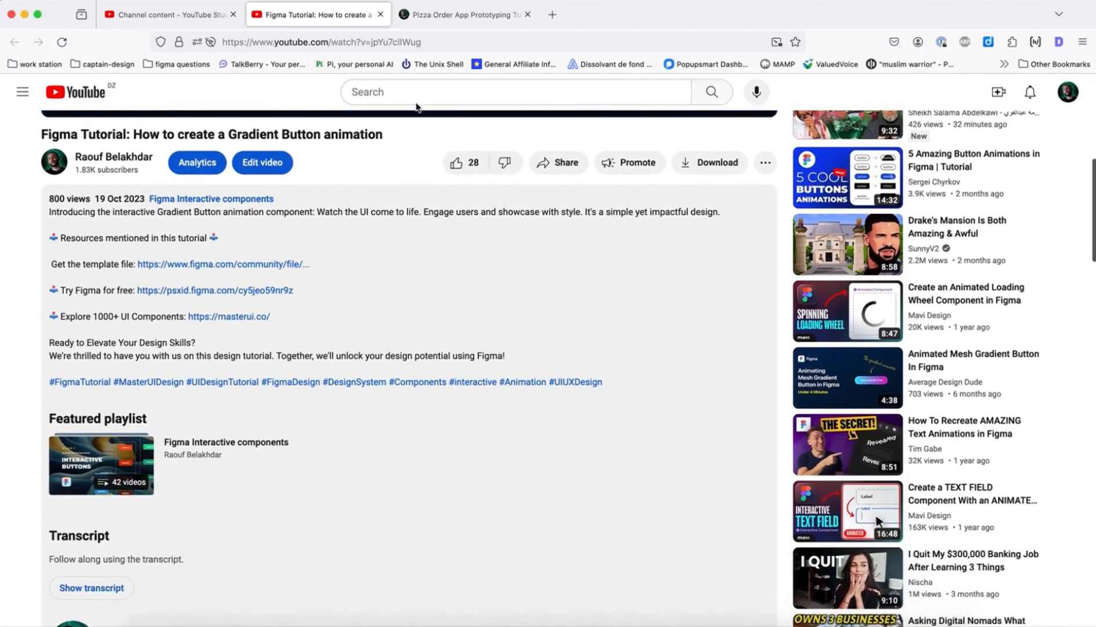
click(459, 15)
scroll(808, 291, down, 10)
click(763, 211)
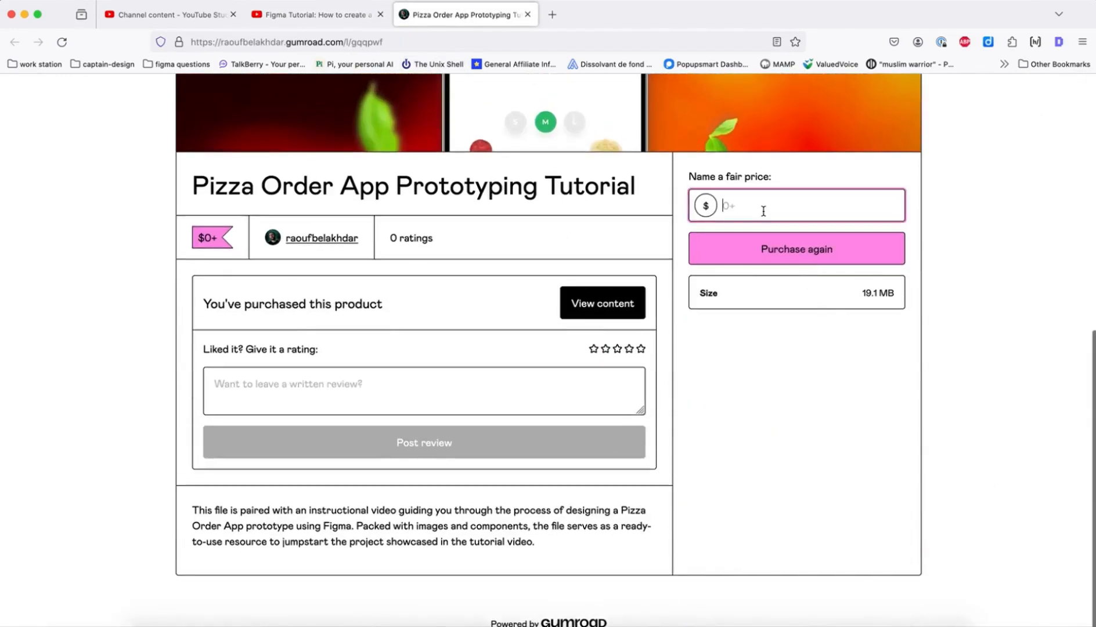
text(0)
click(776, 249)
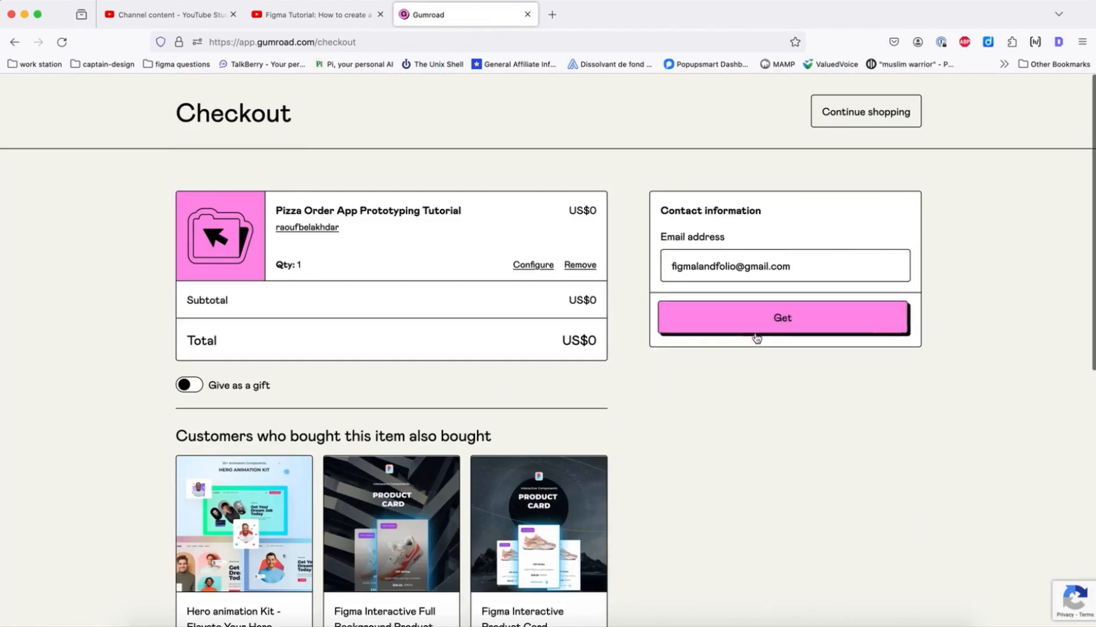
click(757, 335)
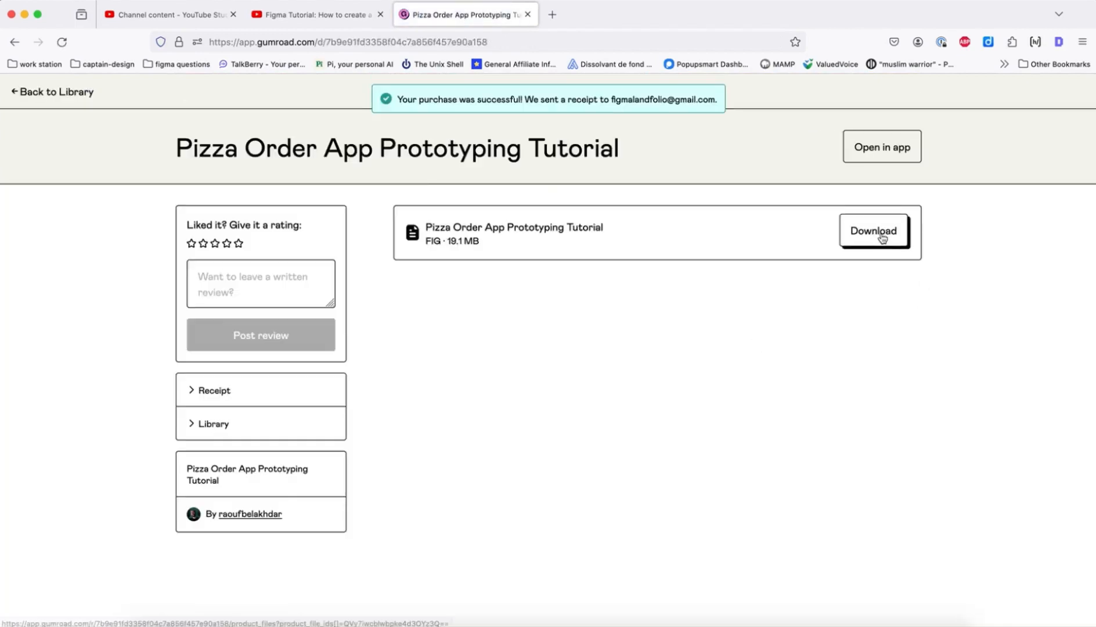
click(882, 239)
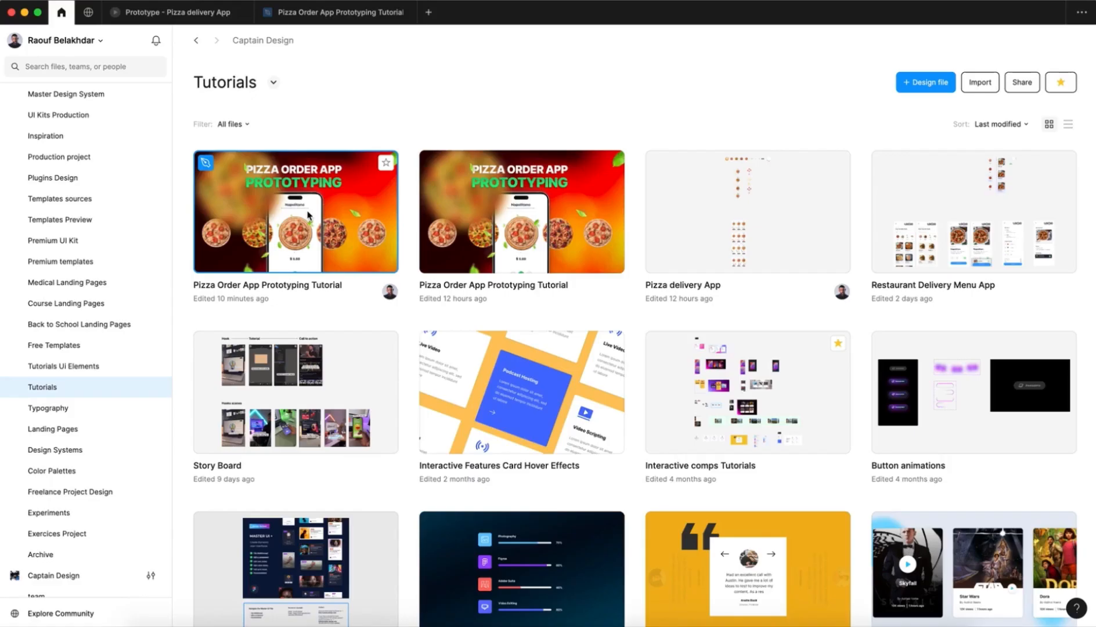
Open the Pizza Order App Prototyping Tutorial file in Figma, add a page named prototype and return to the Assets page.
double_click(307, 216)
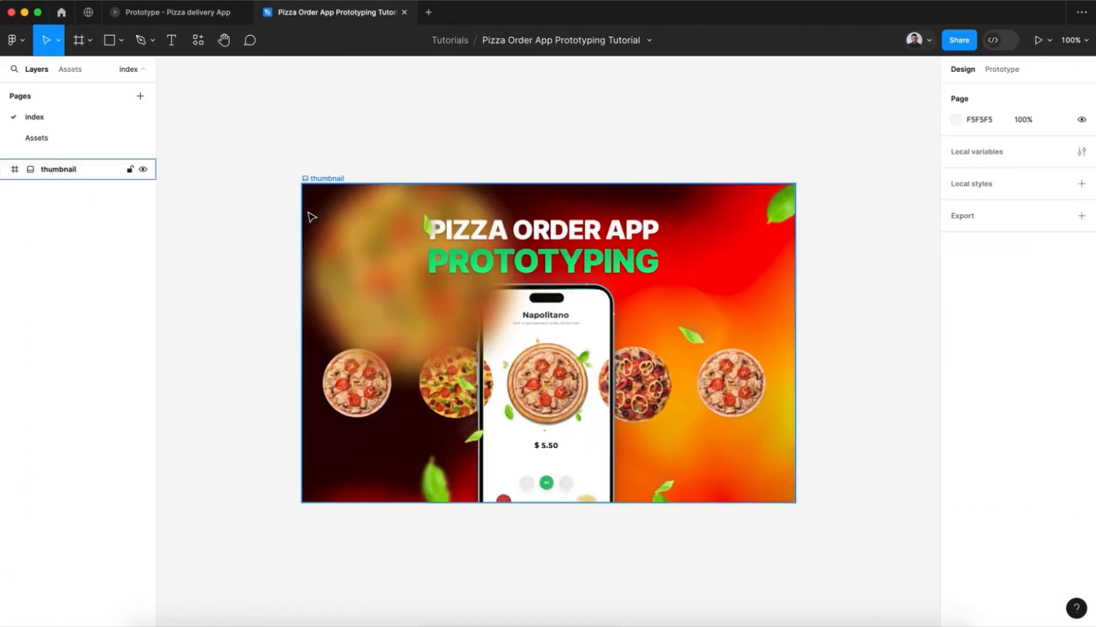
click(79, 142)
scroll(348, 228, right, 3)
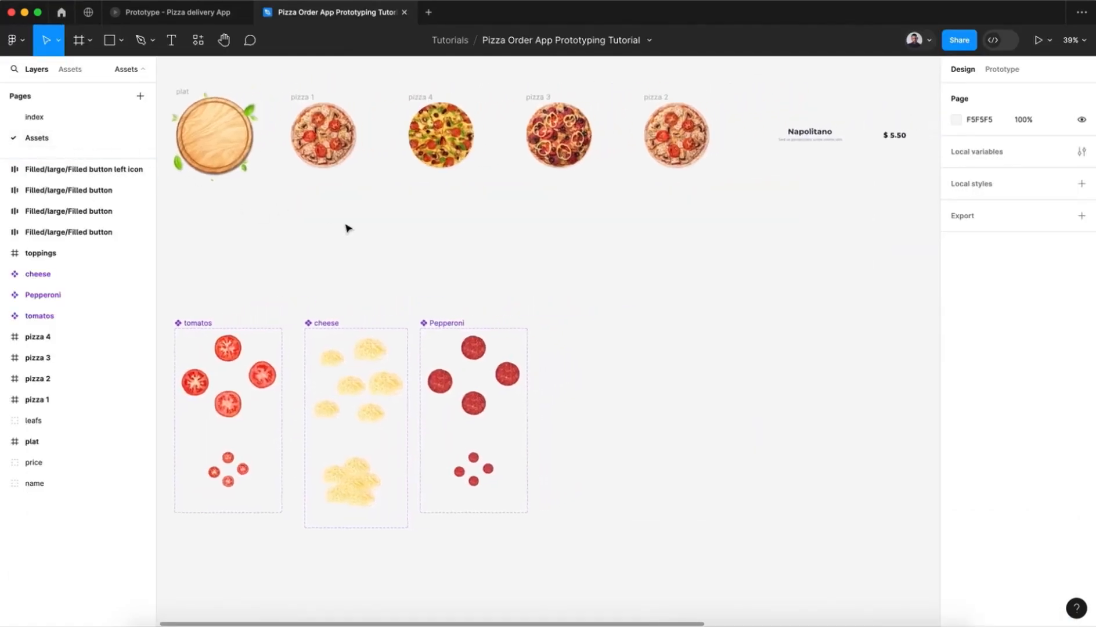
scroll(349, 228, right, 6)
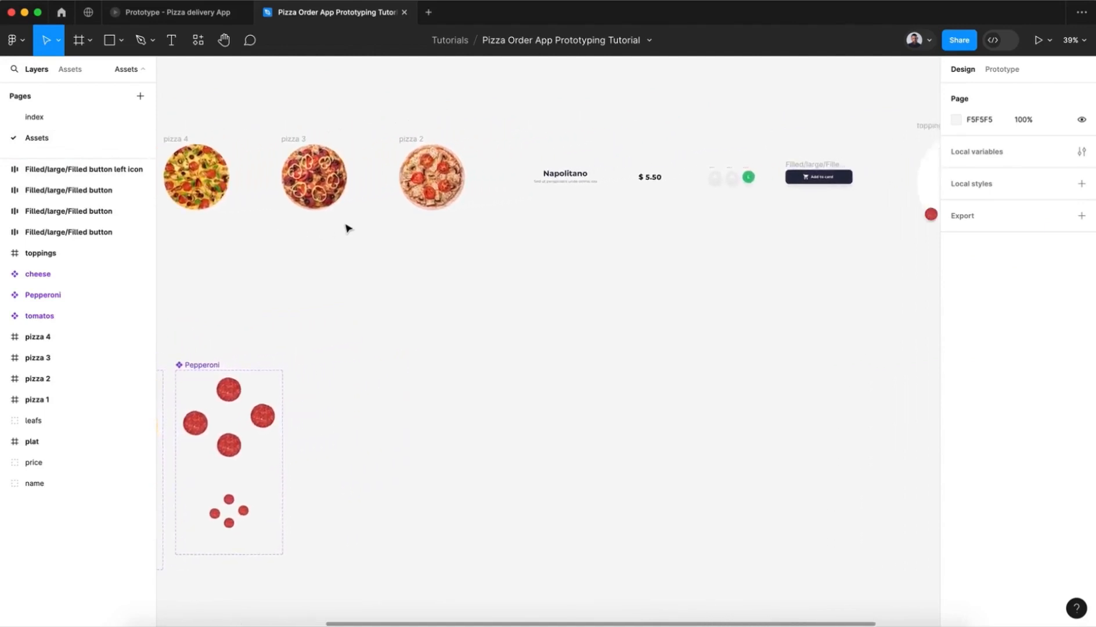
scroll(348, 228, right, 6)
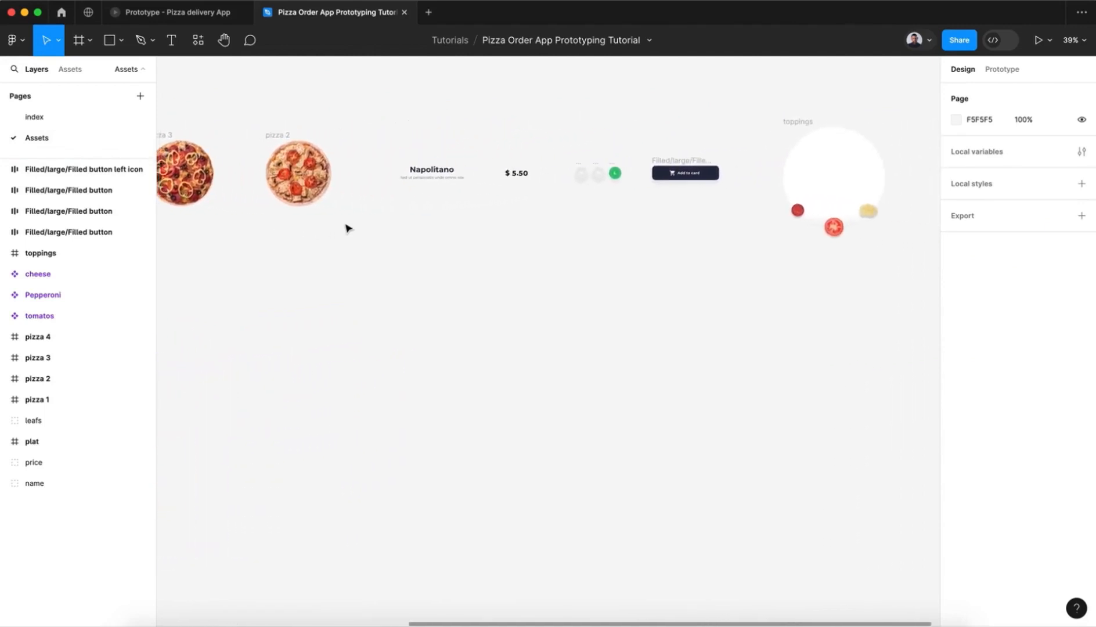
click(35, 70)
click(39, 137)
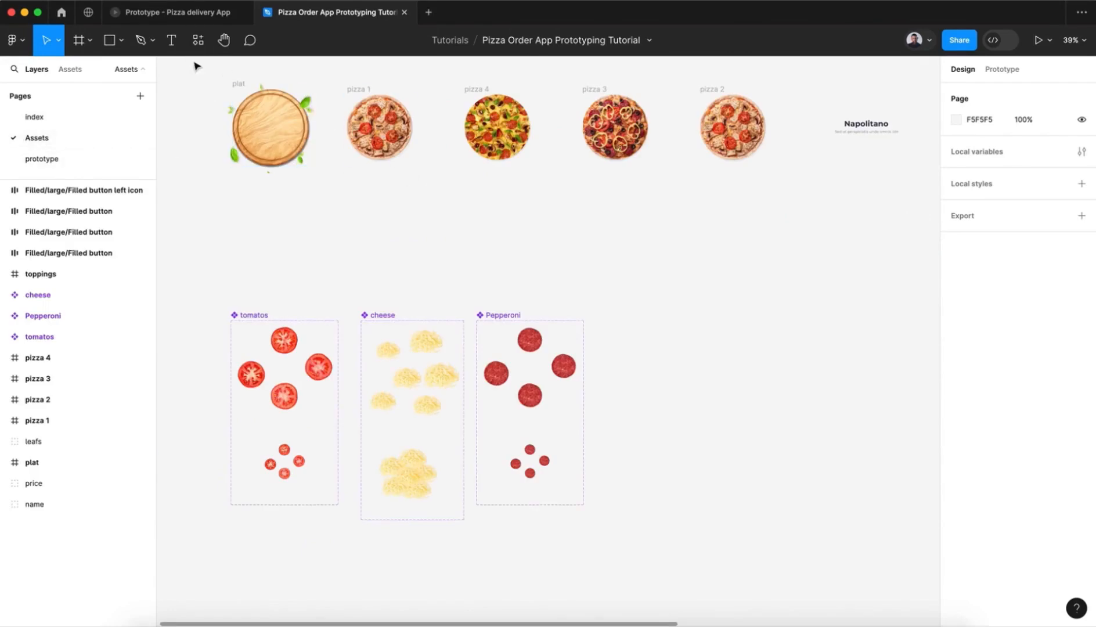
Copy the plat, leafs and pizza 1 to pizza 4 layers from the Assets page onto the prototype page.
drag(195, 66, 775, 216)
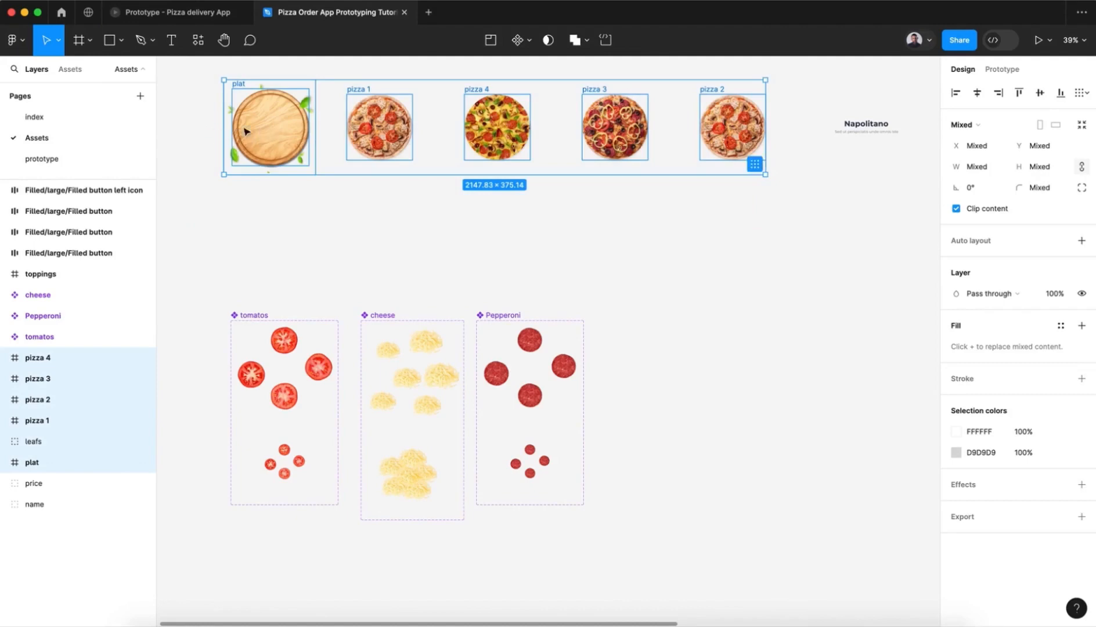
click(38, 445)
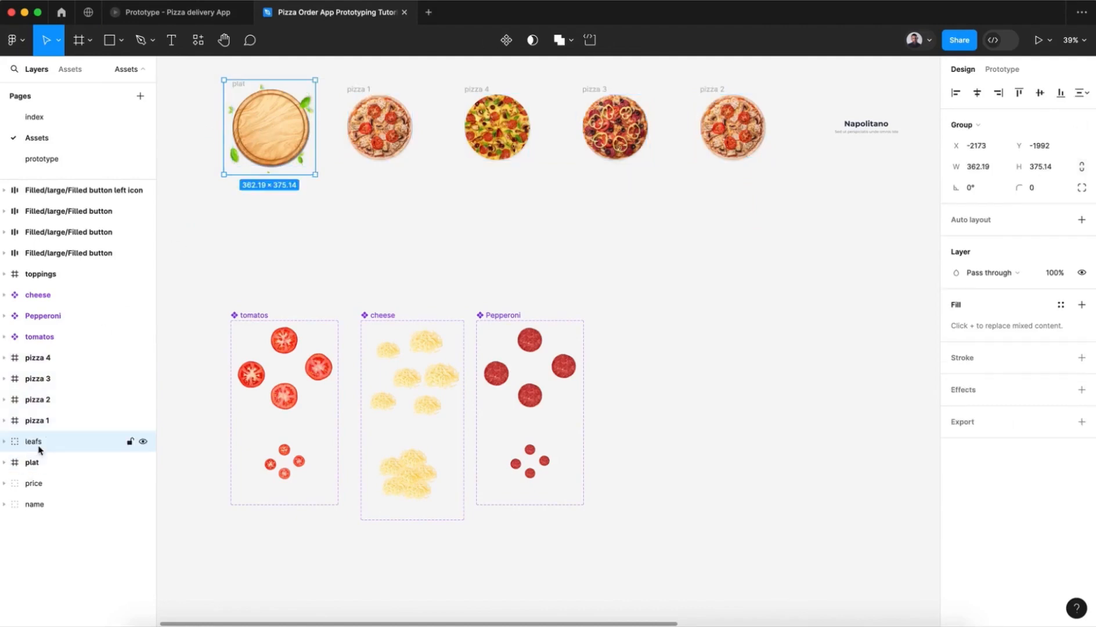
click(69, 358)
shift+click(66, 463)
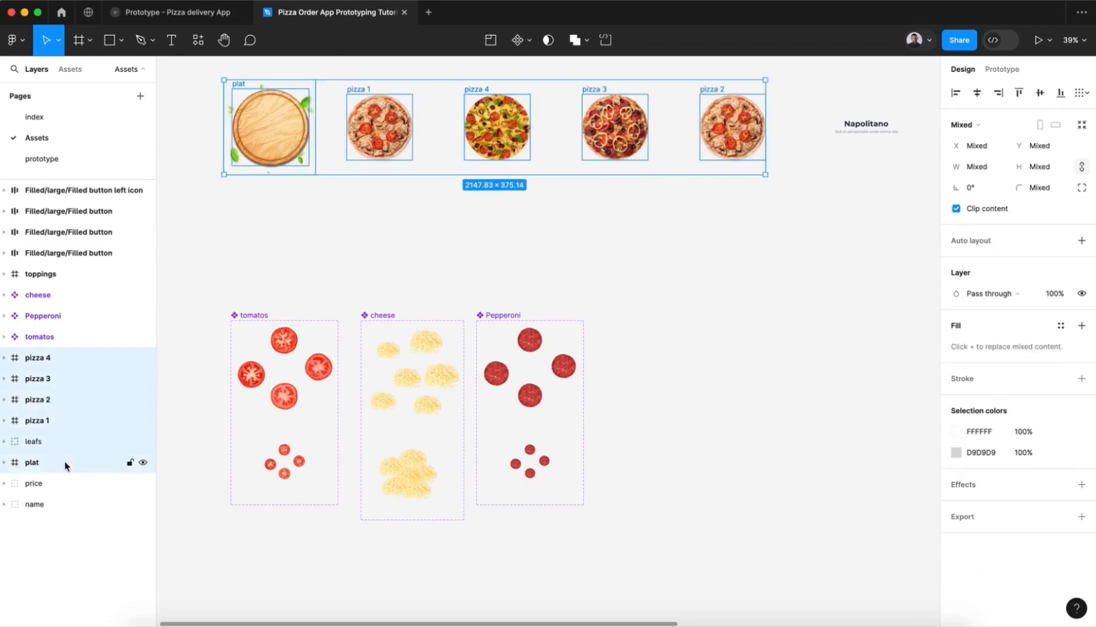
click(29, 158)
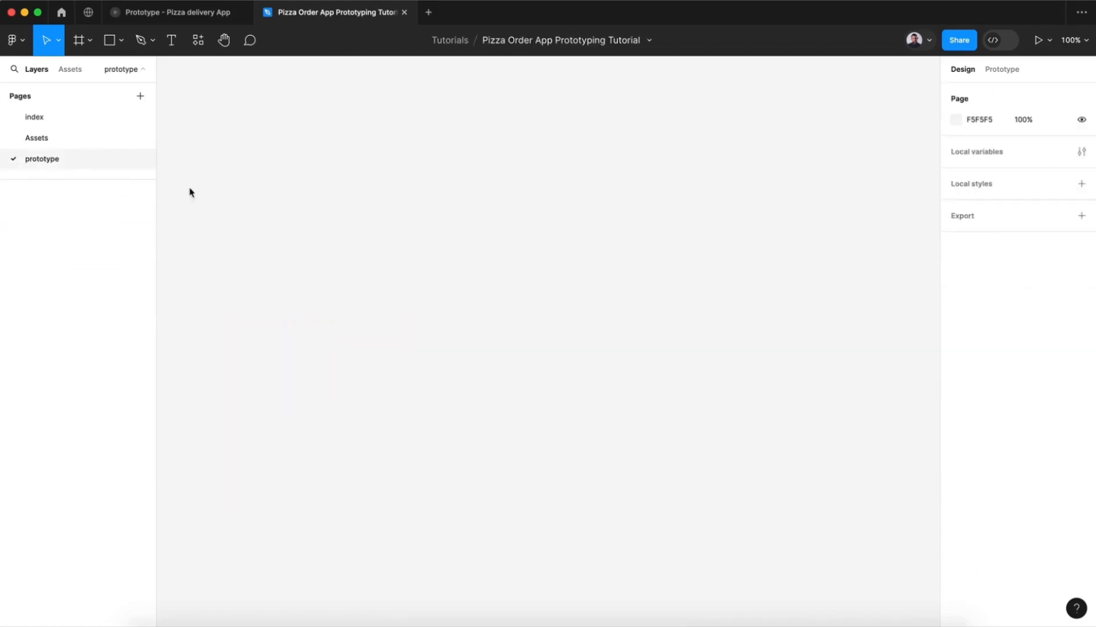
key(ctrl+v)
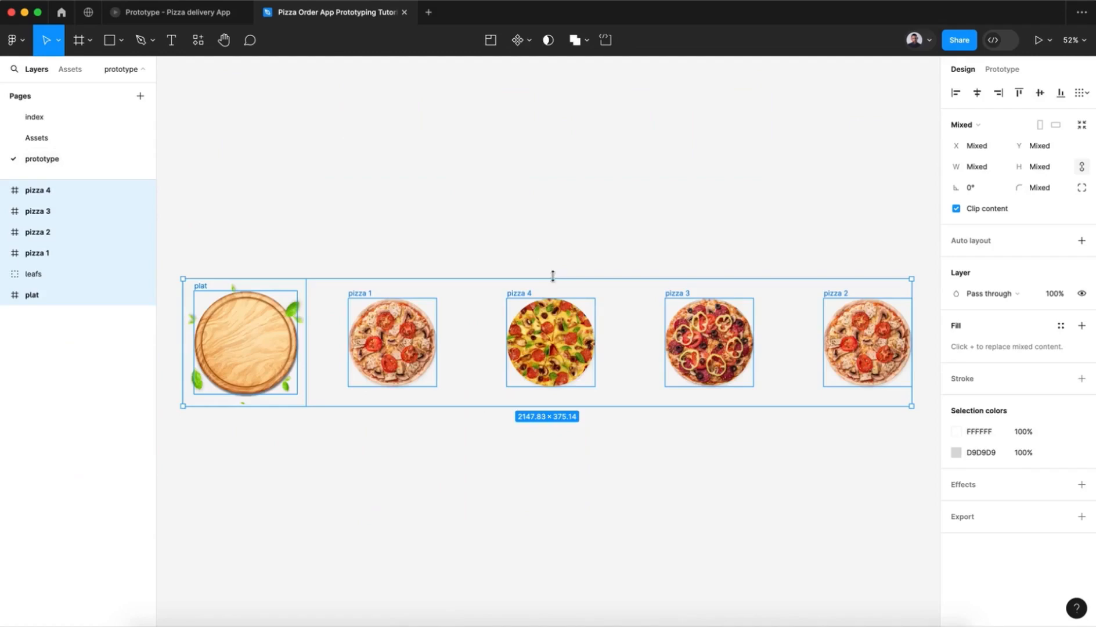
scroll(552, 276, down, 1)
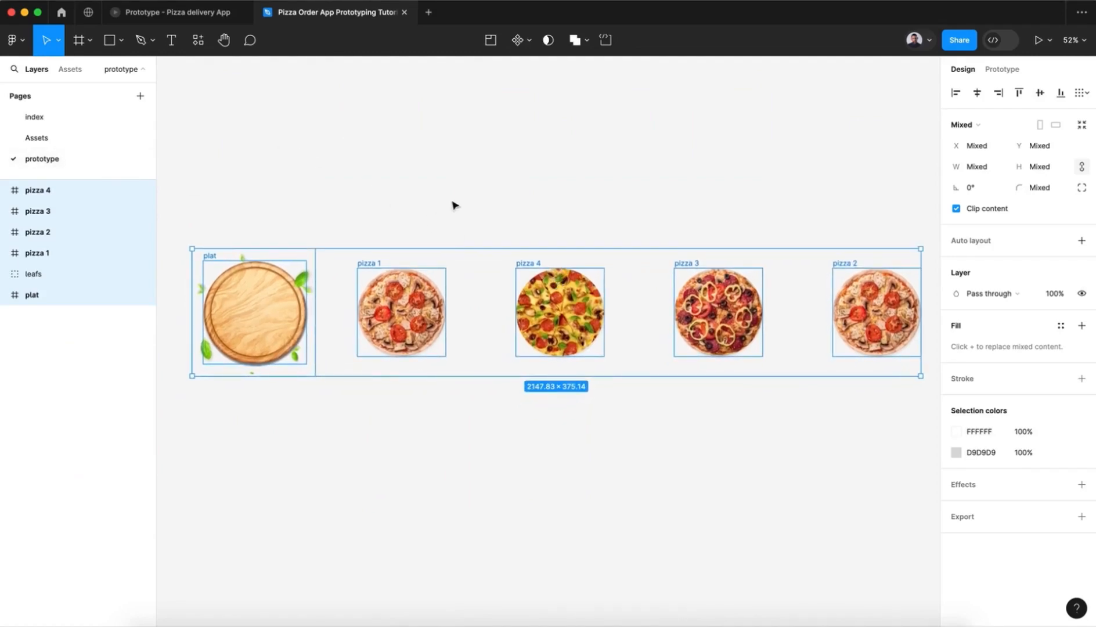
scroll(454, 205, down, 4)
click(375, 359)
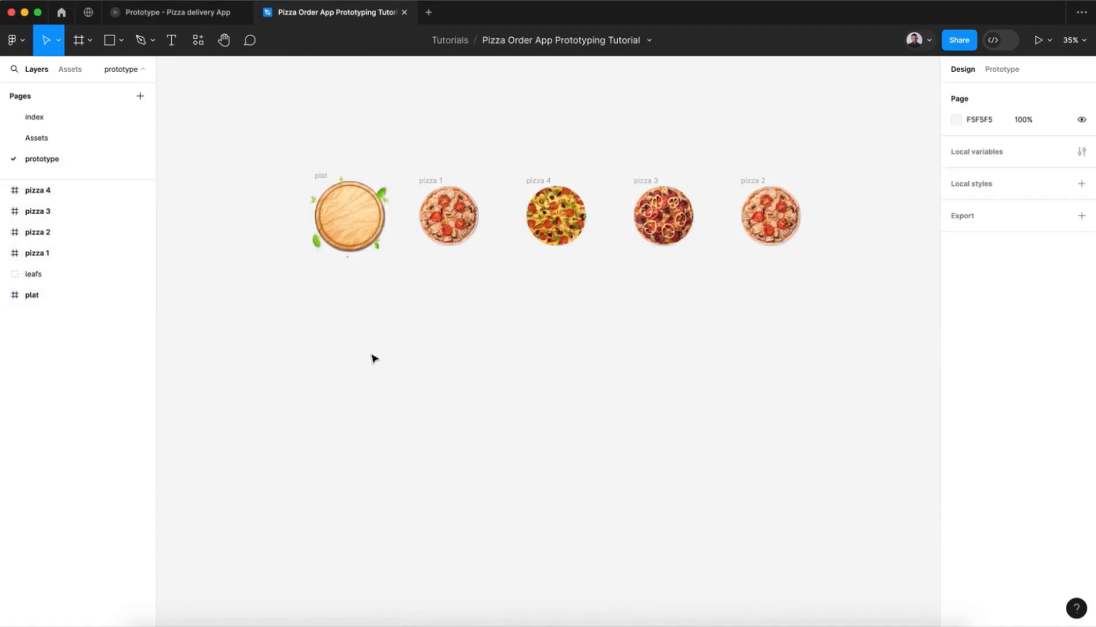
Draw a frame below the plat and set its size to 450 × 450.
click(76, 41)
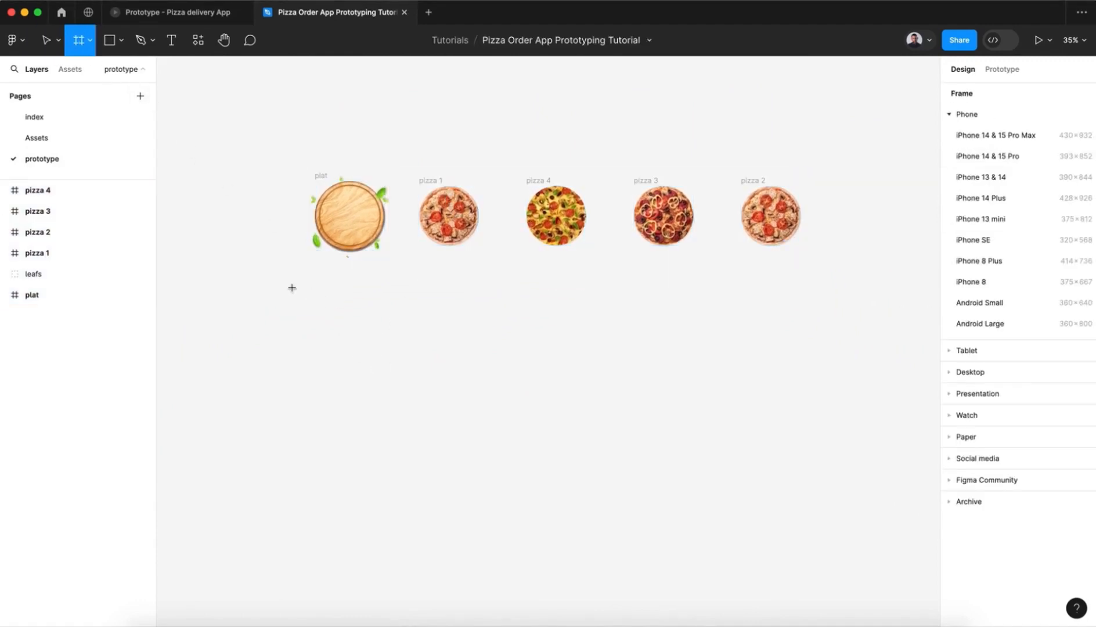
drag(292, 288, 406, 404)
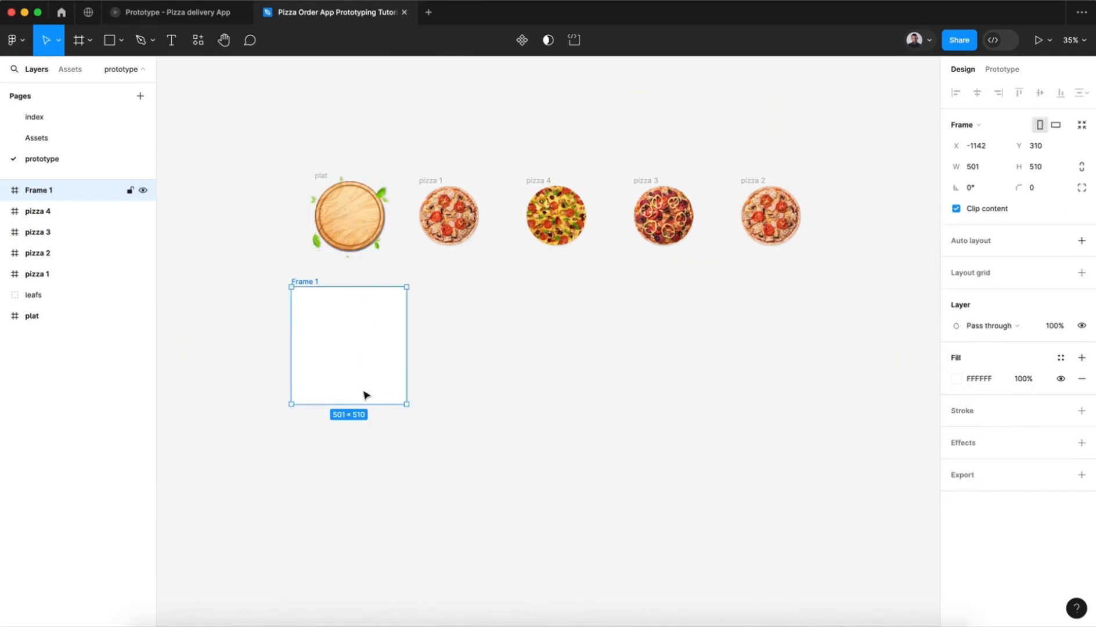
drag(350, 404, 351, 390)
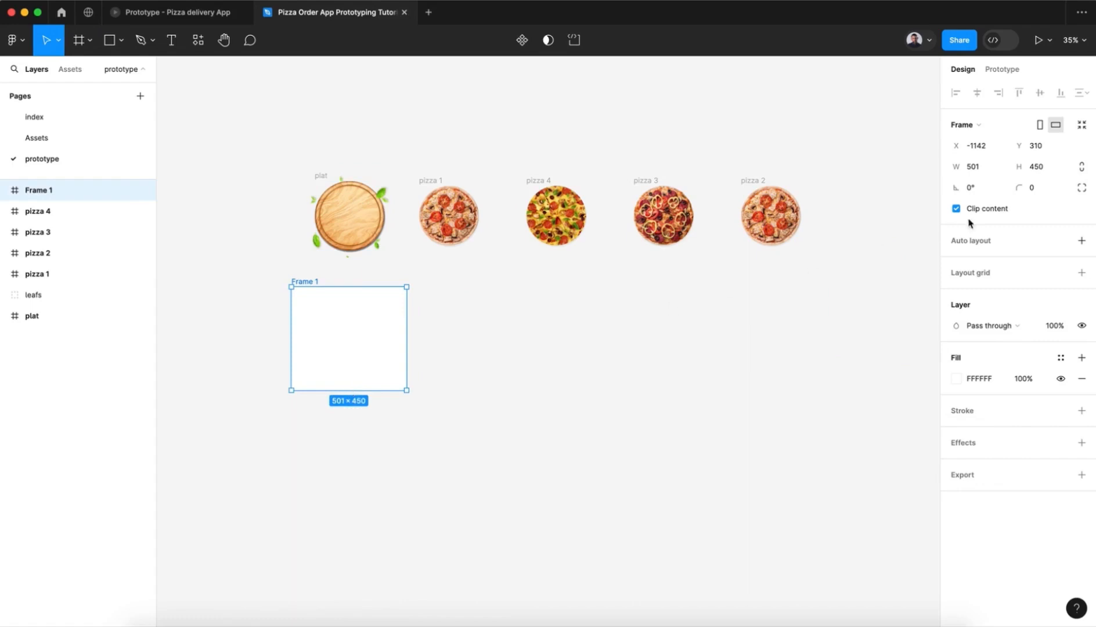
click(977, 168)
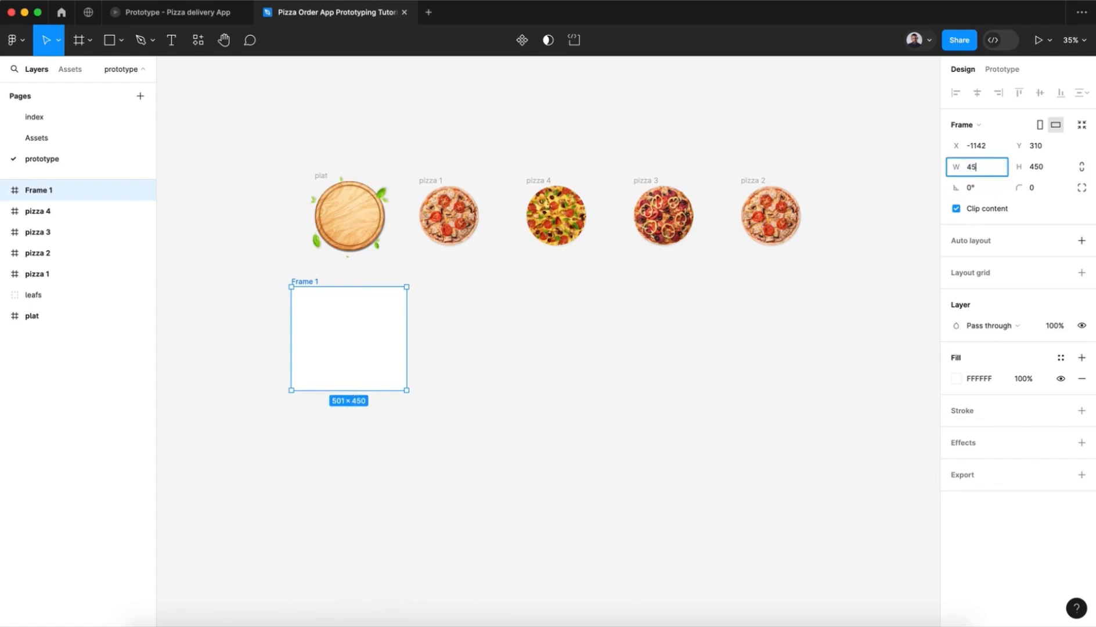
key(Return)
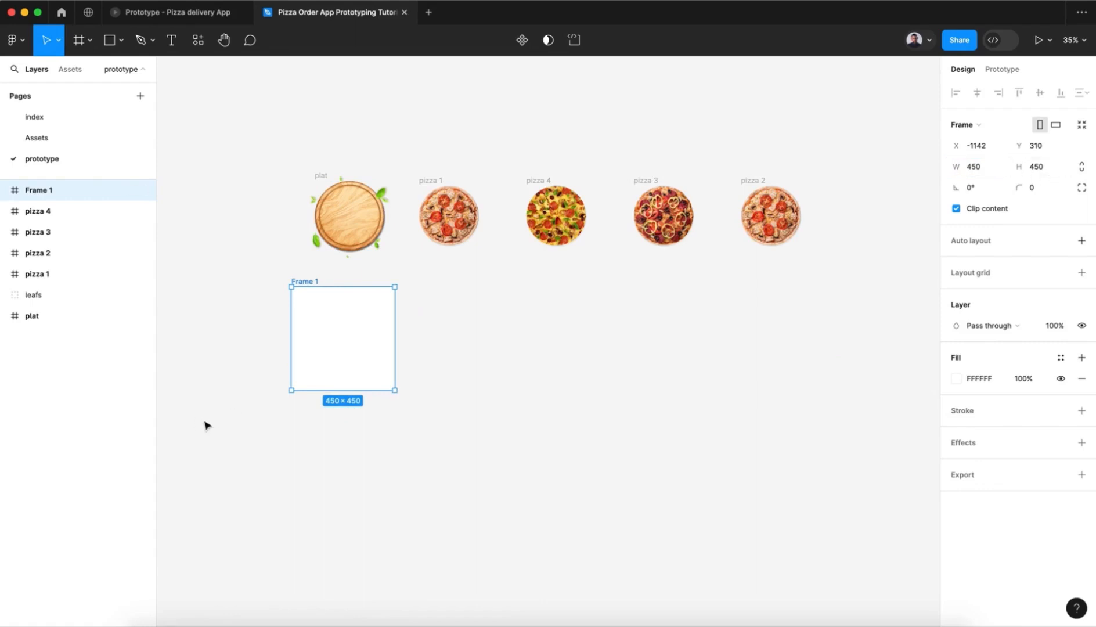
Move the plat and leafs together into the centre of the 450 × 450 frame.
drag(289, 156, 393, 260)
scroll(394, 259, up, 5)
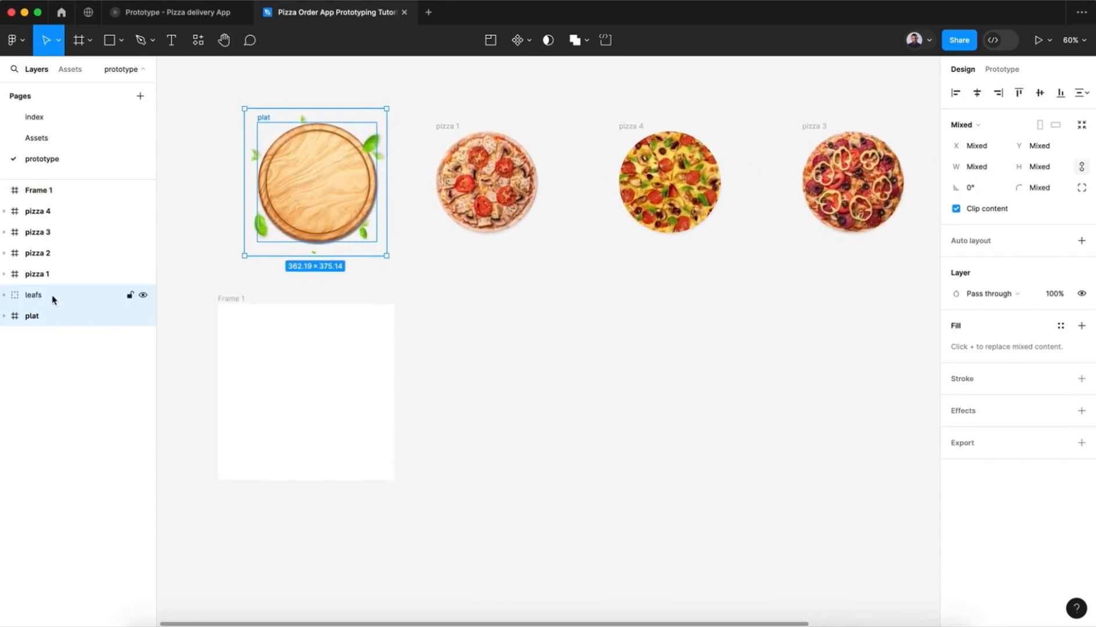
drag(325, 184, 312, 395)
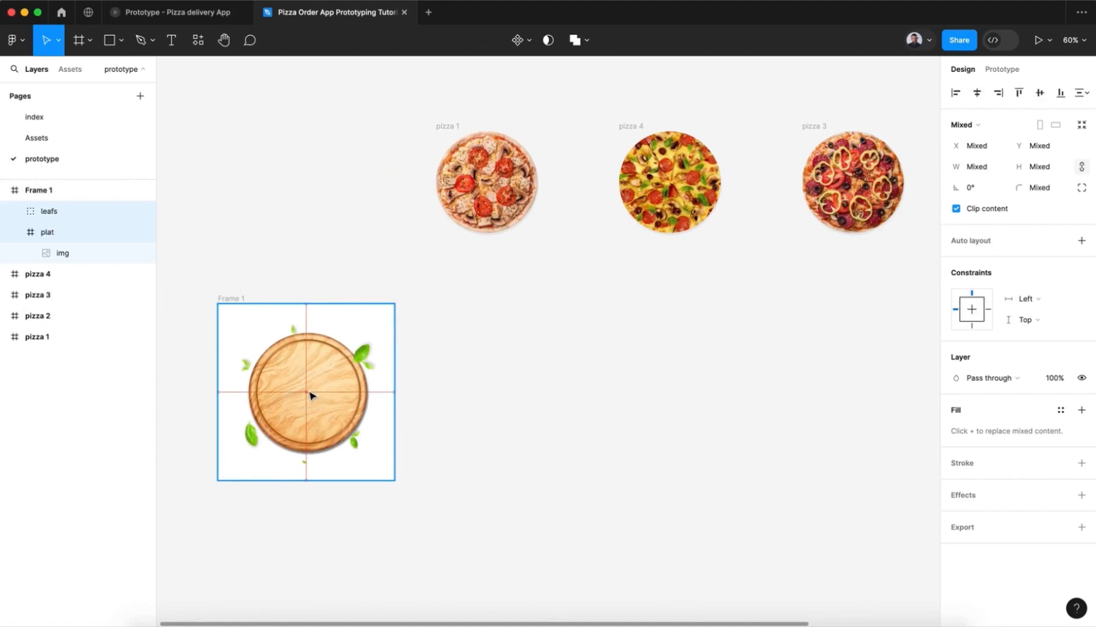
click(445, 376)
Turn off content clipping for the frame that holds the plat and leafs.
scroll(447, 379, down, 2)
scroll(447, 378, left, 3)
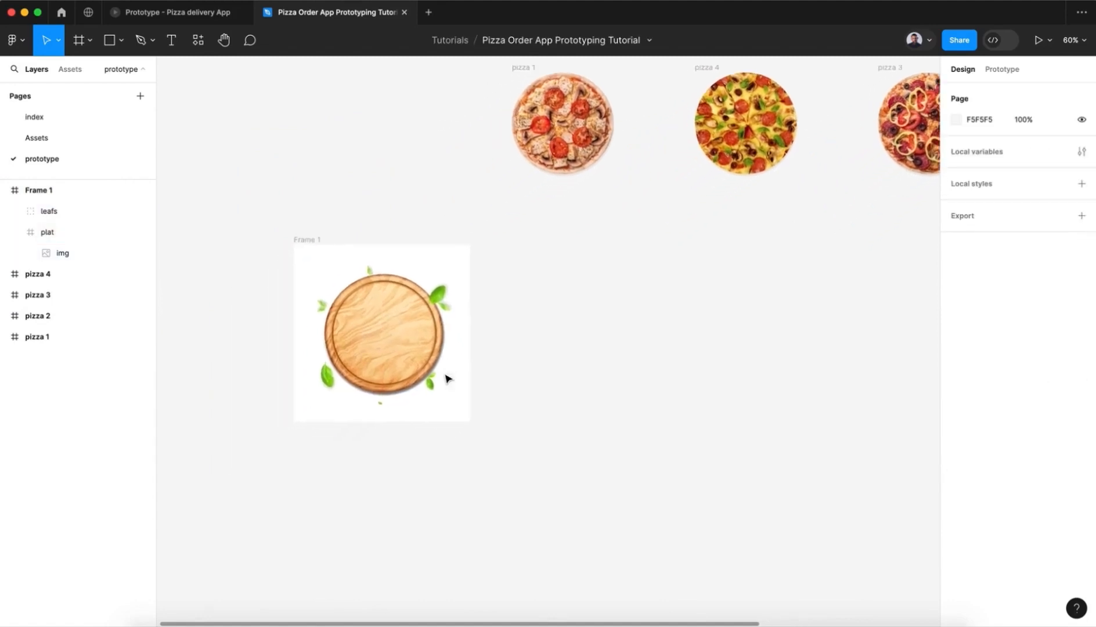
click(299, 239)
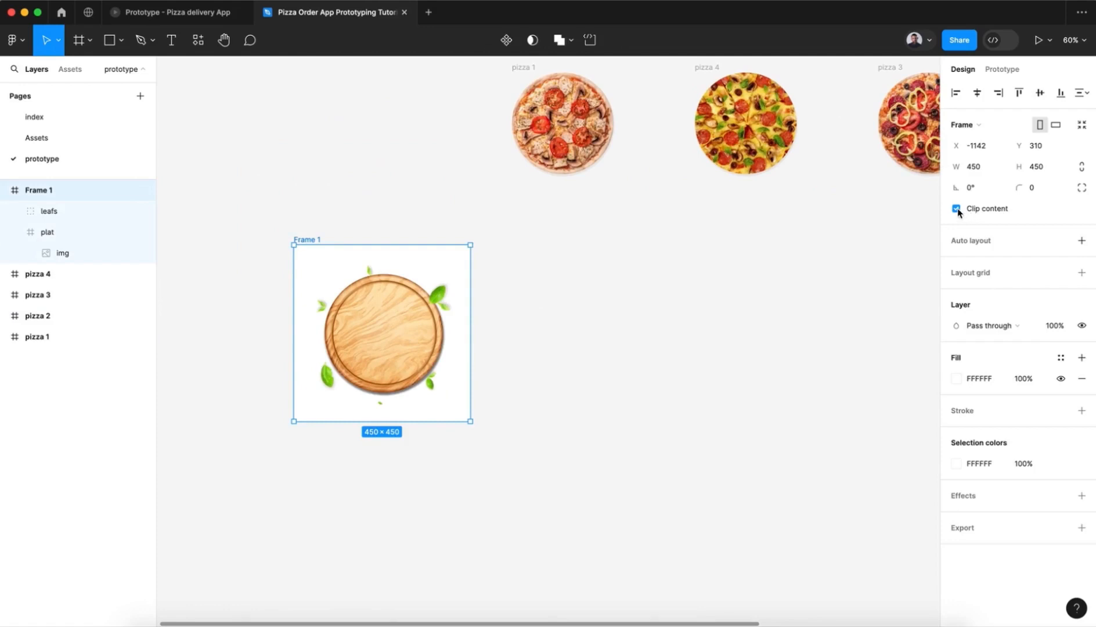
click(557, 361)
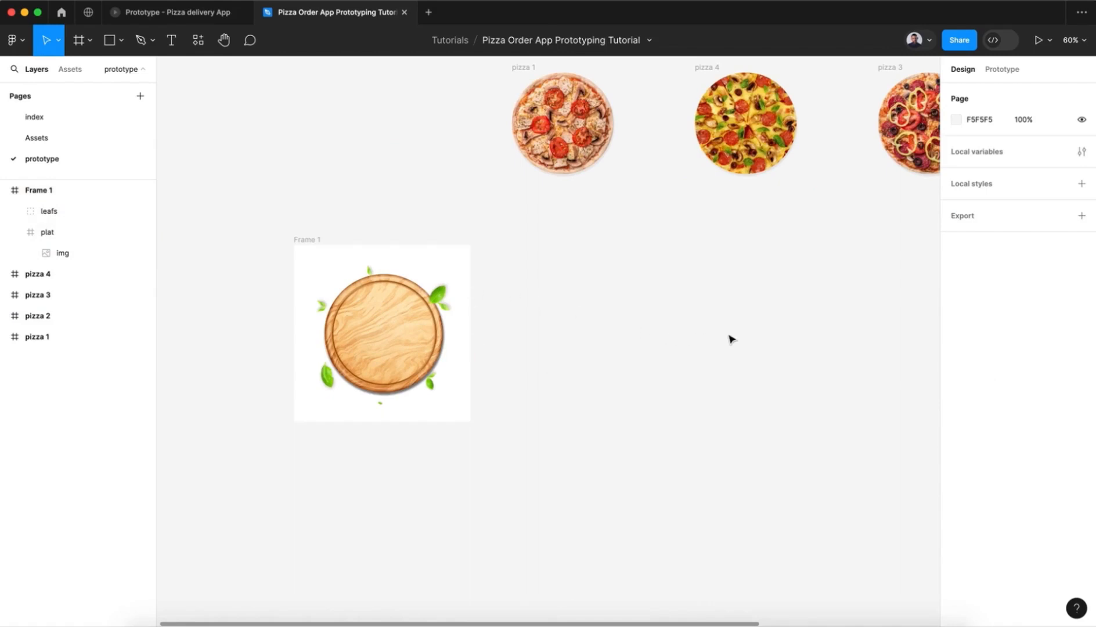
Rename the frame holding the plat and leafs as pizza.
click(312, 239)
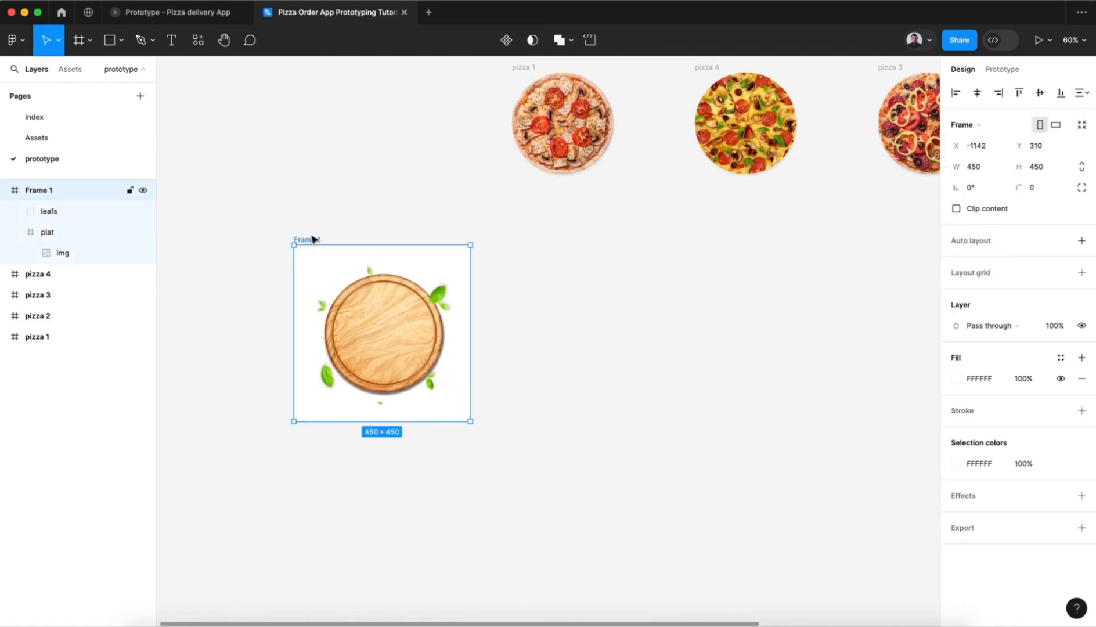
double_click(311, 238)
text(pizza)
key(Return)
click(522, 70)
click(506, 103)
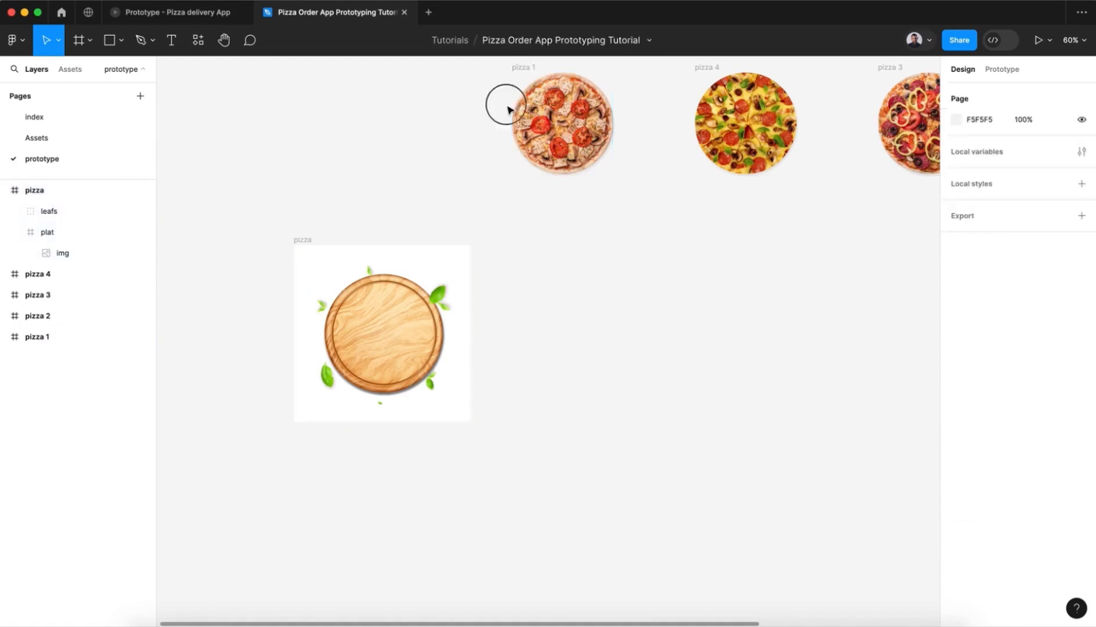
drag(427, 91, 928, 169)
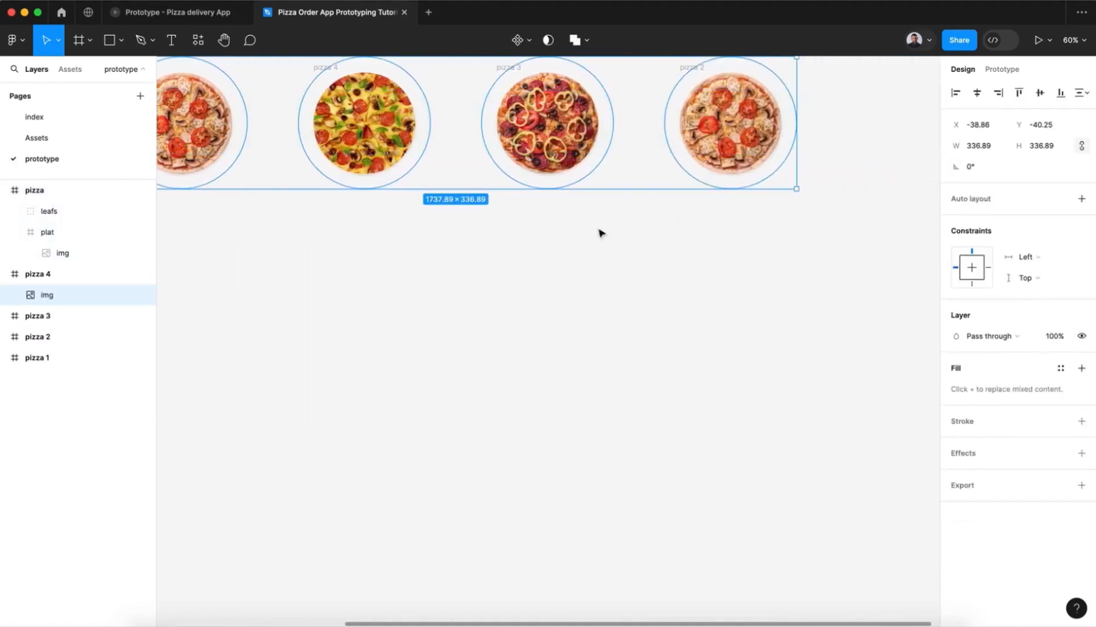
scroll(551, 238, left, 5)
scroll(550, 239, left, 5)
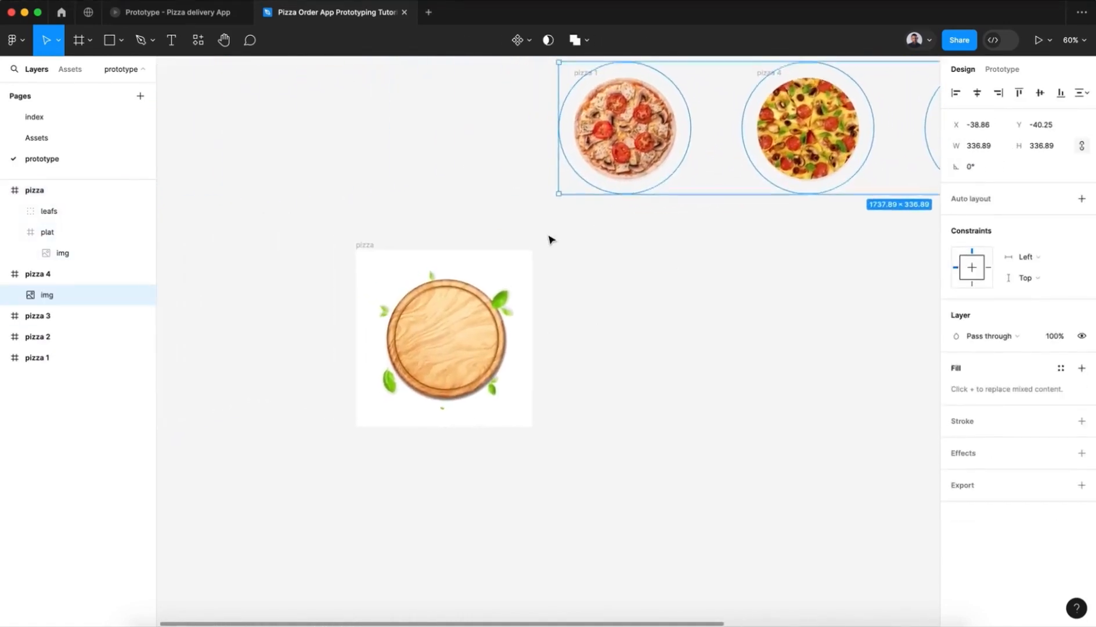
Move the pizza 1 to pizza 4 frames together into the pizza frame, with pizza 1 centred on the plat.
click(8, 195)
click(5, 191)
click(5, 210)
click(5, 210)
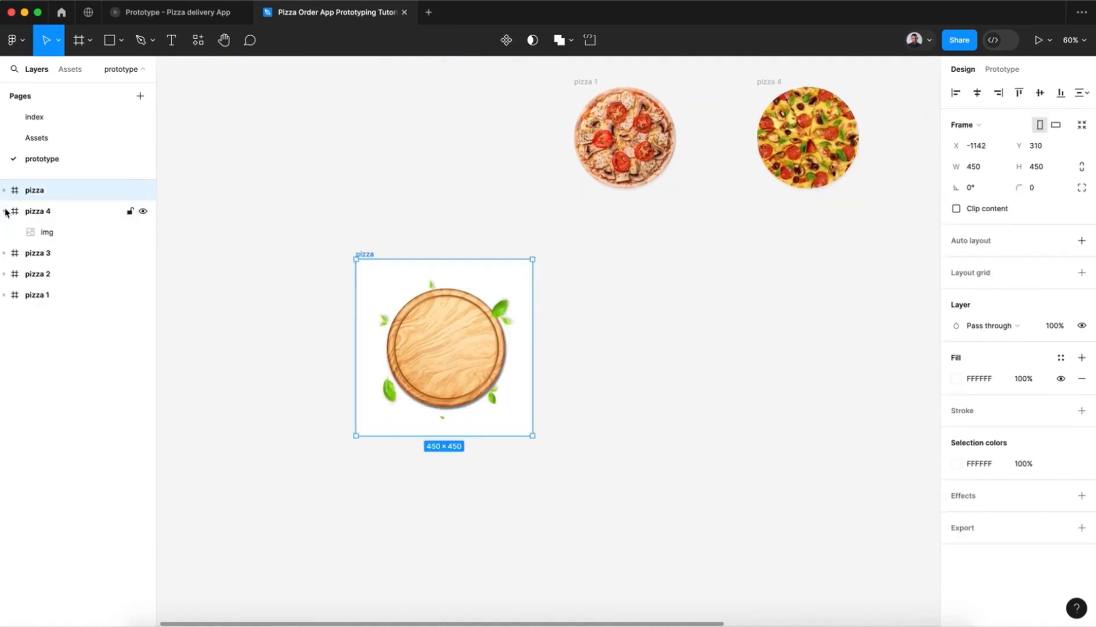
click(5, 211)
click(50, 254)
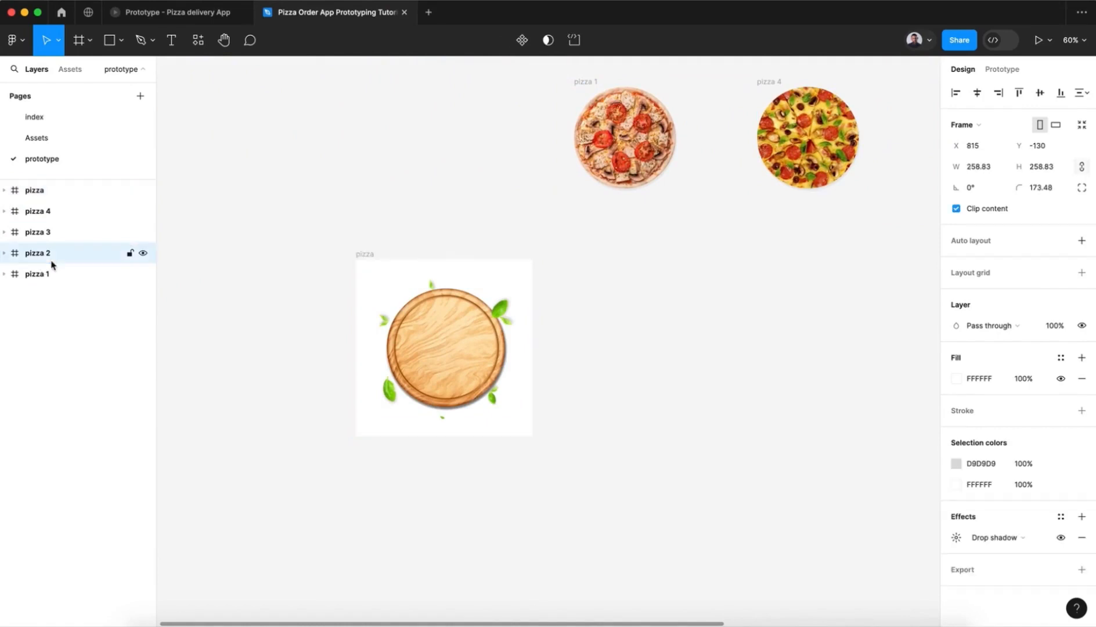
click(60, 222)
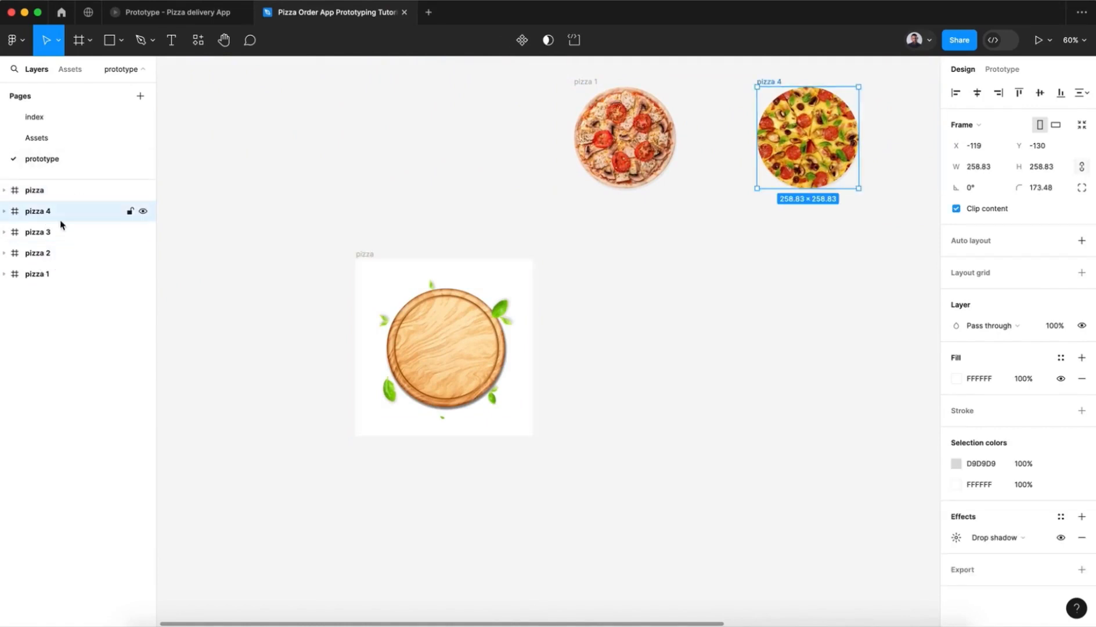
shift+click(60, 274)
drag(655, 146, 478, 349)
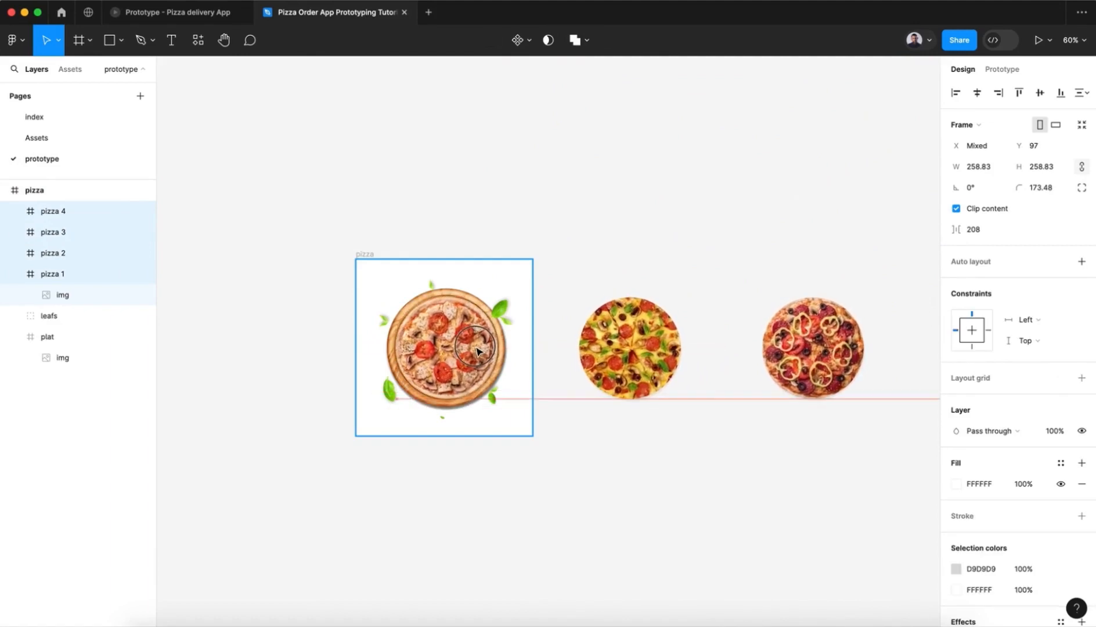
Rename the pizza frame that holds the plat, leafs and four pizzas as frame.
scroll(477, 350, up, 5)
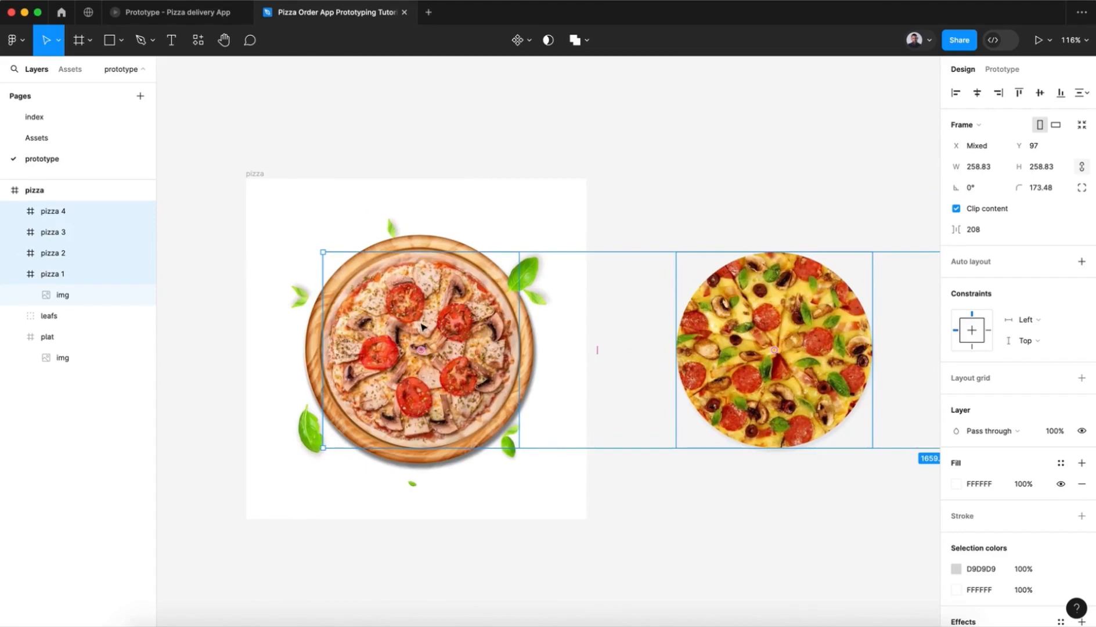
scroll(423, 328, up, 2)
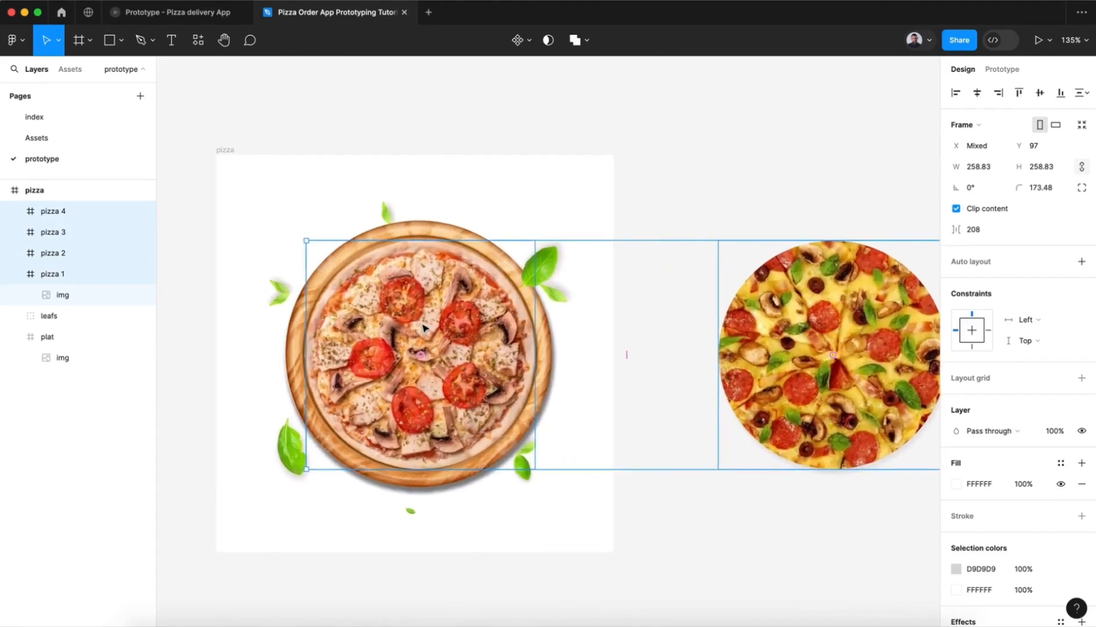
scroll(423, 328, down, 3)
scroll(446, 258, down, 10)
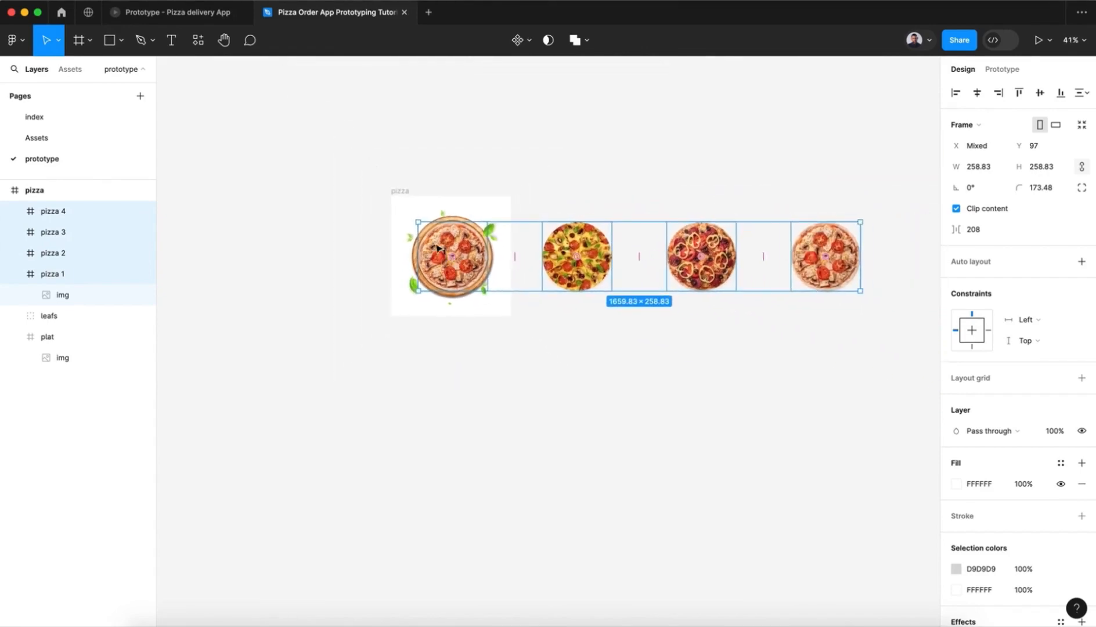
click(403, 194)
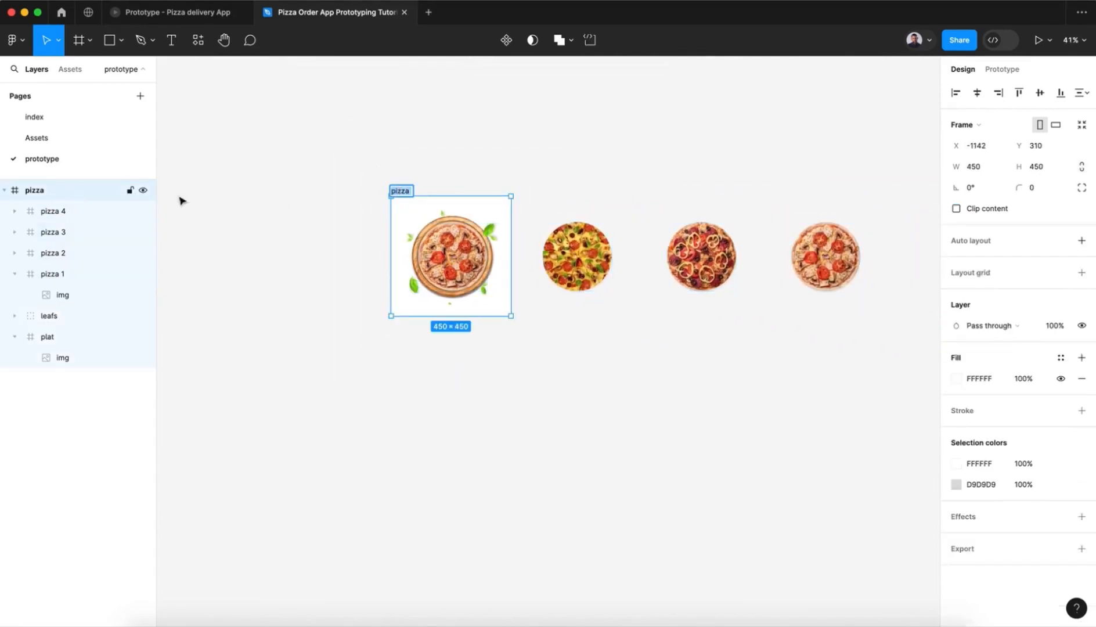
text(frame)
key(Return)
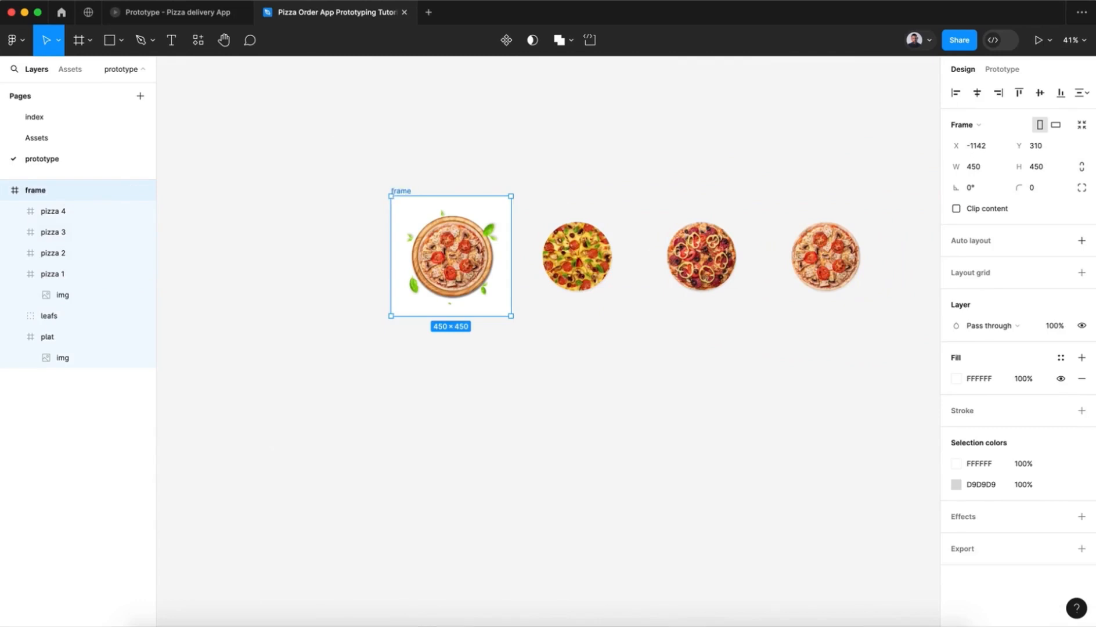
click(691, 159)
Duplicate the frame and place the copy directly below the original, at X -1142, Y 902.
scroll(691, 159, down, 3)
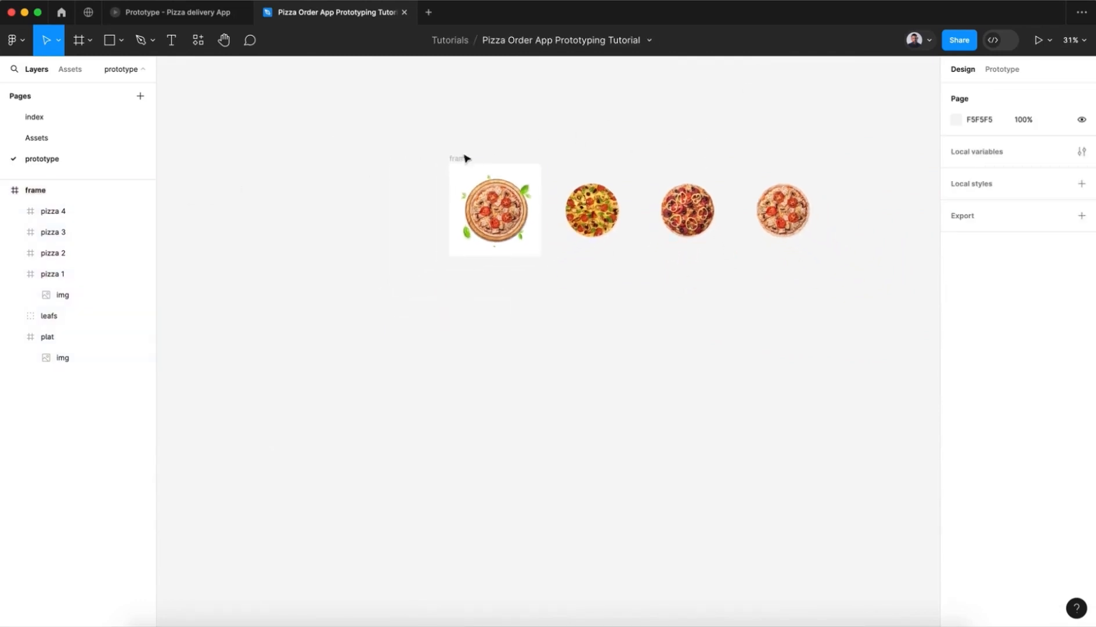
click(459, 159)
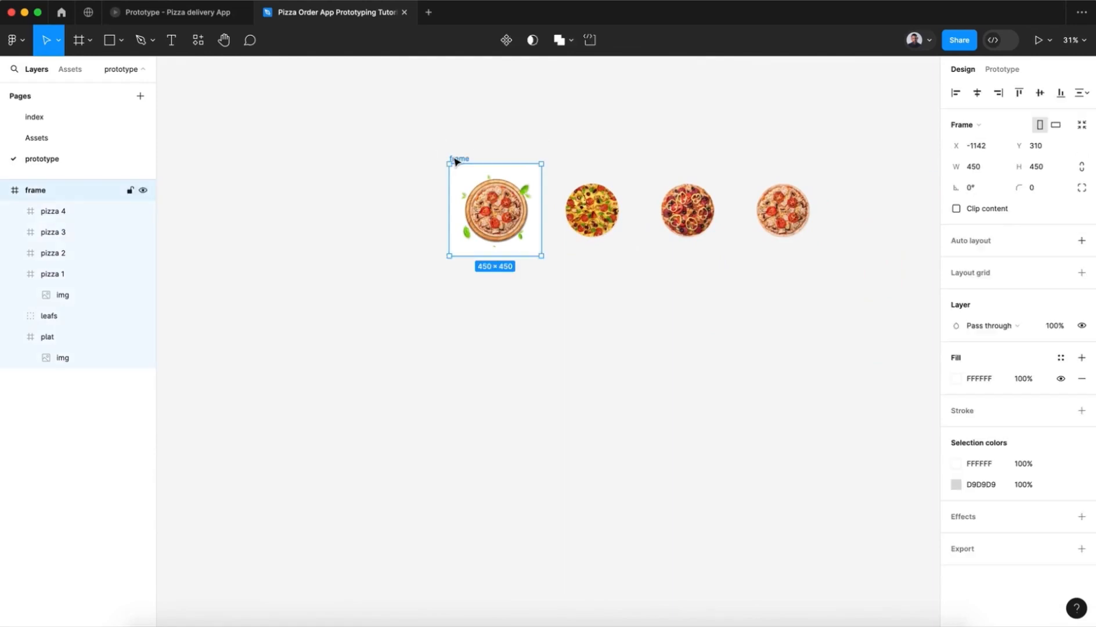
key(super+d)
drag(549, 155, 459, 282)
Shift pizza 1 to pizza 4 in the second frame together to the left until pizza 2 is centred on the plat.
click(15, 275)
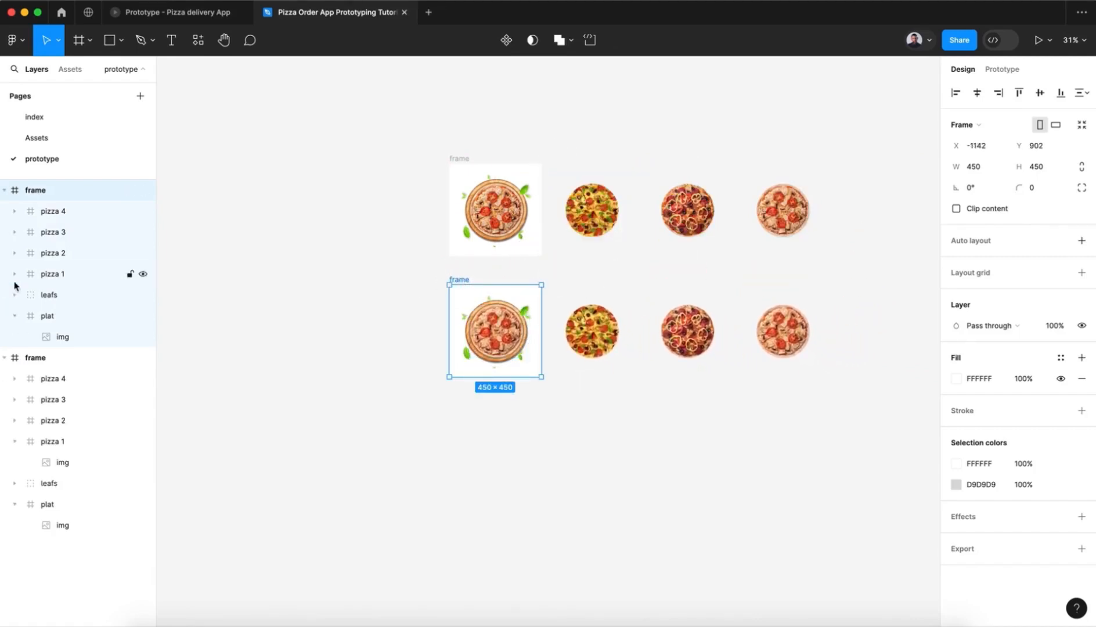
click(65, 277)
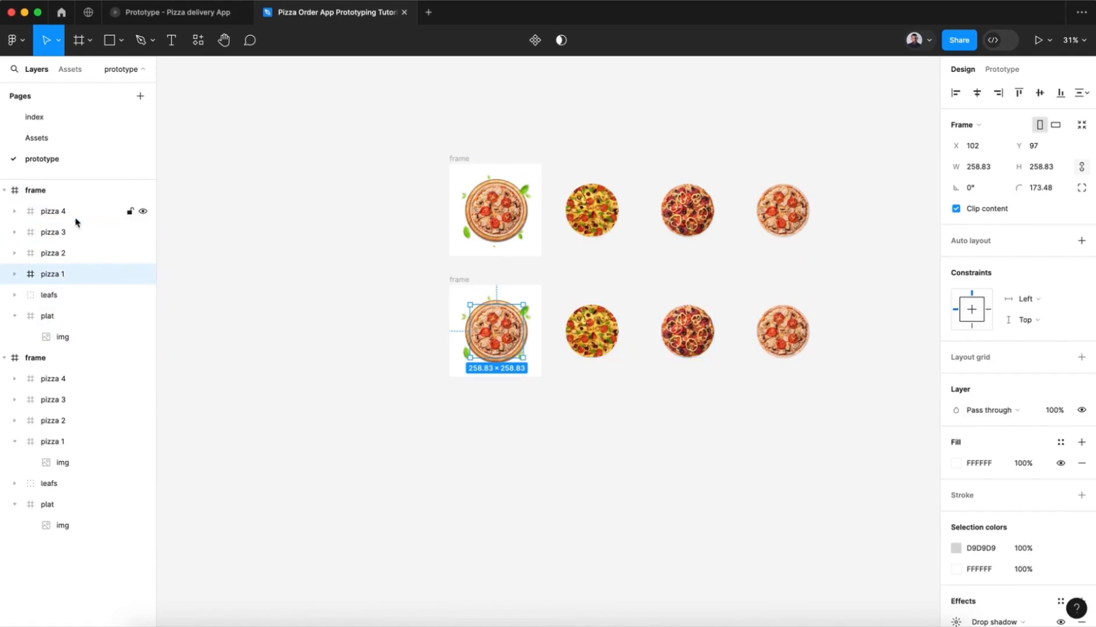
shift+click(76, 216)
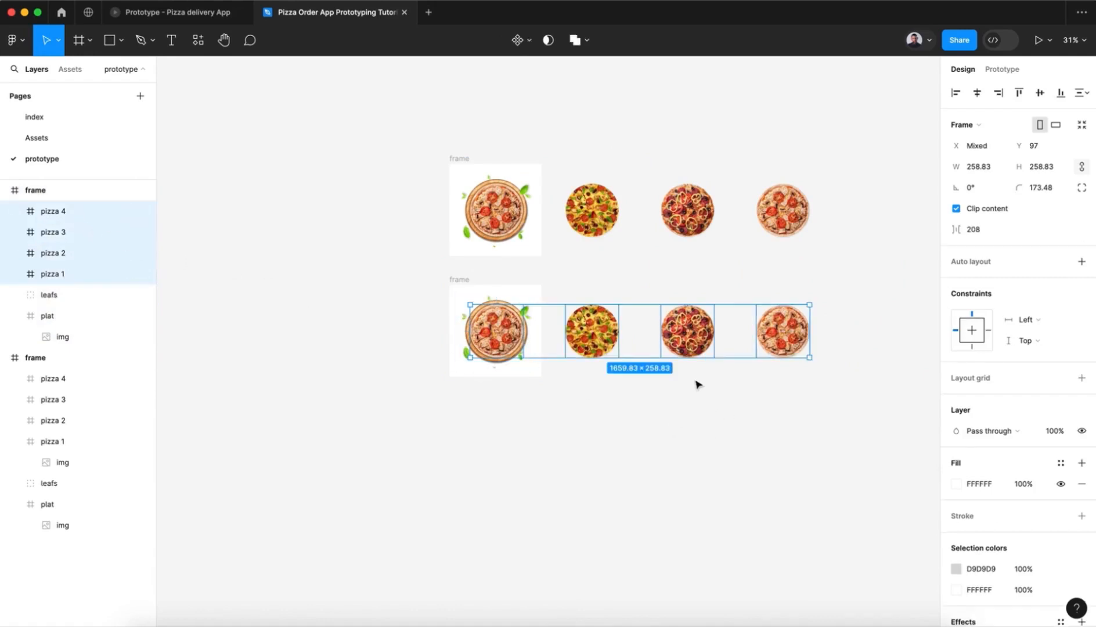
key(shift+Left)
key(shift+Left)
key(shift+Left)
key(shift+Left)
key(shift+Left)
key(shift+Left)
key(shift+Left)
key(shift+Left)
key(shift+Left)
key(shift+Left)
key(shift+Left)
key(shift+Left)
key(shift+Left)
key(shift+Left)
key(shift+Left)
key(shift+Left)
key(shift+Left)
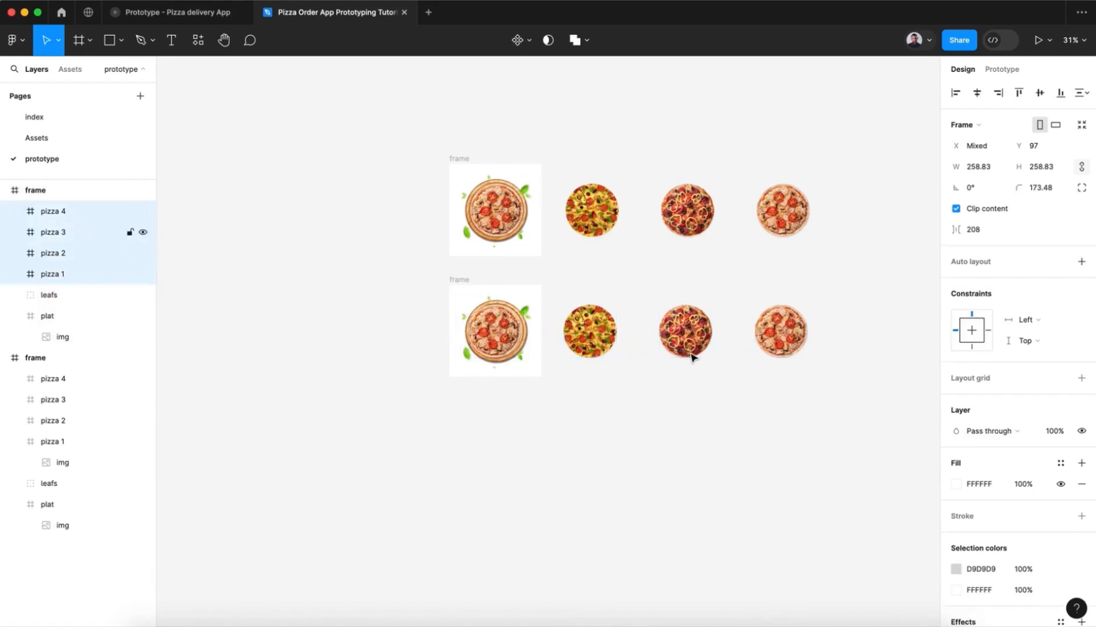
key(shift+Left)
key(shift+Left)
key(shift+Left)
key(shift+Left)
key(shift+Left)
key(shift+Left)
key(shift+Left)
key(shift+Left)
key(shift+Left)
key(shift+Left)
key(shift+Left)
key(shift+Left)
key(shift+Left)
key(shift+Left)
key(shift+Left)
key(shift+Left)
key(shift+Left)
key(shift+Left)
key(shift+Left)
key(shift+Left)
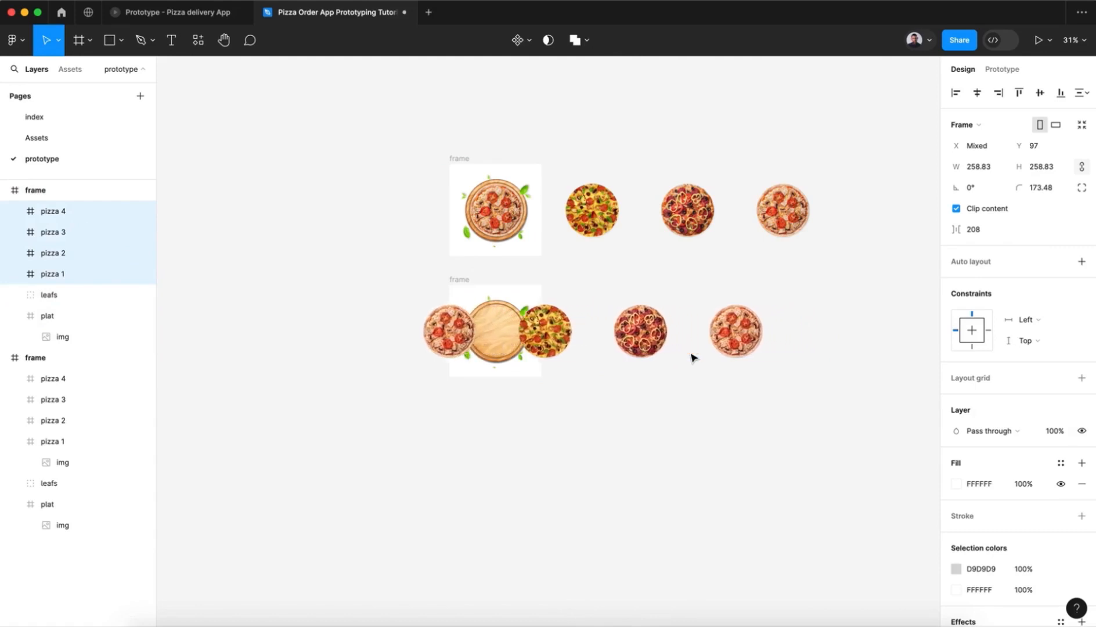
key(shift+Left)
key(shift+Left)
key(shift+Left)
key(shift+Left)
key(shift+Left)
key(shift+Left)
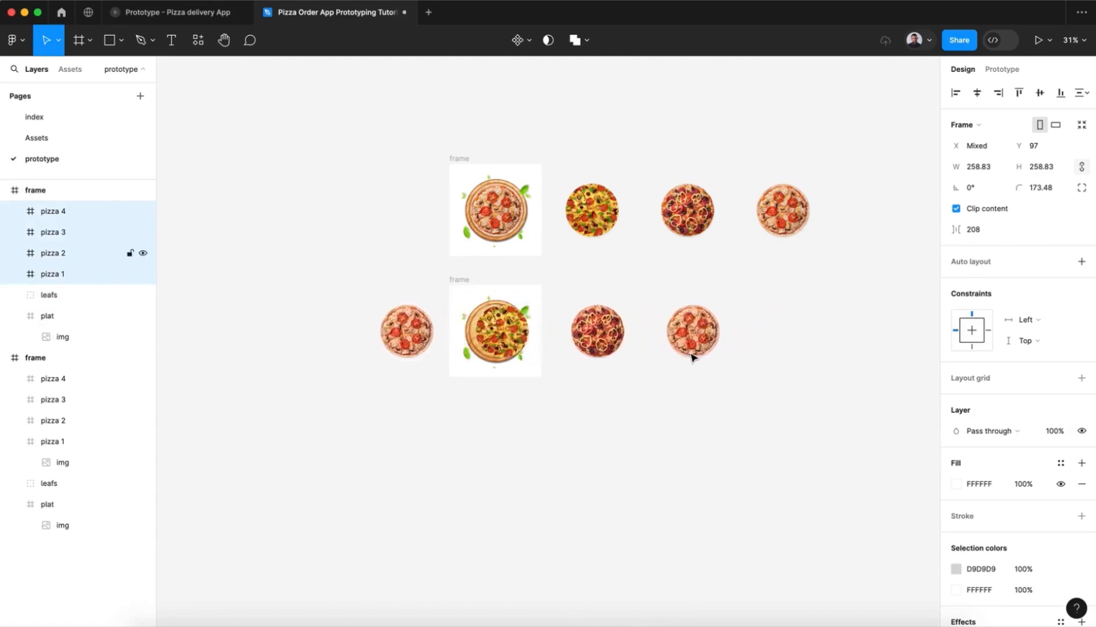
scroll(690, 357, up, 10)
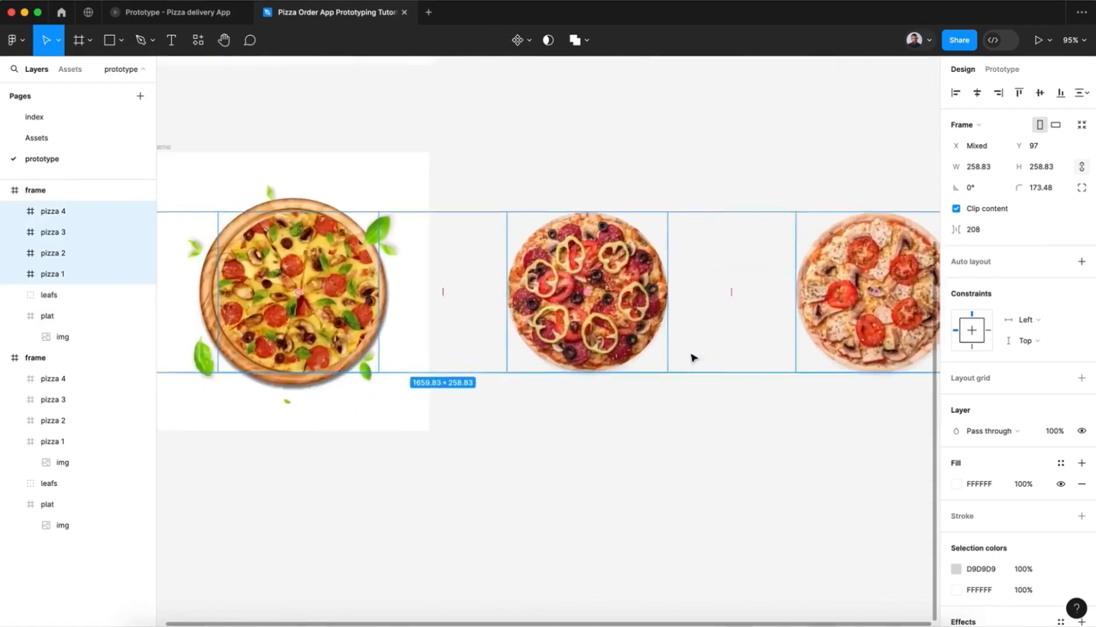
scroll(689, 357, left, 5)
key(shift+Left)
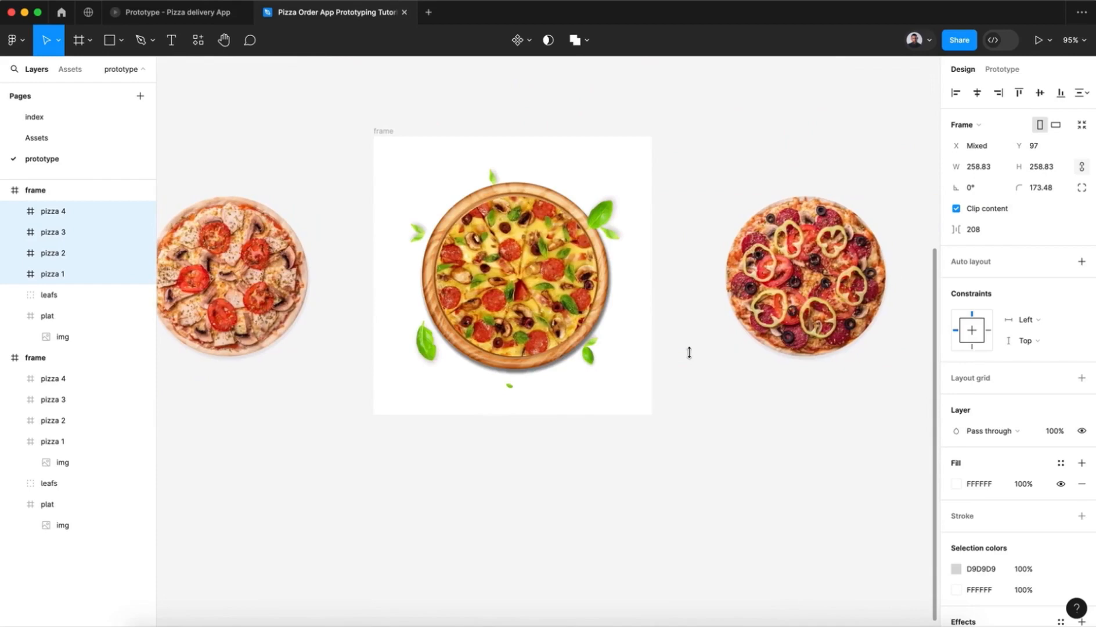
Set the rotation of pizza 1 to pizza 4 in the second frame to 90°.
scroll(688, 352, down, 5)
scroll(682, 353, right, 3)
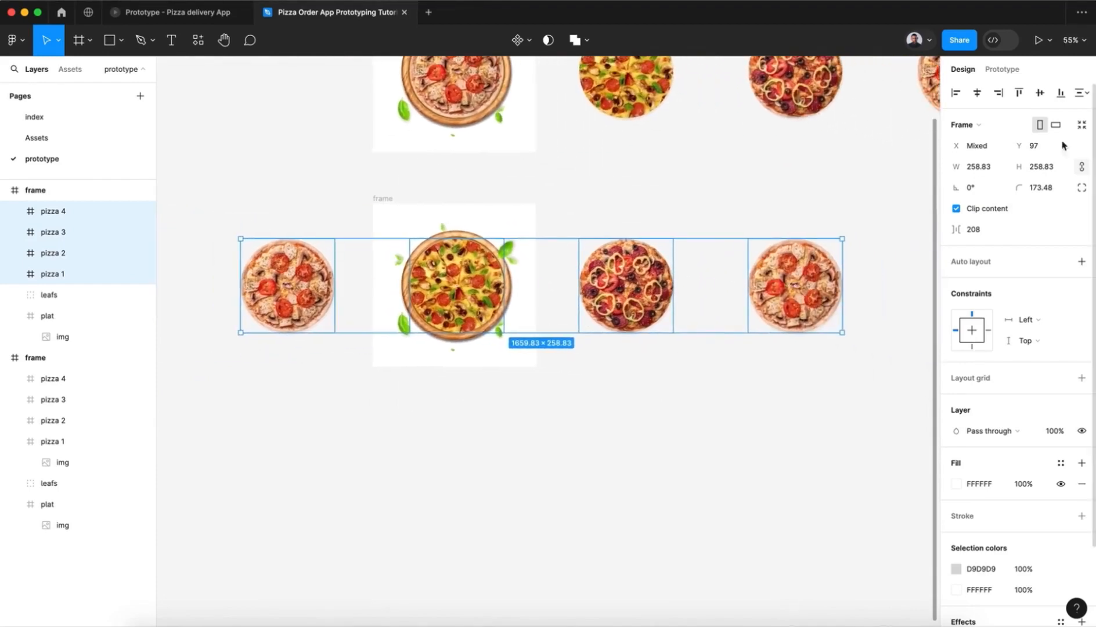
click(972, 189)
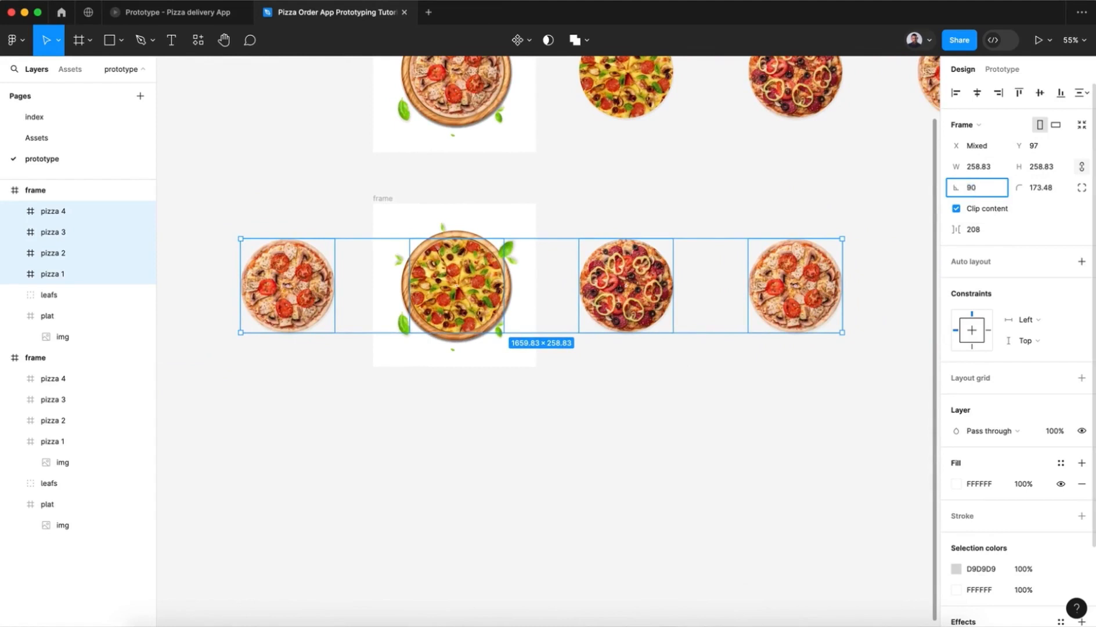
key(Return)
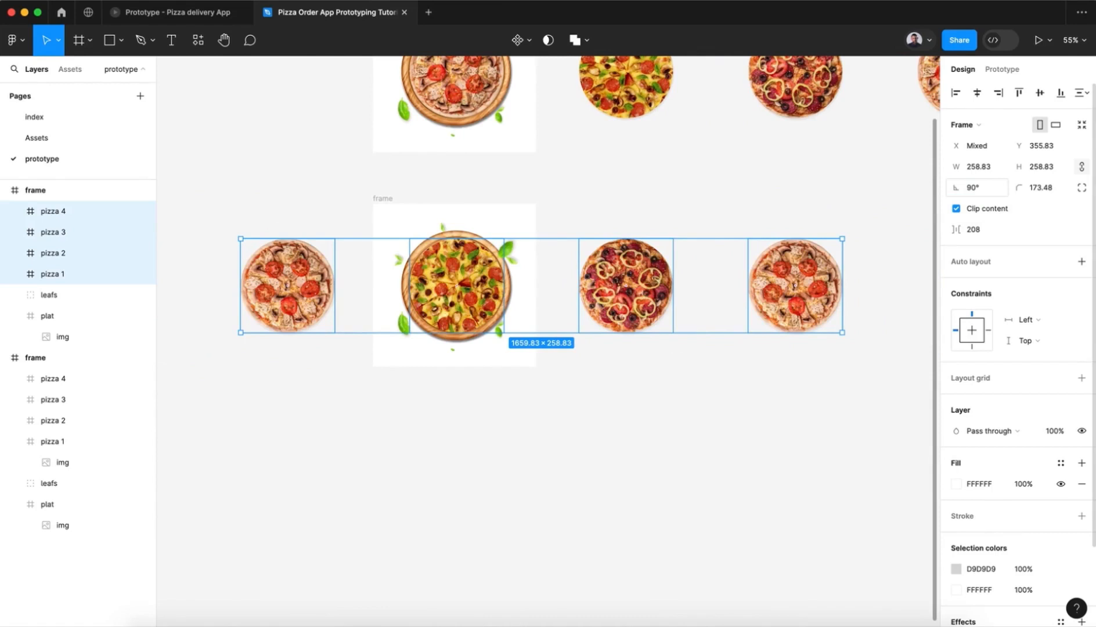
Rotate the leafs and plat of the second frame together, trying 15° and settling on 10°.
scroll(621, 392, down, 5)
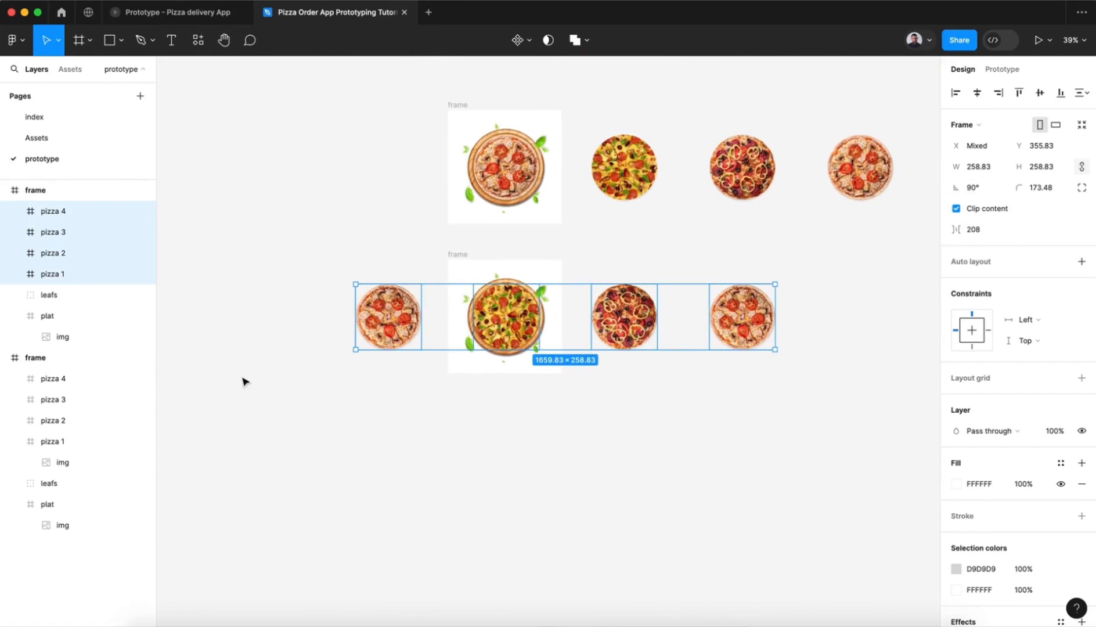
click(62, 301)
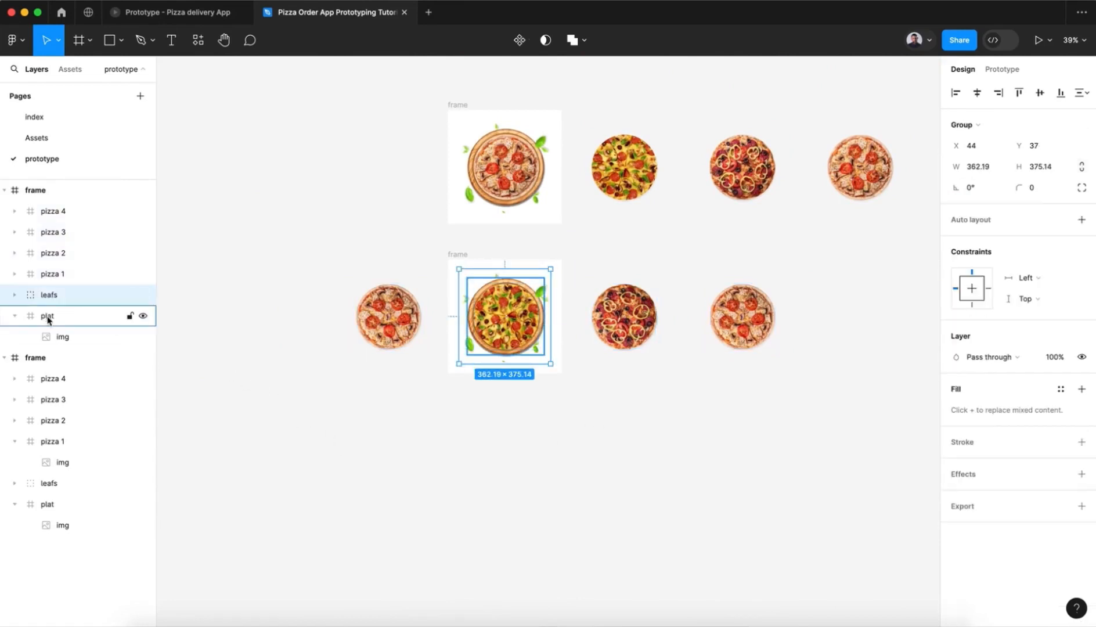
shift+click(48, 317)
scroll(441, 407, up, 3)
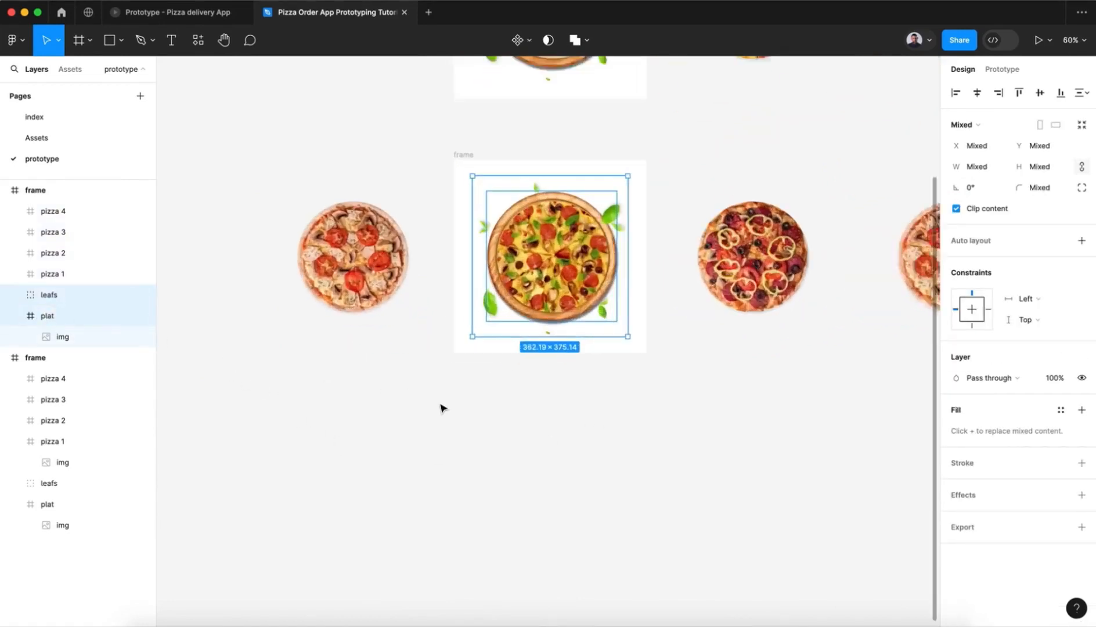
scroll(441, 407, up, 2)
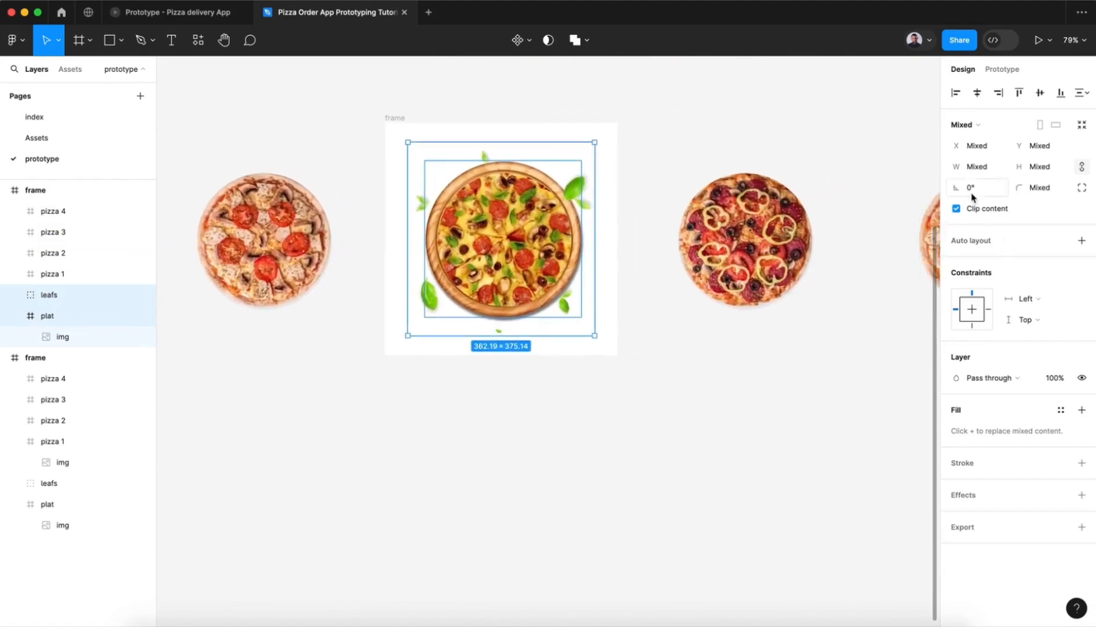
click(972, 189)
text(15)
key(Return)
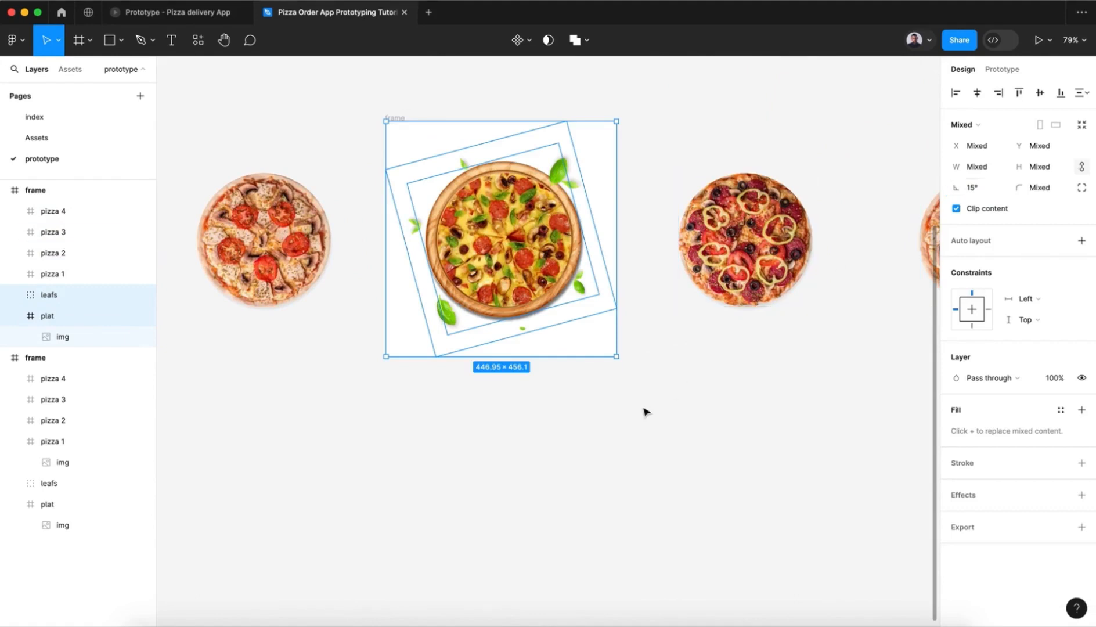
click(980, 187)
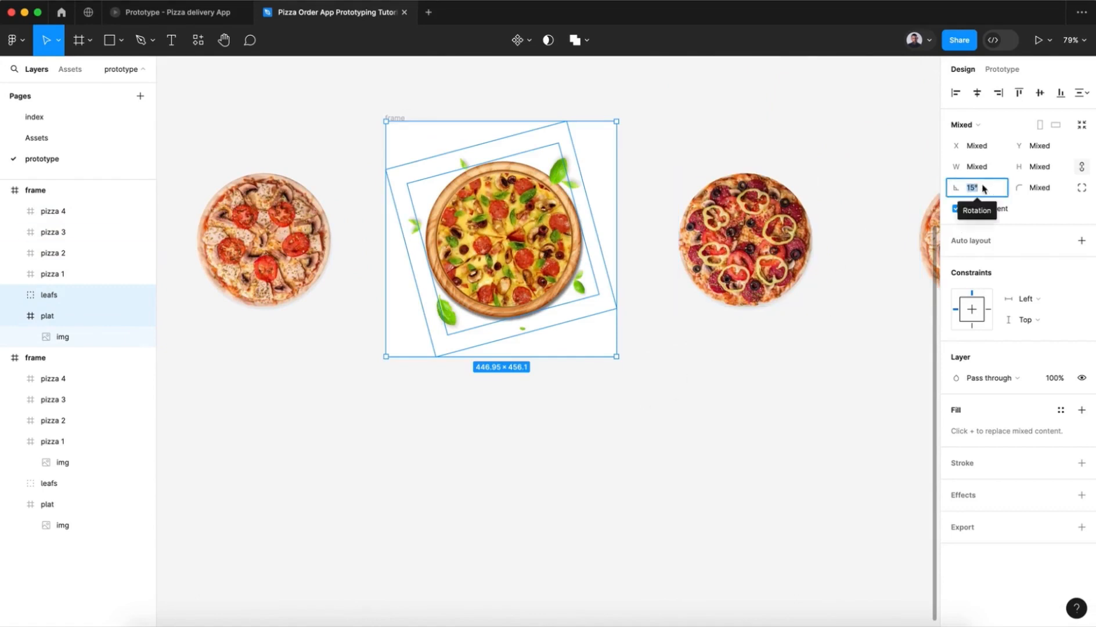
text(10)
key(Return)
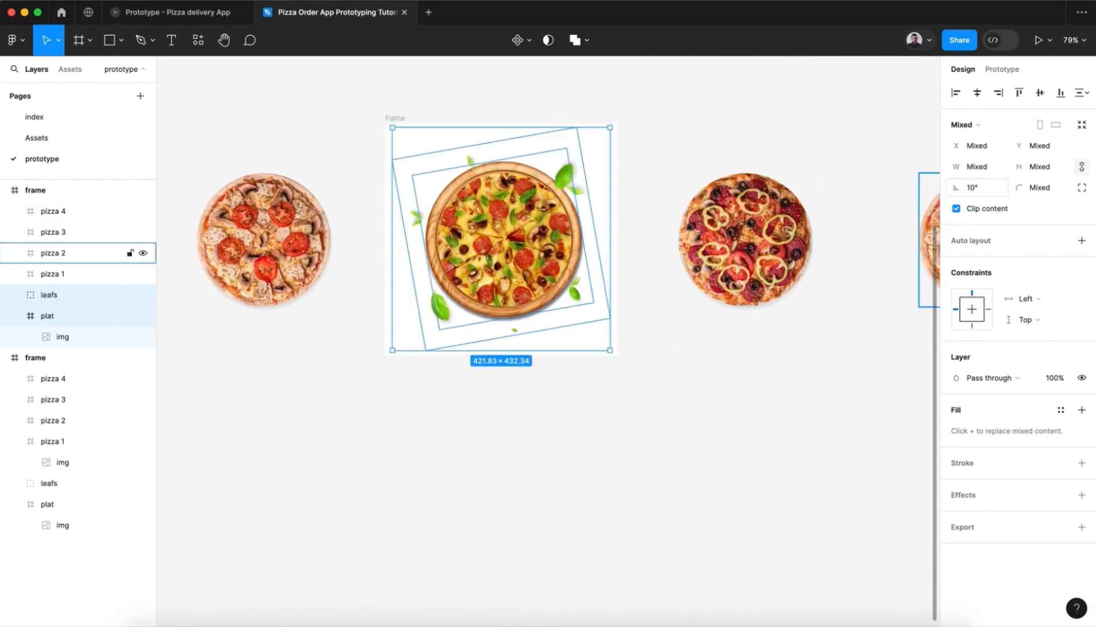
click(678, 420)
Duplicate the second frame and place the copy directly below it, at X -1142, Y 1464.
scroll(677, 421, down, 8)
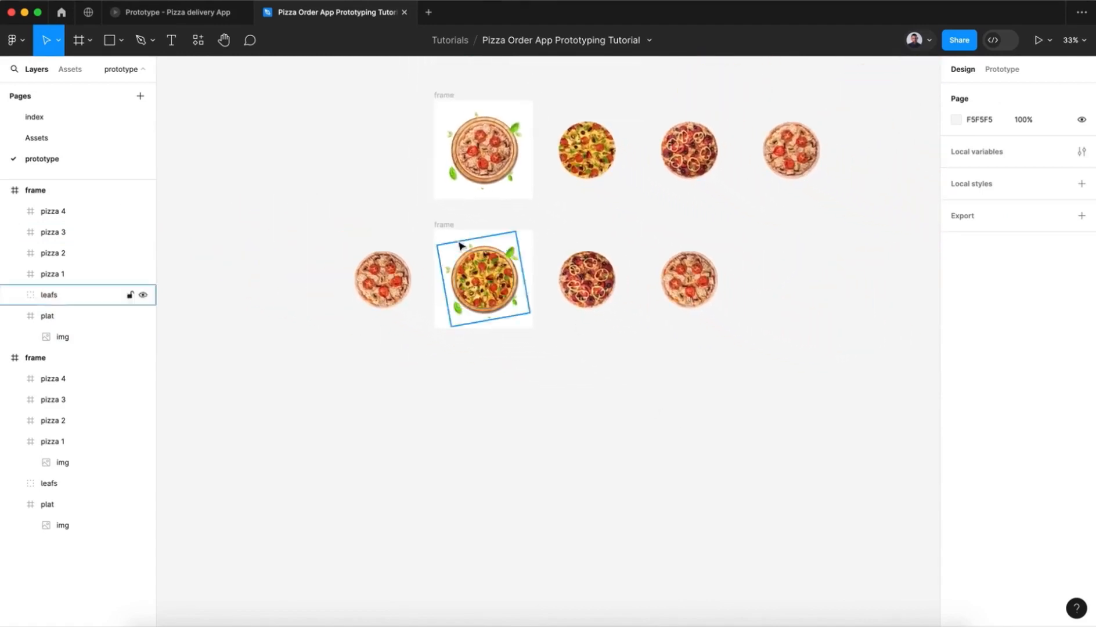
click(445, 224)
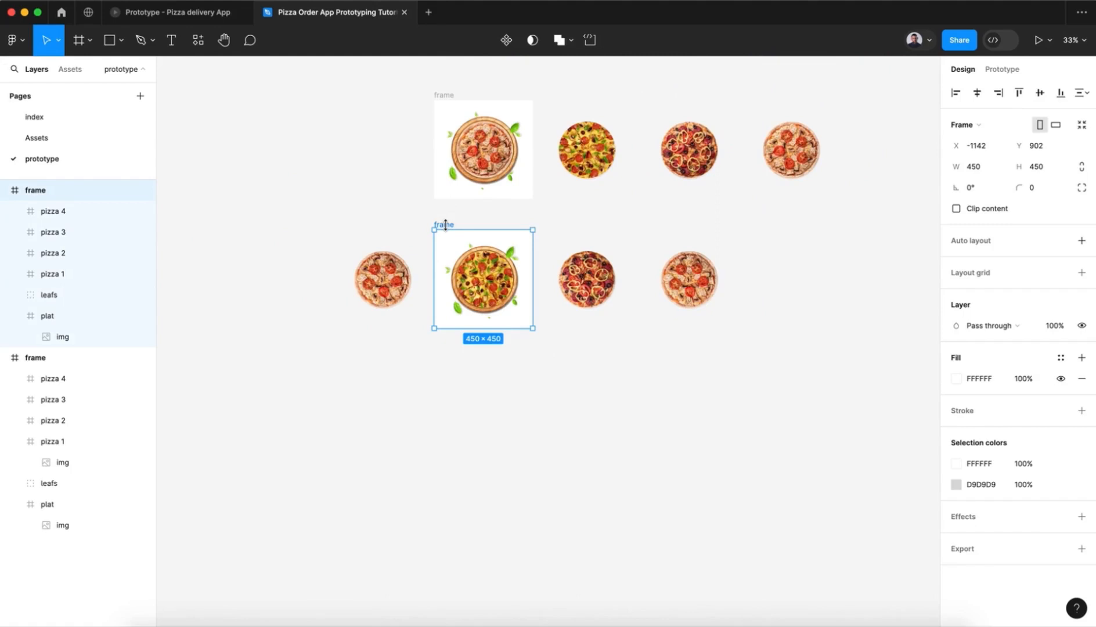
key(super+d)
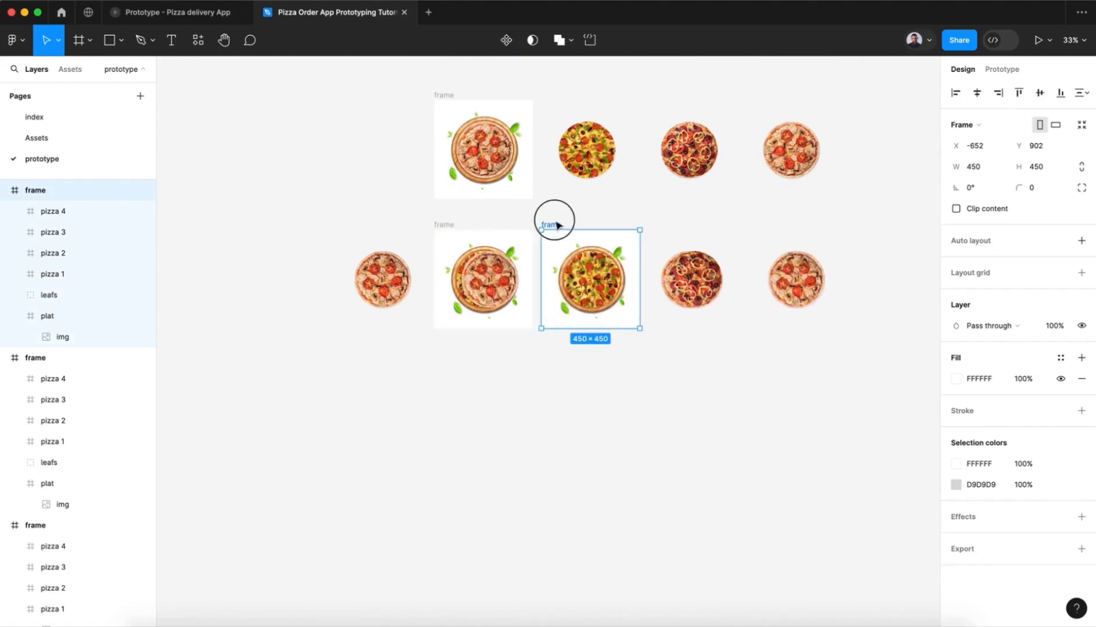
drag(552, 221, 445, 348)
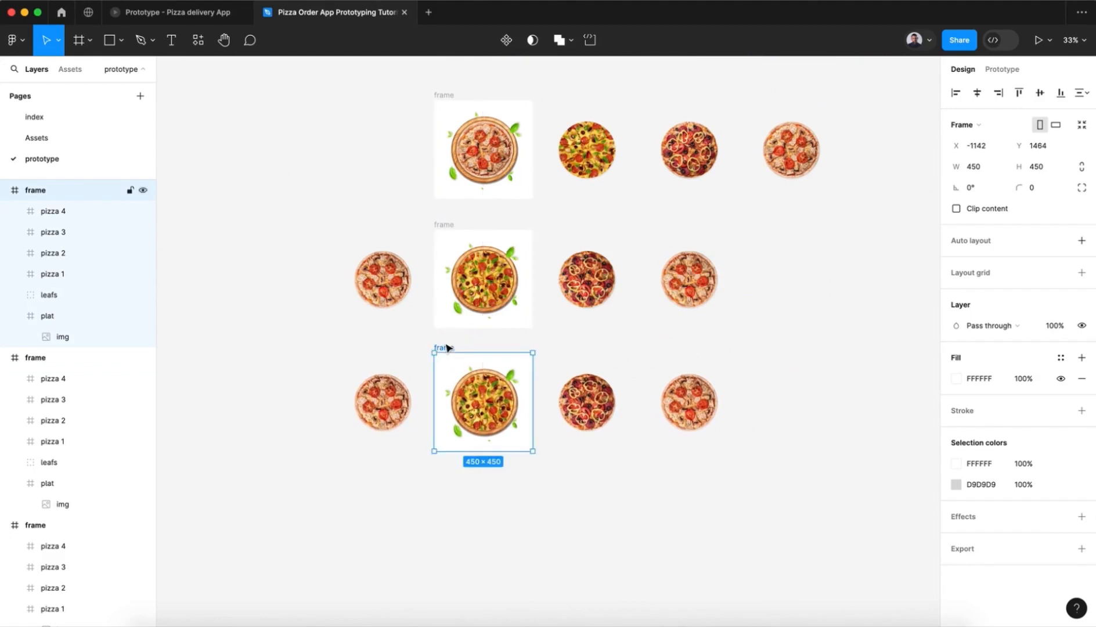
Shift pizza 1 to pizza 4 in the third frame together to the left until pizza 3 is centred on the plat.
click(44, 211)
shift+click(53, 275)
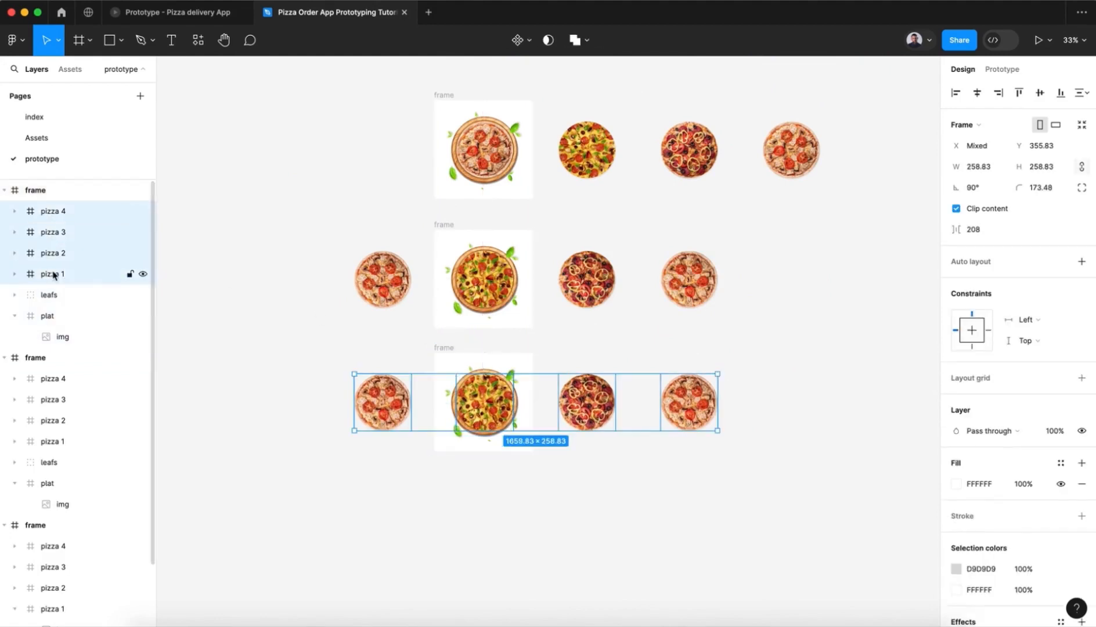
key(shift+Left)
key(shift+Left)
key(shift+Left)
key(shift+Left)
key(shift+Left)
key(shift+Left)
key(shift+Left)
key(shift+Left)
key(shift+Left)
key(shift+Left)
key(shift+Left)
key(shift+Left)
key(shift+Left)
key(shift+Left)
key(shift+Left)
key(shift+Left)
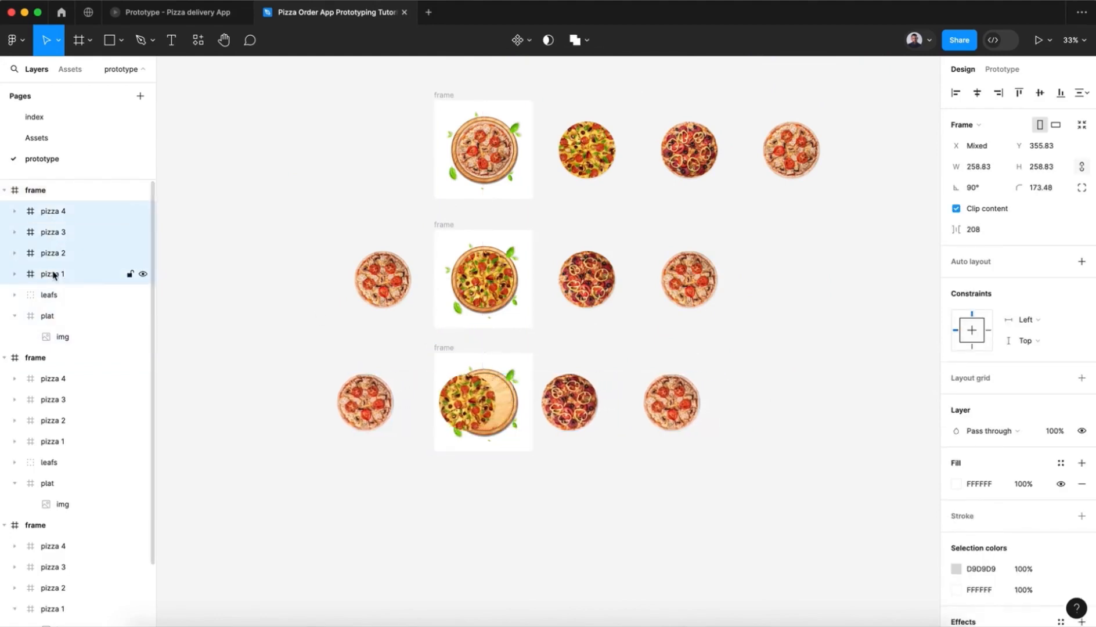
key(shift+Left)
key(shift+Left)
key(shift+Left)
key(shift+Left)
key(shift+Left)
key(shift+Left)
key(shift+Left)
key(shift+Left)
key(shift+Left)
key(shift+Left)
key(shift+Left)
key(shift+Left)
key(shift+Left)
key(shift+Left)
key(shift+Left)
key(shift+Left)
key(shift+Left)
key(shift+Left)
key(shift+Left)
key(shift+Left)
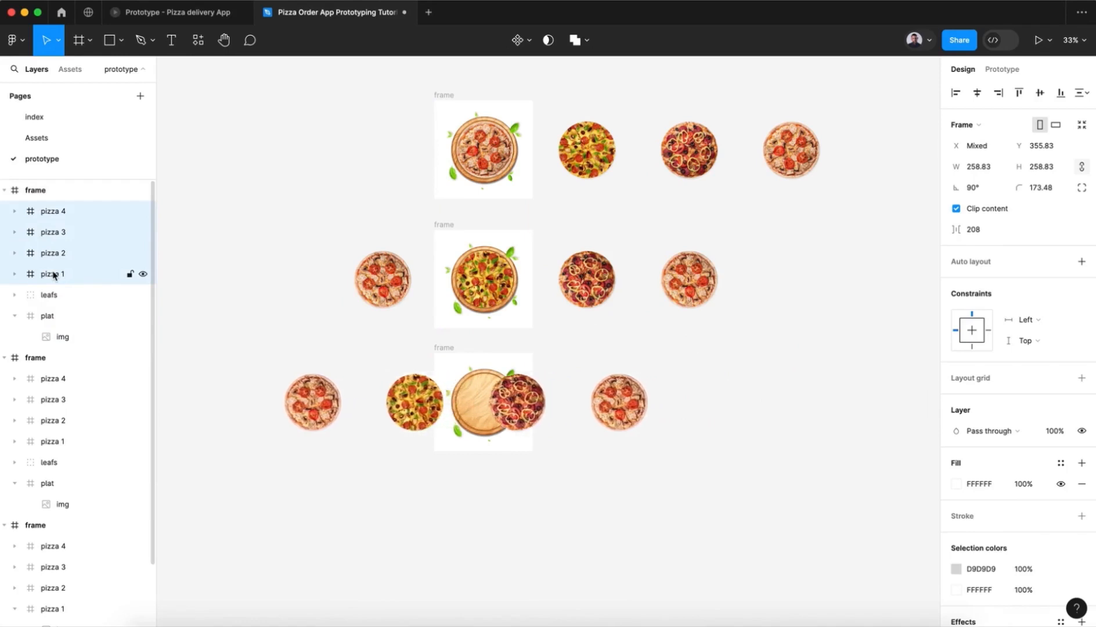
key(shift+Left)
key(shift+Left)
key(shift+Left)
key(shift+Left)
key(shift+Left)
key(shift+Left)
key(shift+Left)
key(shift+Left)
key(shift+Left)
key(shift+Left)
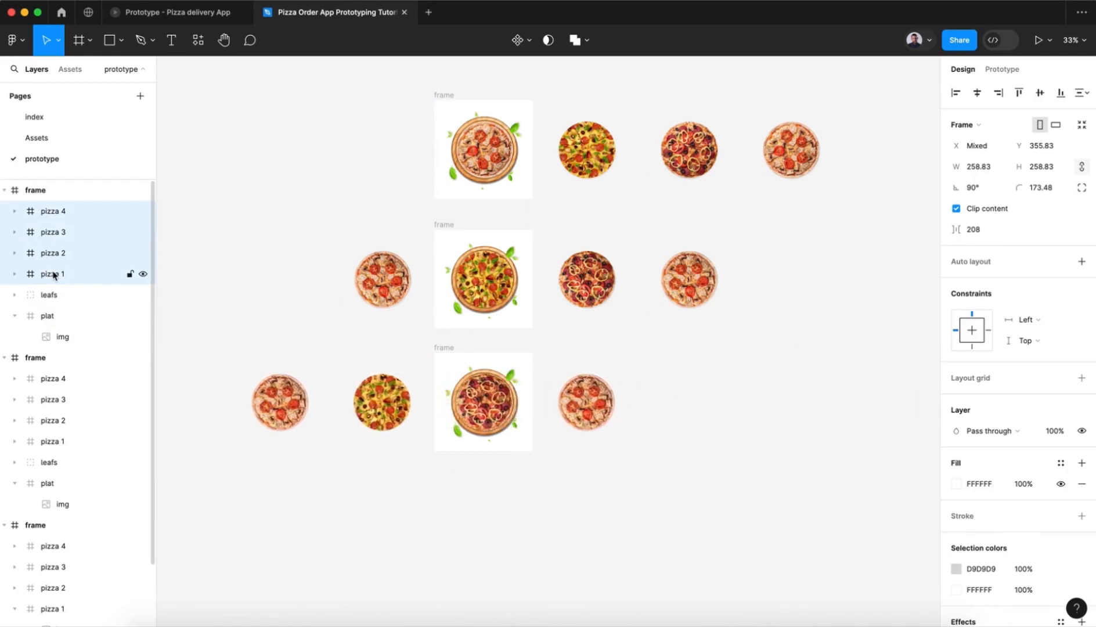
Set the rotation of pizza 1 to pizza 4 in the third frame to 180°.
click(972, 194)
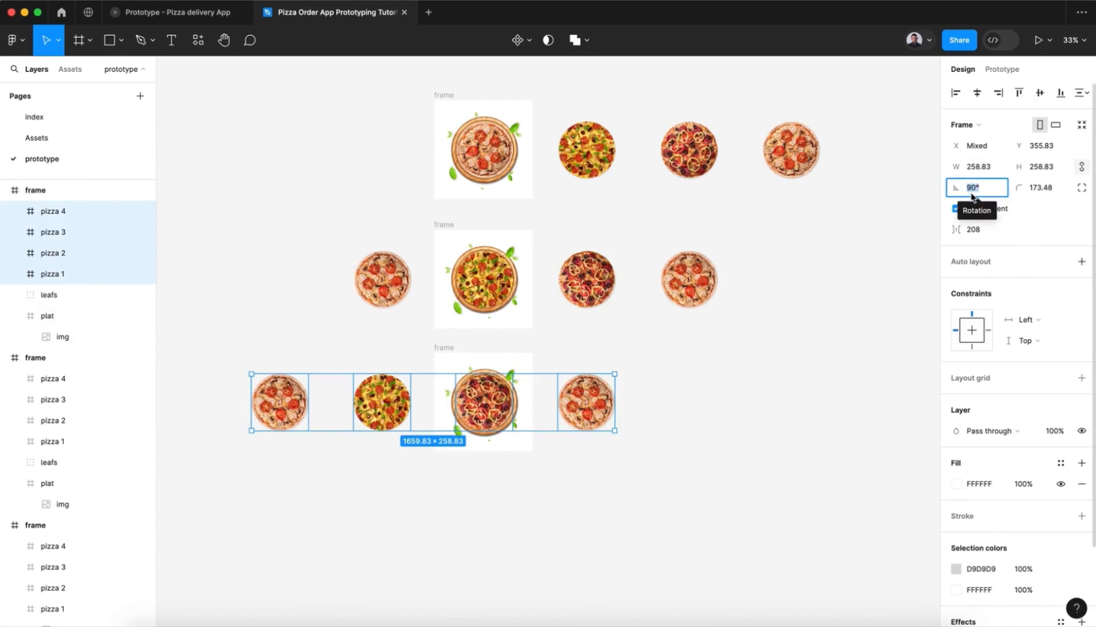
text(180)
key(Return)
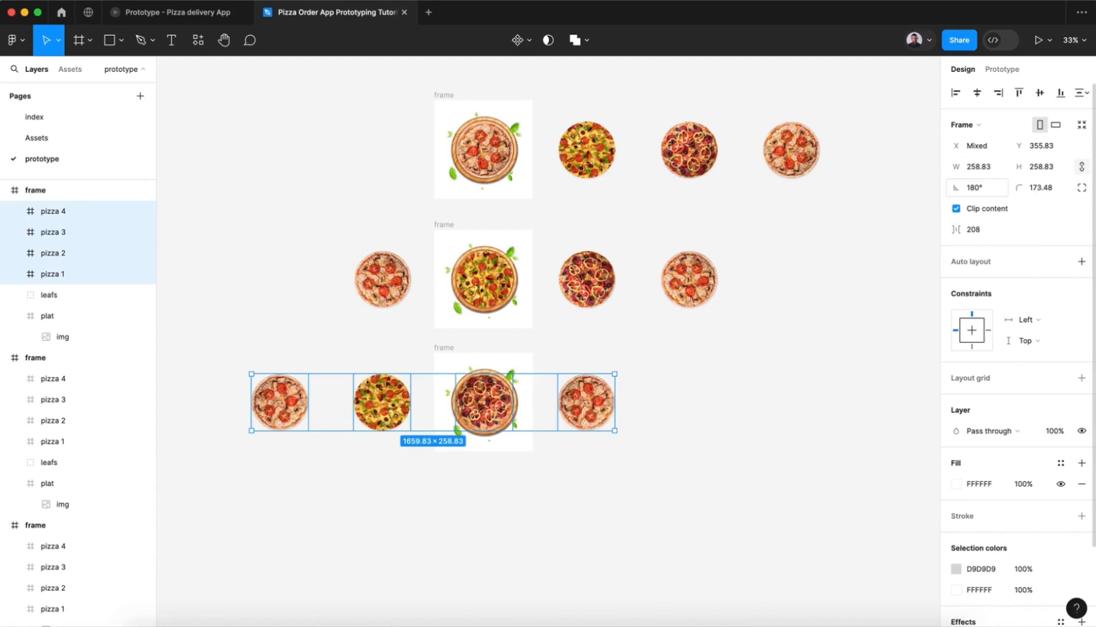
Set the rotation of the leafs and plat in the third frame to 20°.
click(34, 294)
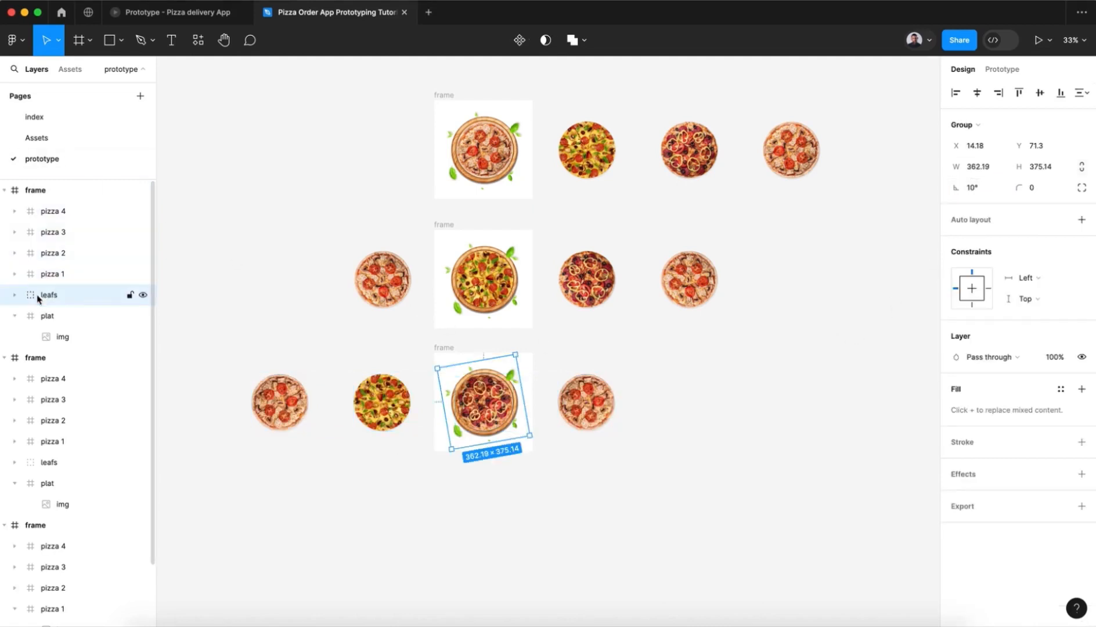
shift+click(64, 324)
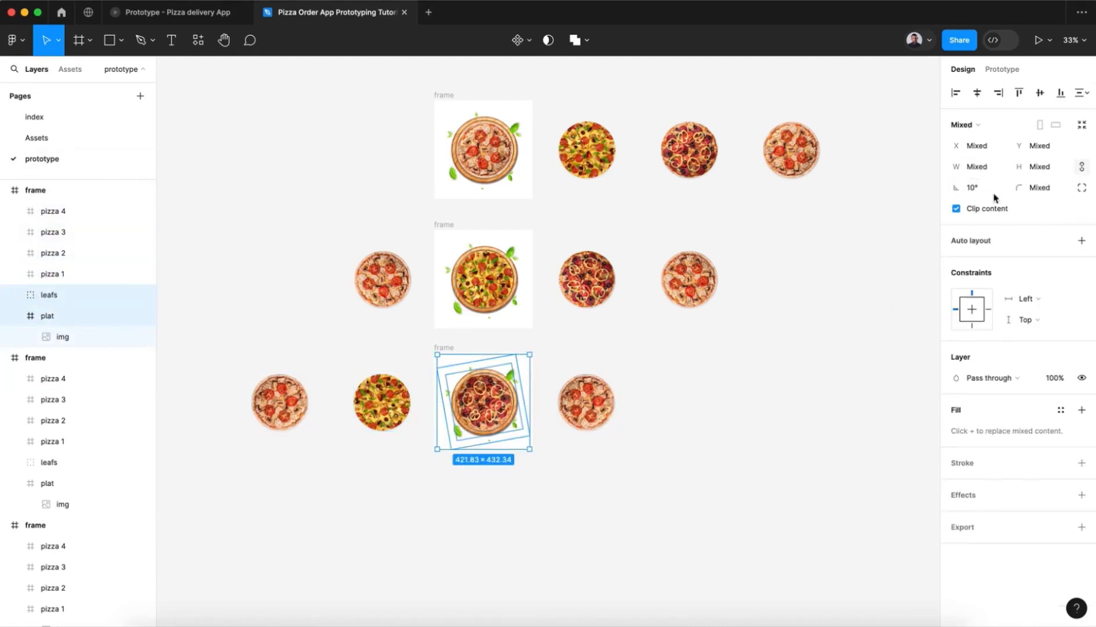
click(969, 186)
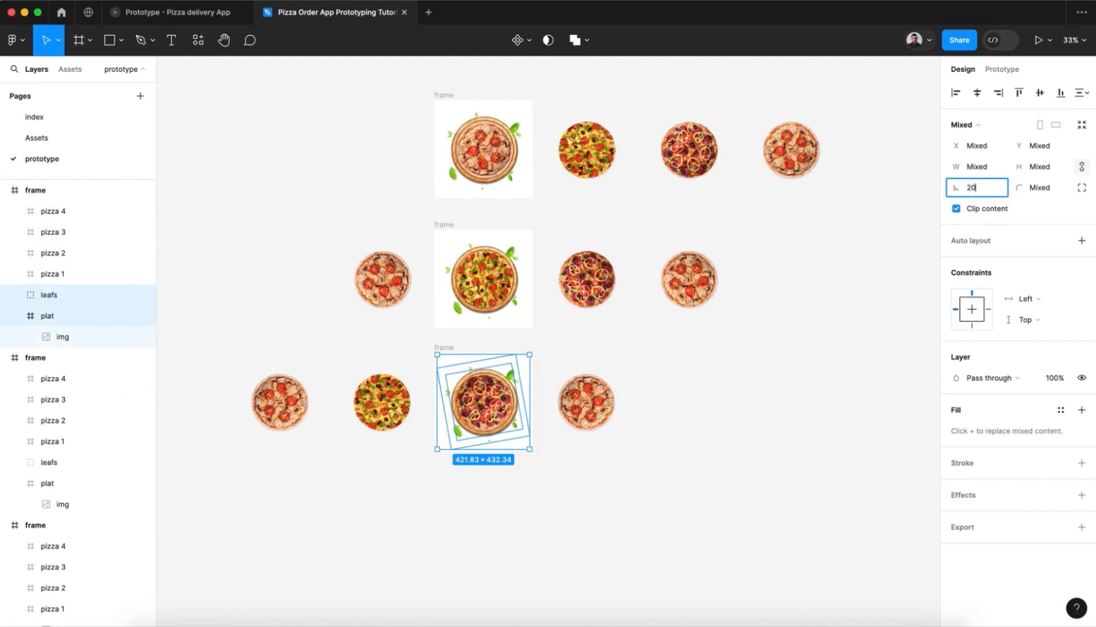
key(Return)
click(710, 480)
Duplicate the third frame and place the copy directly below it, at X -1142, Y 2053.
scroll(712, 481, down, 5)
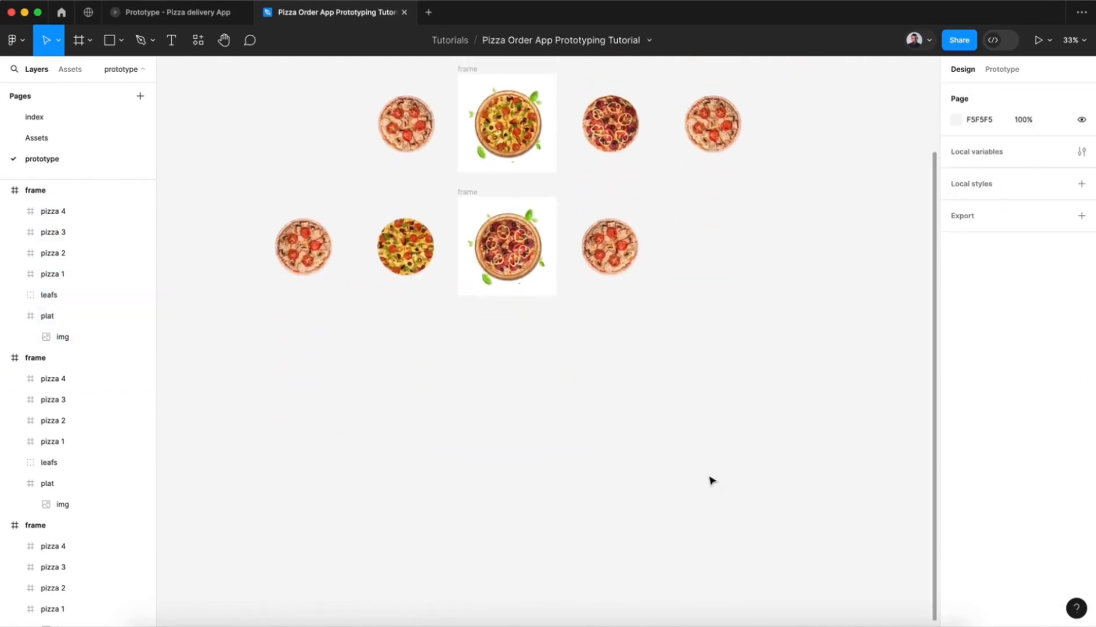
click(464, 192)
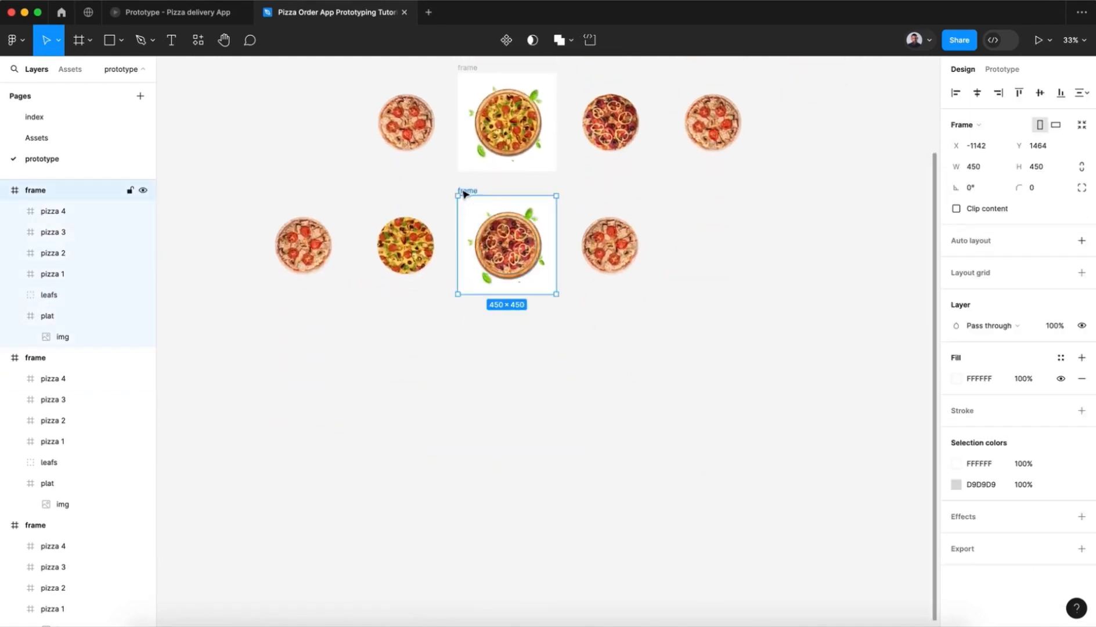
key(super+d)
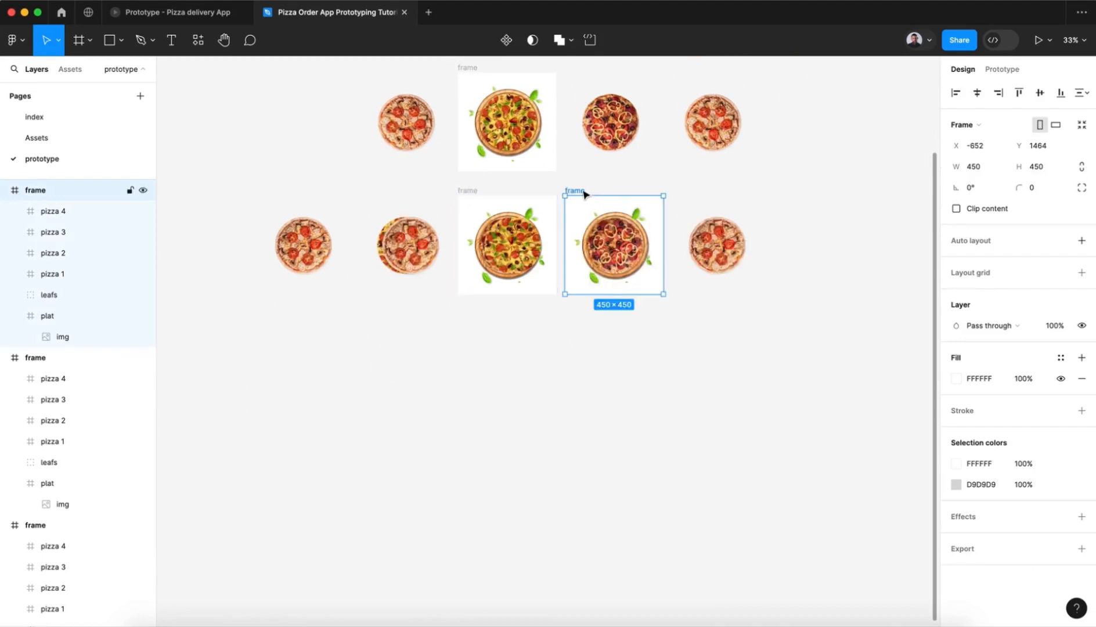
drag(582, 192, 477, 321)
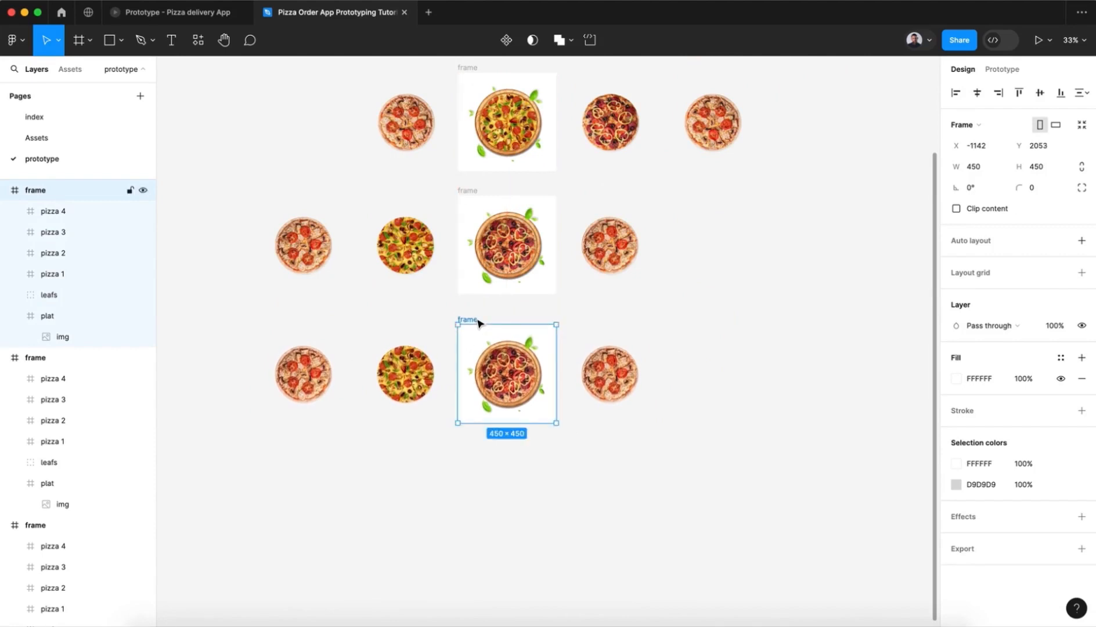
Shift pizza 1 to pizza 4 in the fourth frame together to the left until the last pizza in the row is centred on the plat.
click(71, 213)
shift+click(73, 273)
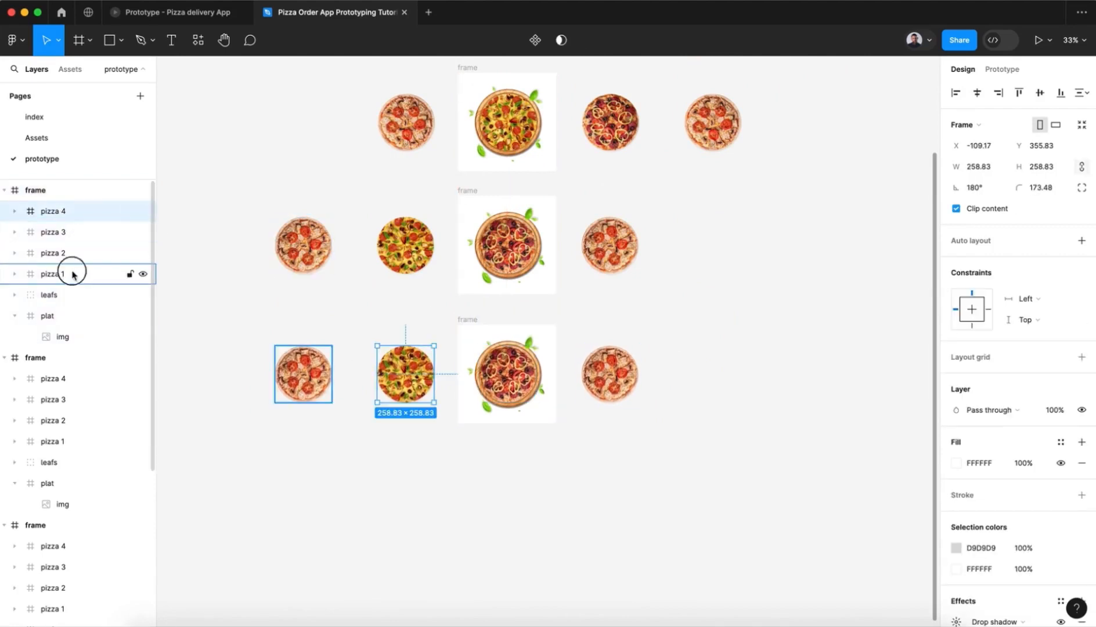
key(shift+Left)
key(shift+Left)
key(shift+Left)
key(shift+Left)
key(shift+Left)
key(shift+Left)
key(shift+Left)
key(shift+Left)
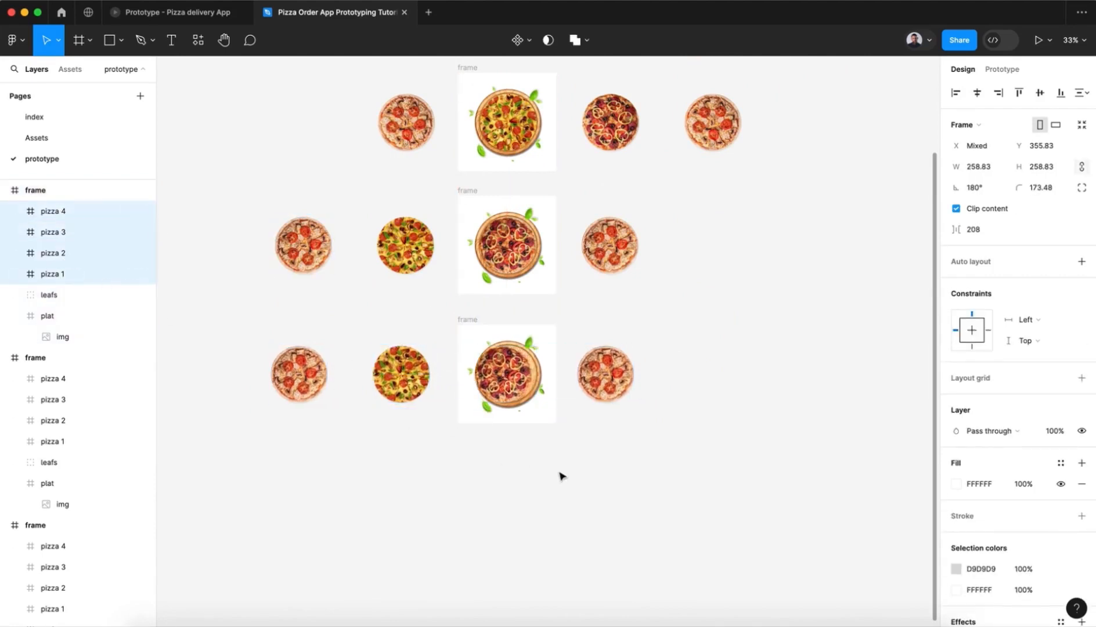
key(shift+Left)
key(shift+Left)
key(shift+Left)
key(shift+Left)
key(shift+Left)
key(shift+Left)
key(shift+Left)
key(shift+Left)
key(shift+Left)
key(shift+Left)
key(shift+Left)
key(shift+Left)
key(shift+Left)
key(shift+Left)
key(shift+Left)
key(shift+Left)
key(shift+Left)
key(shift+Left)
key(shift+Left)
key(shift+Left)
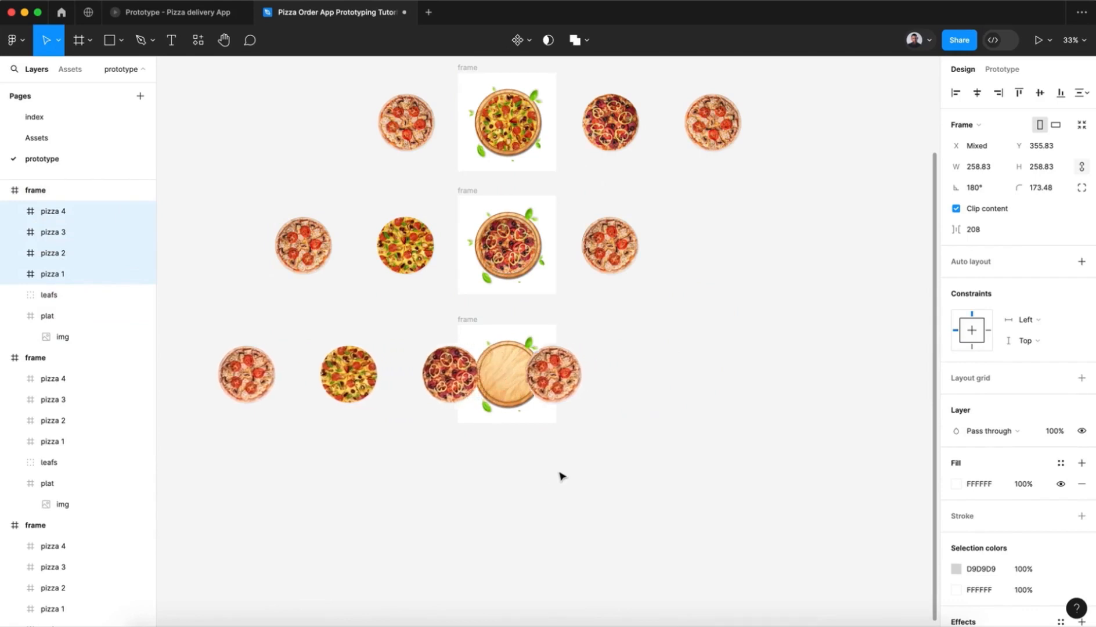
key(shift+Left)
key(shift+Left)
key(shift+Left)
key(shift+Left)
key(shift+Left)
key(shift+Left)
key(shift+Left)
key(shift+Left)
key(shift+Left)
key(shift+Left)
key(shift+Left)
key(shift+Left)
key(shift+Left)
key(shift+Left)
key(shift+Left)
key(shift+Left)
key(shift+Left)
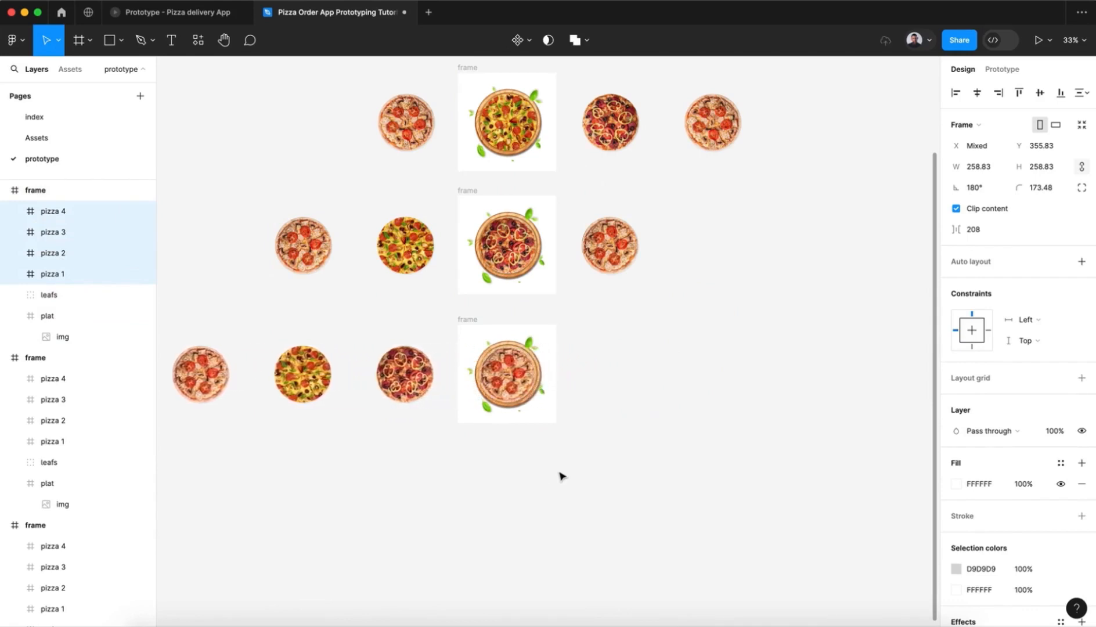
key(shift+Right)
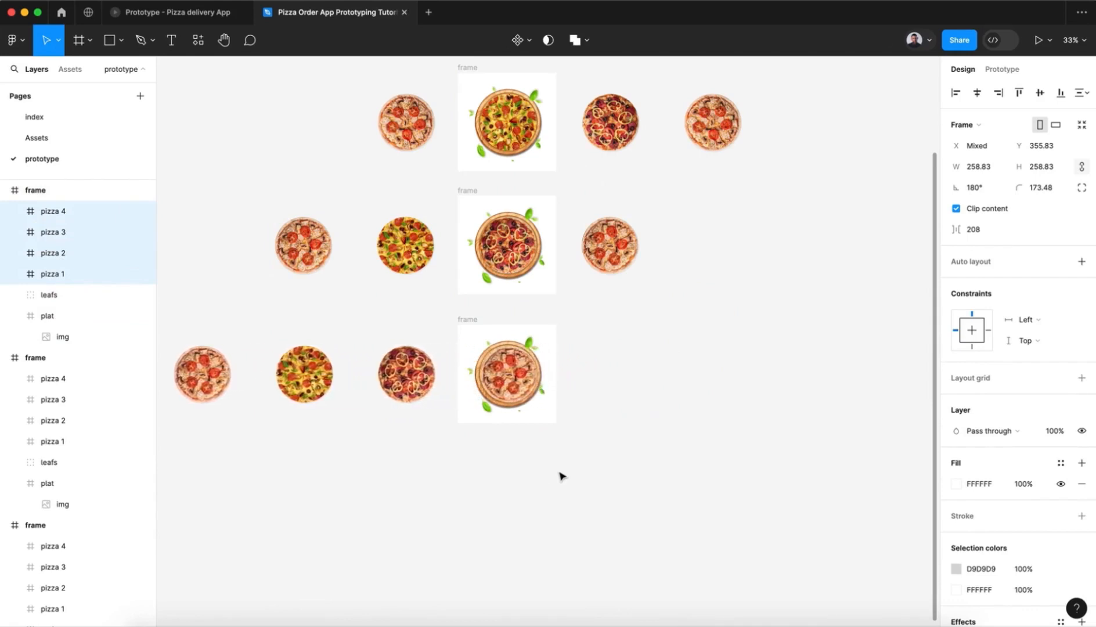
Set the rotation of pizza 1 to pizza 4 in the fourth frame to -90°.
click(975, 187)
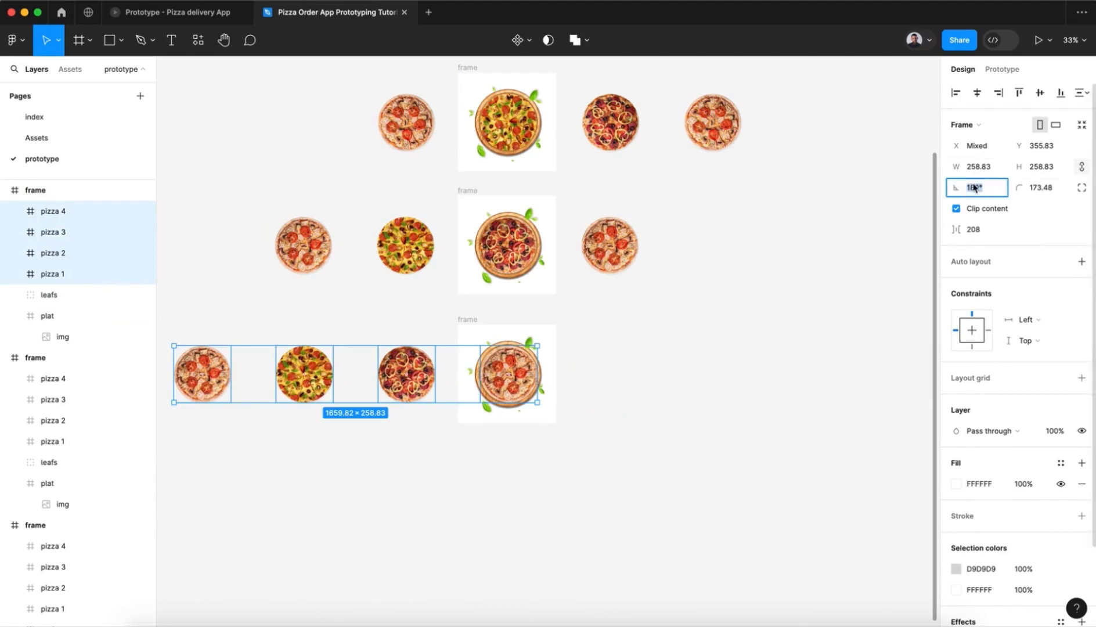
text(-90)
key(Return)
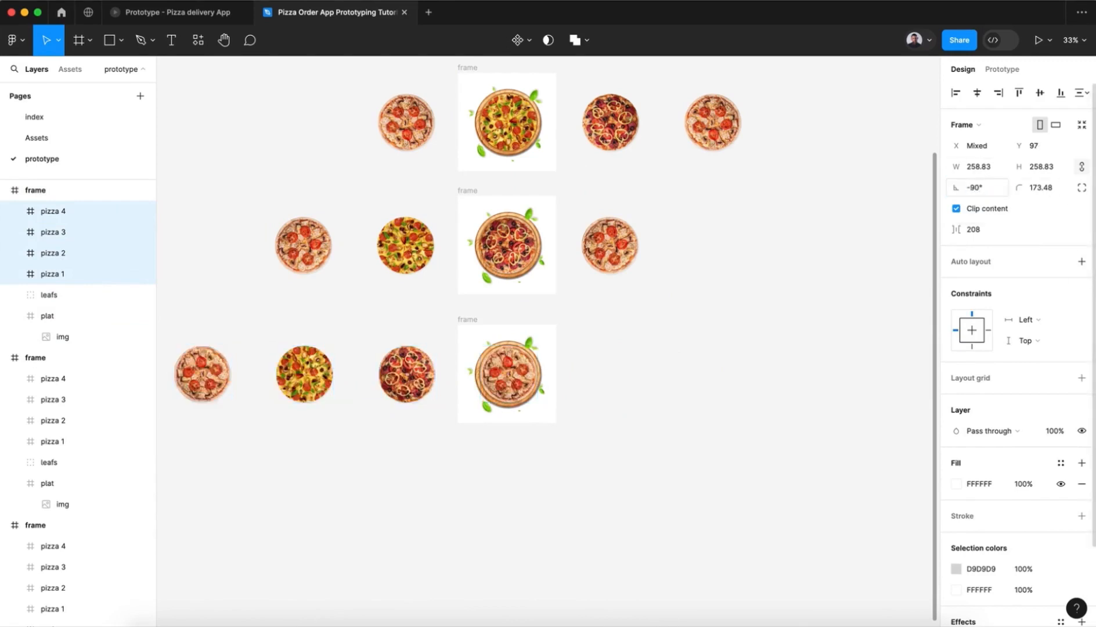
Set the rotation of the leafs and plat in the fourth frame to 30°.
click(69, 295)
shift+click(69, 317)
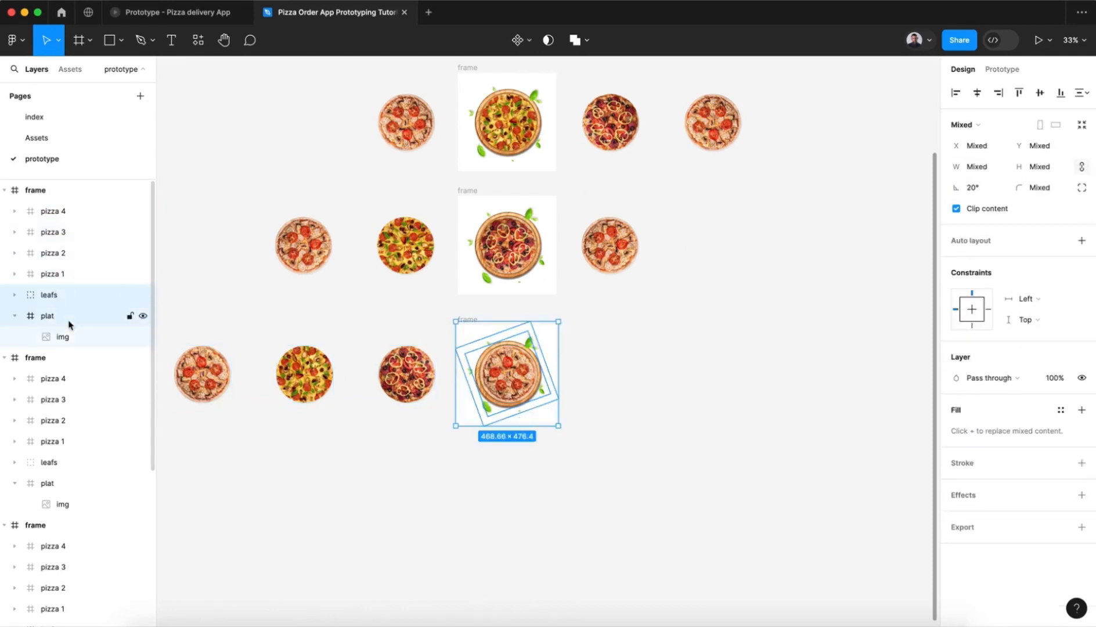
click(988, 189)
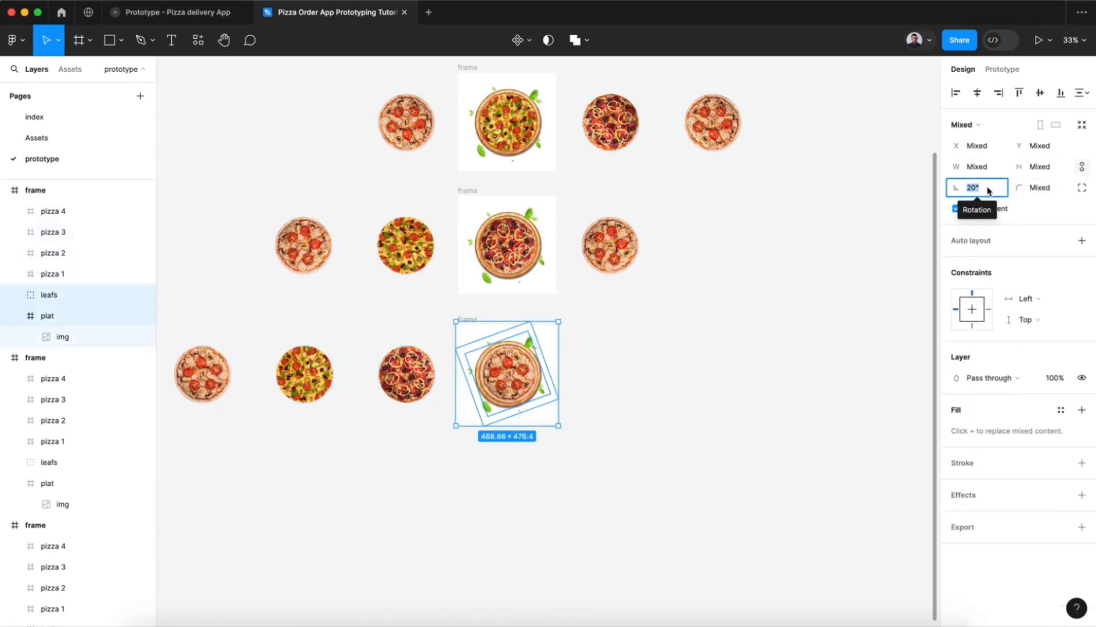
text(30)
key(Return)
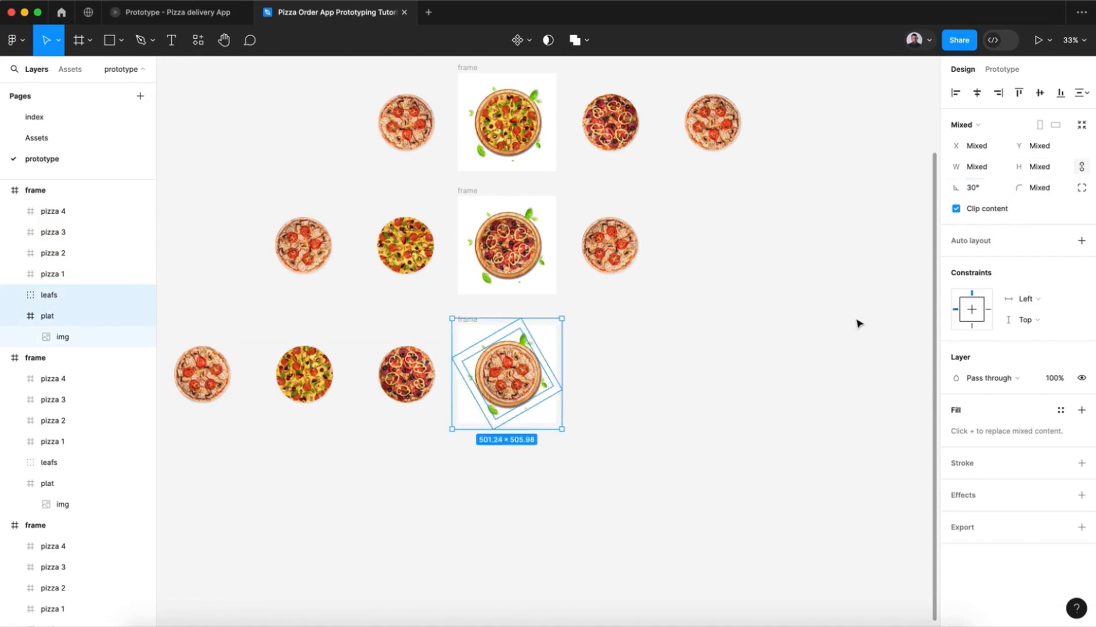
click(824, 346)
Enable Clip content on all four frames together to hide the pizzas lying outside them.
scroll(823, 347, up, 5)
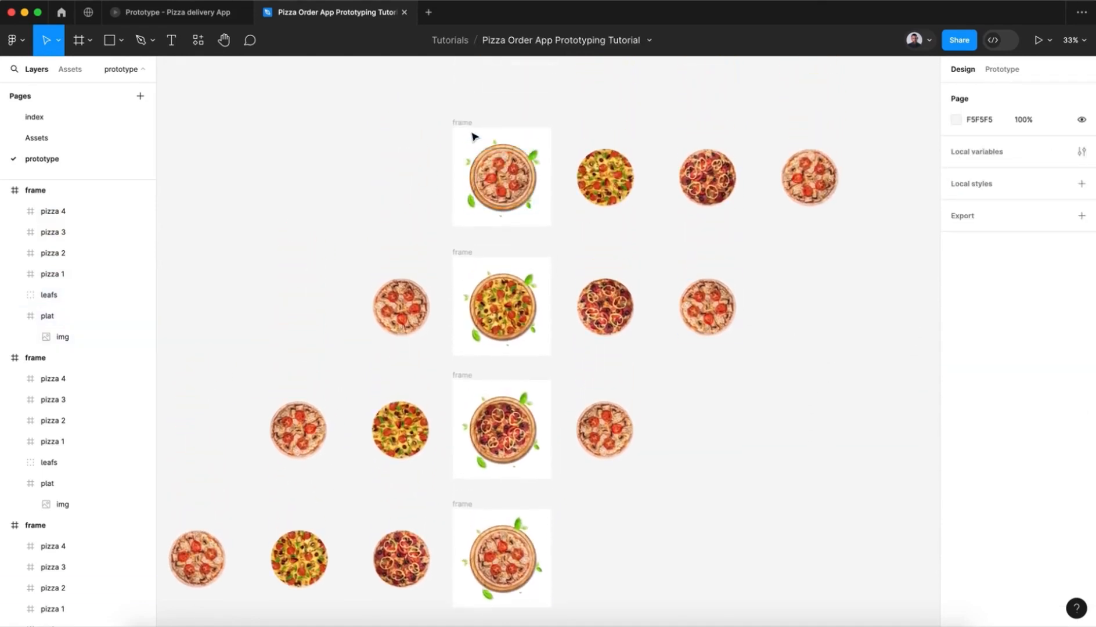
click(466, 126)
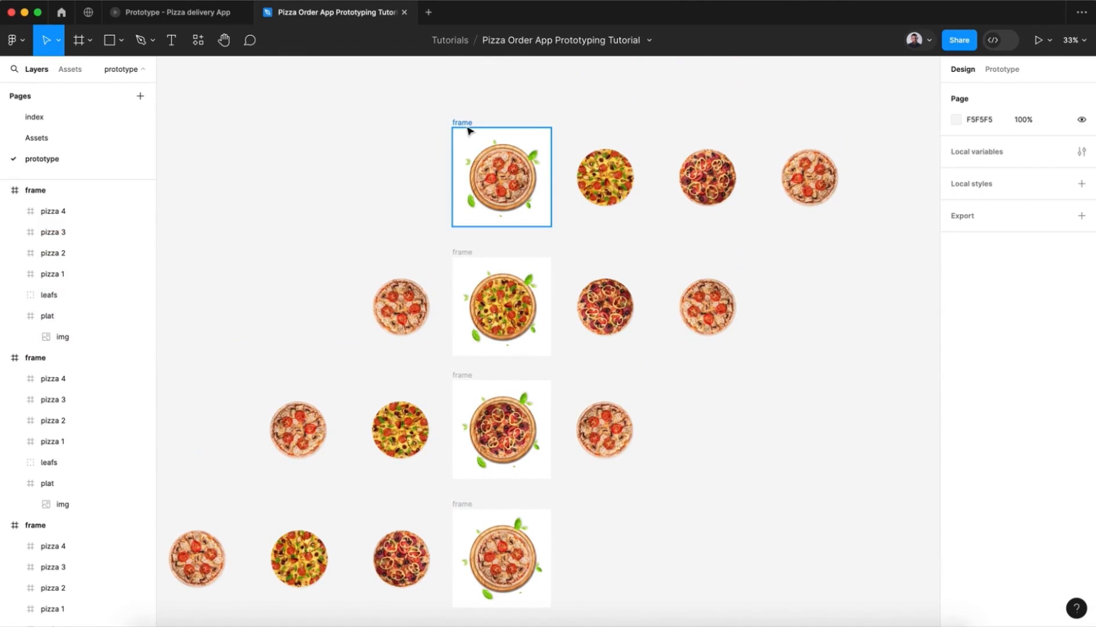
shift+click(465, 252)
shift+click(462, 375)
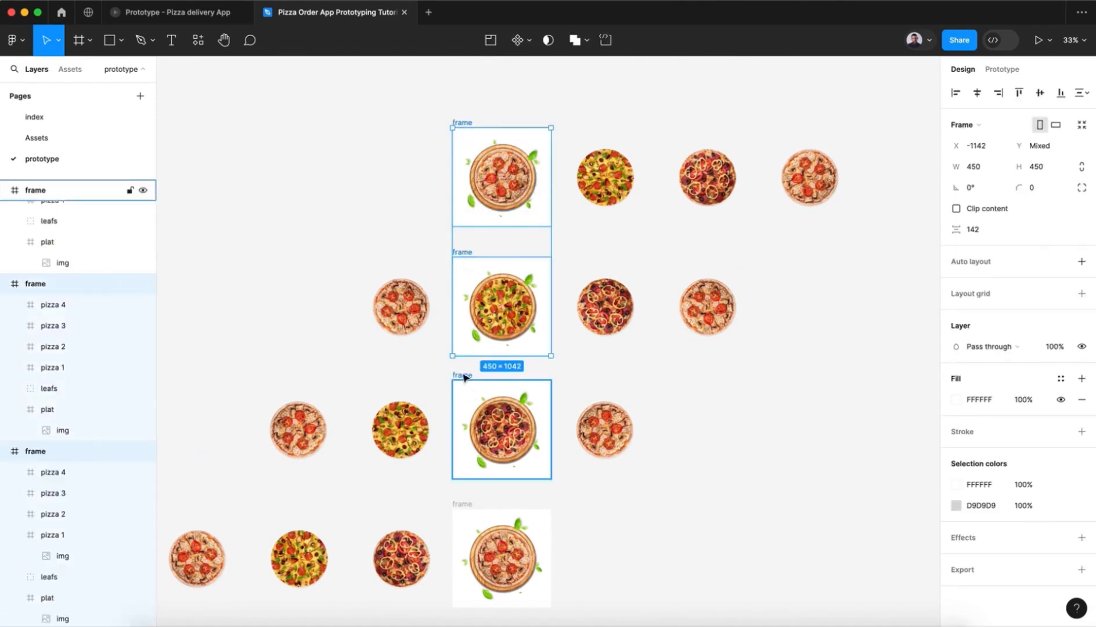
shift+click(462, 504)
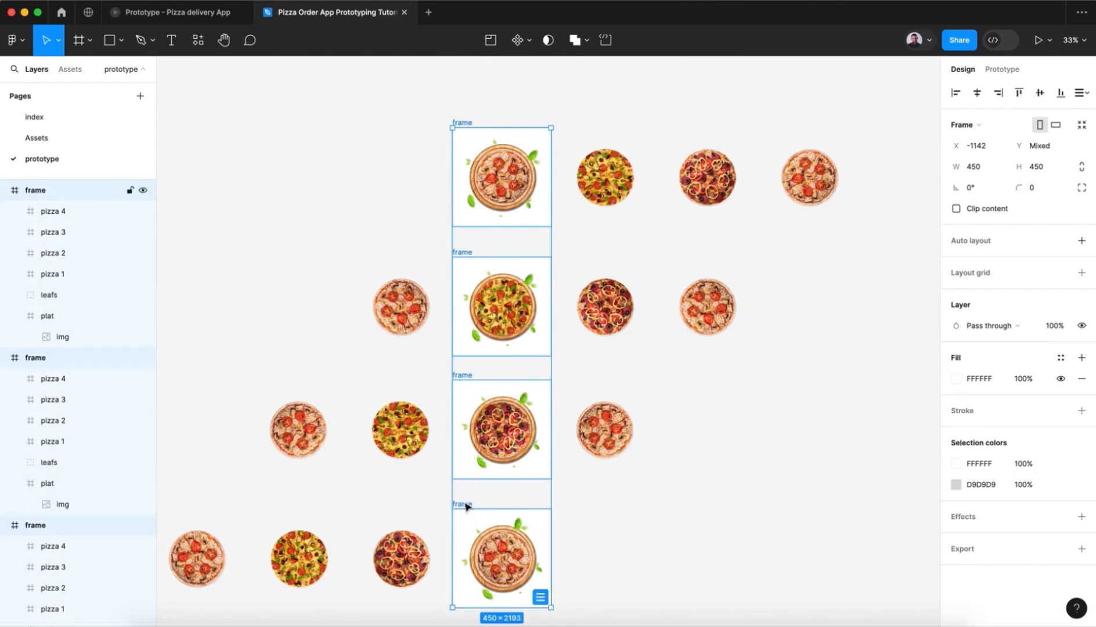
click(956, 208)
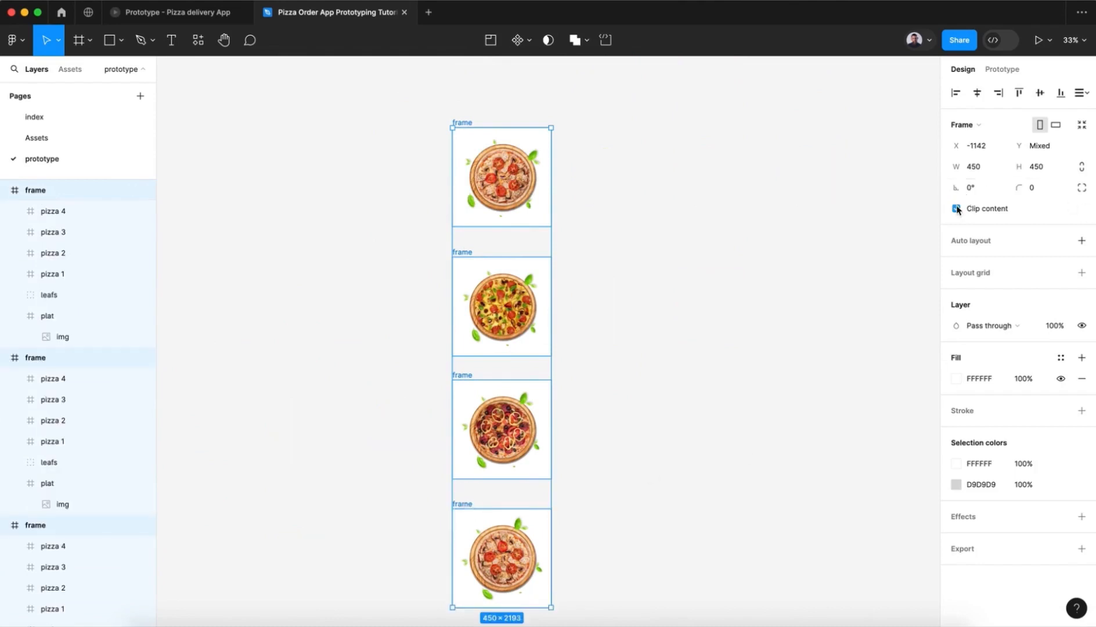
scroll(625, 554, down, 1)
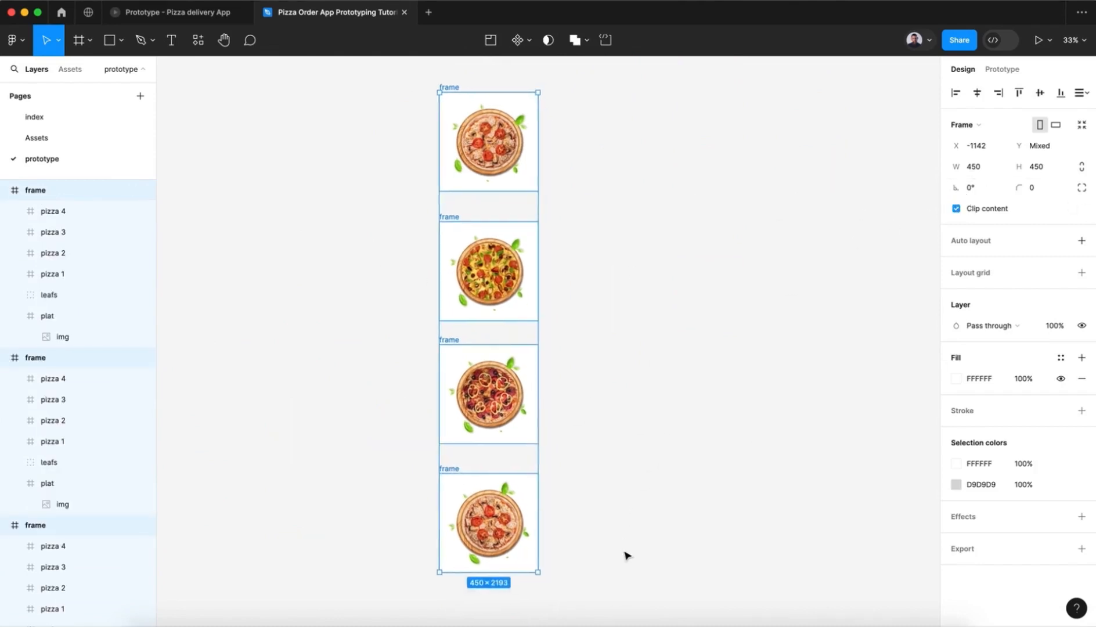
click(625, 554)
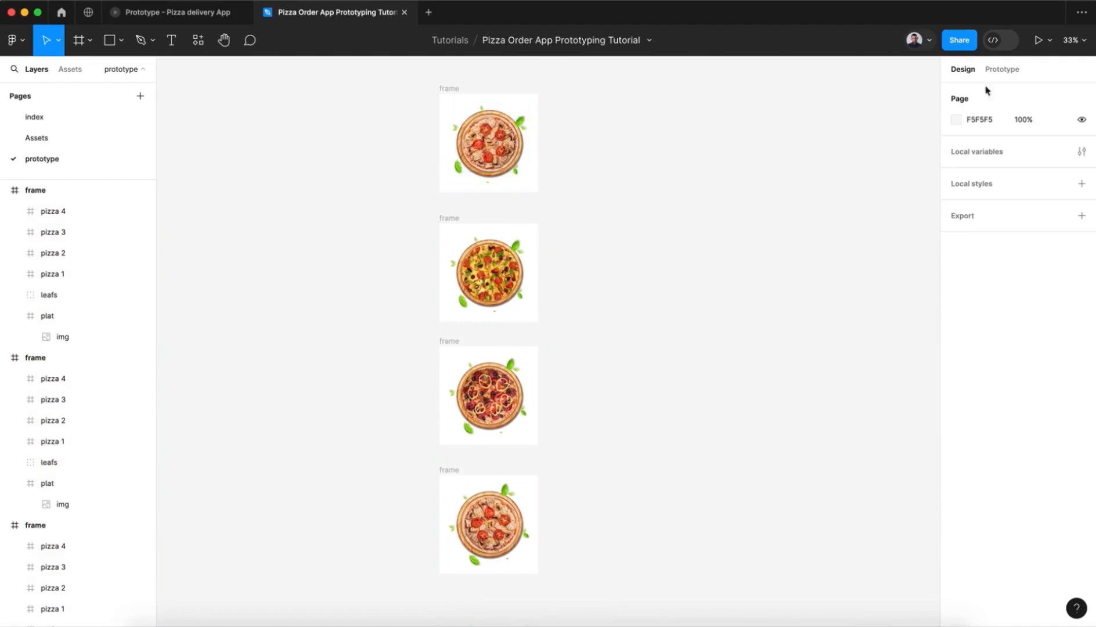
Create a prototype connection from pizza 1 in the first frame to the second frame.
click(1010, 69)
click(505, 153)
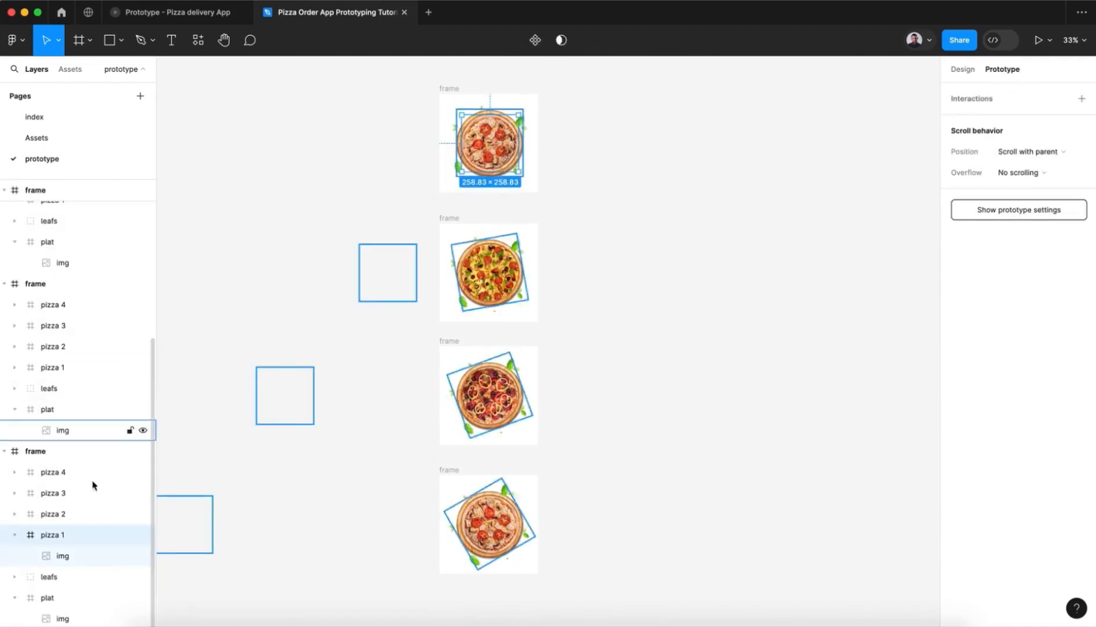
click(15, 535)
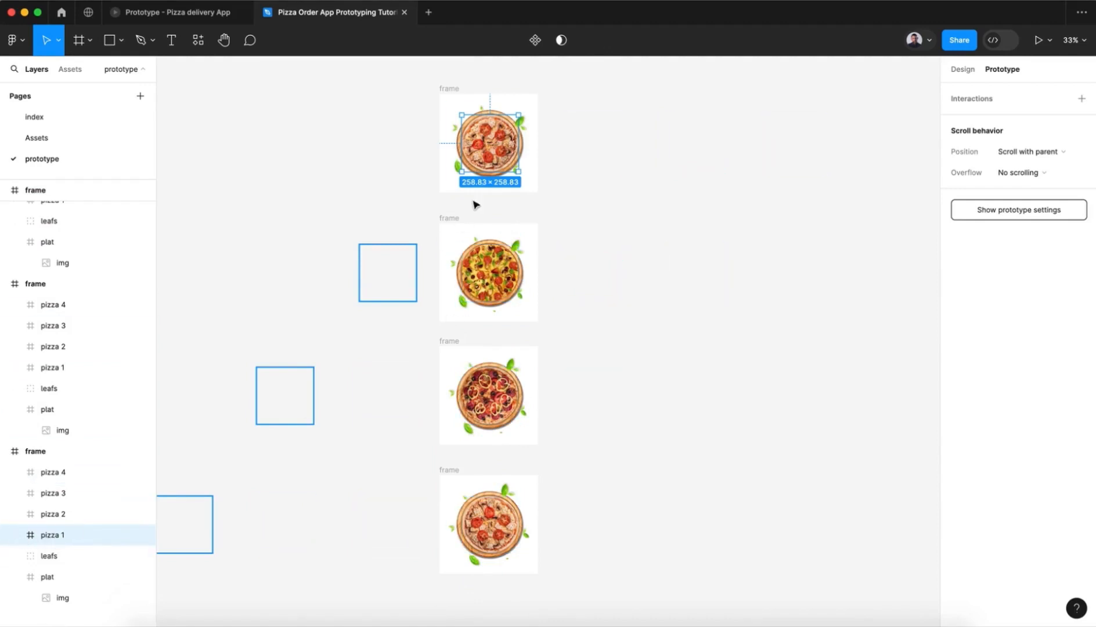
drag(490, 172, 489, 237)
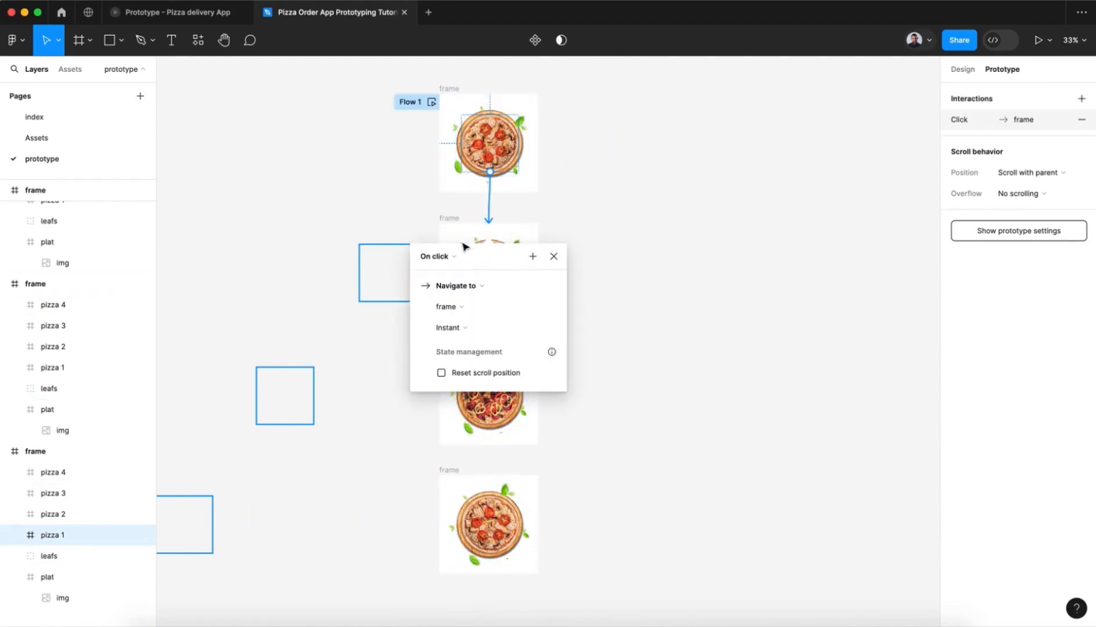
Set pizza 1's connection to trigger On drag with the Gentle easing for its Smart animate transition.
click(437, 256)
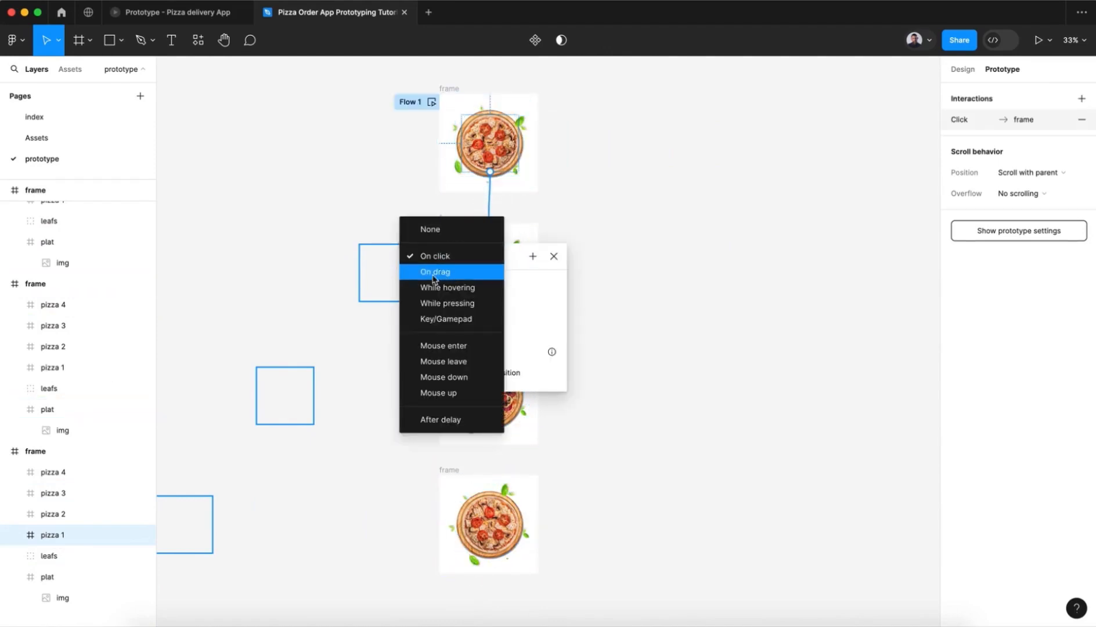
click(434, 273)
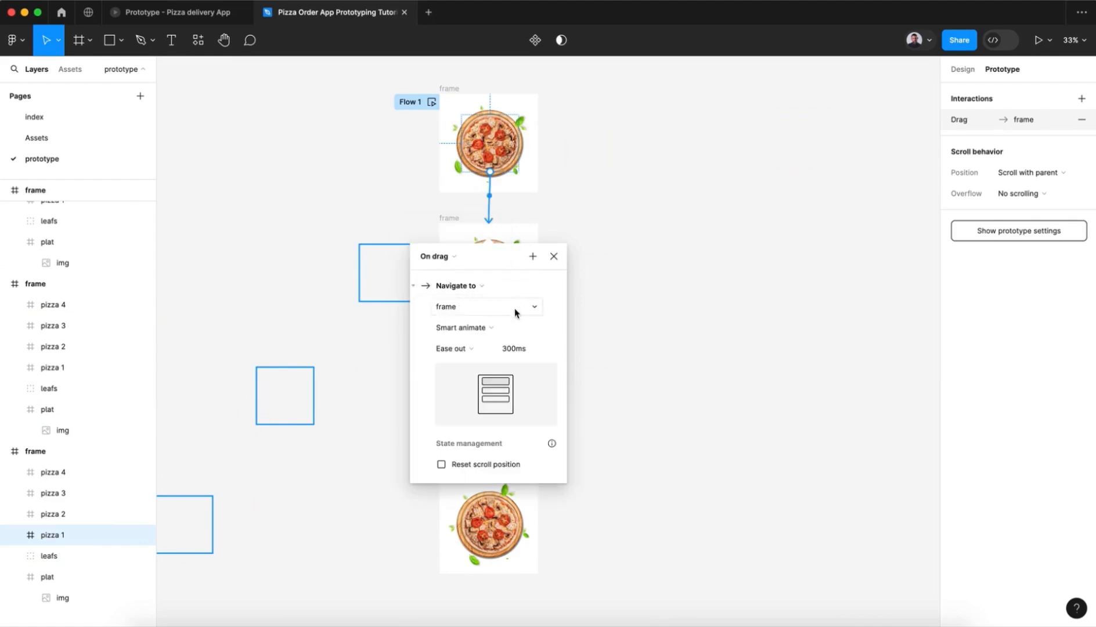
click(474, 348)
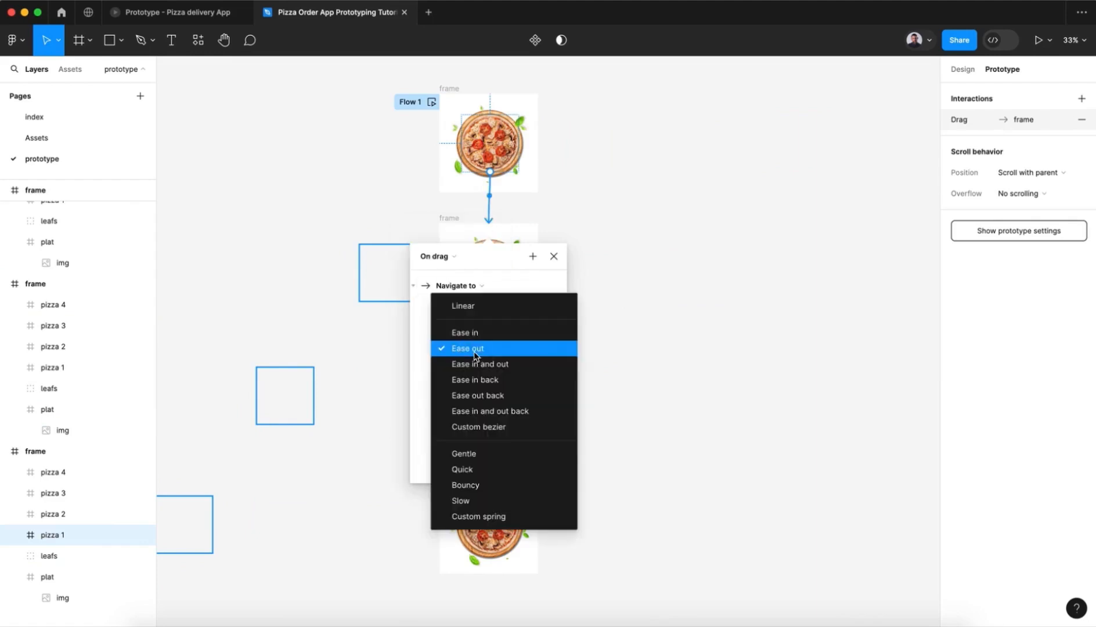
click(512, 456)
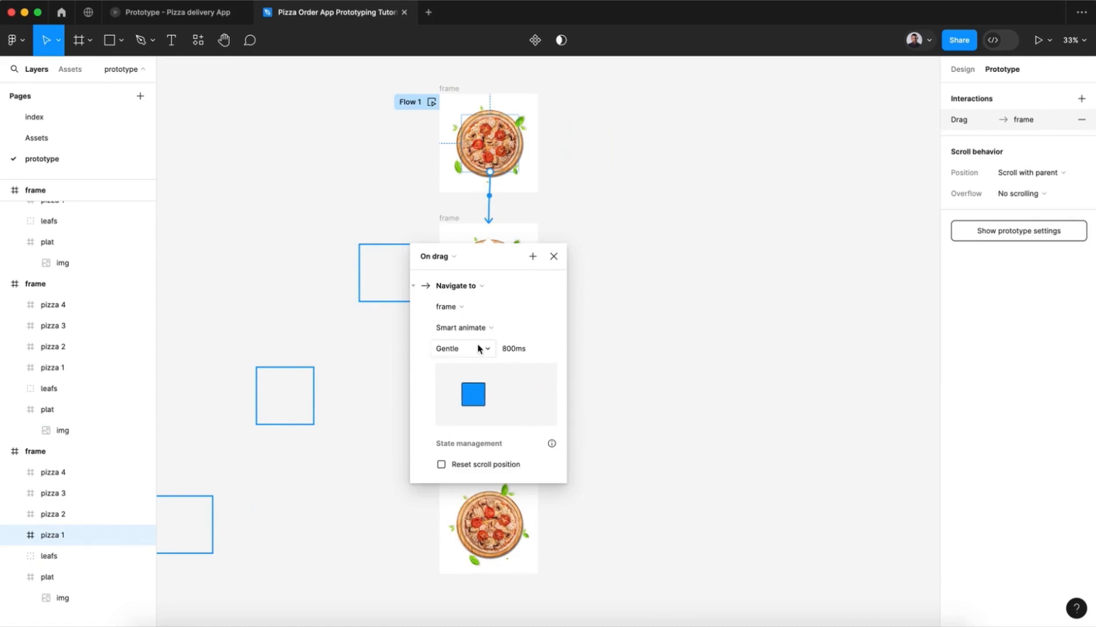
click(555, 256)
Connect the pizza on the second frame's plat to the third frame with an On drag interaction.
click(484, 283)
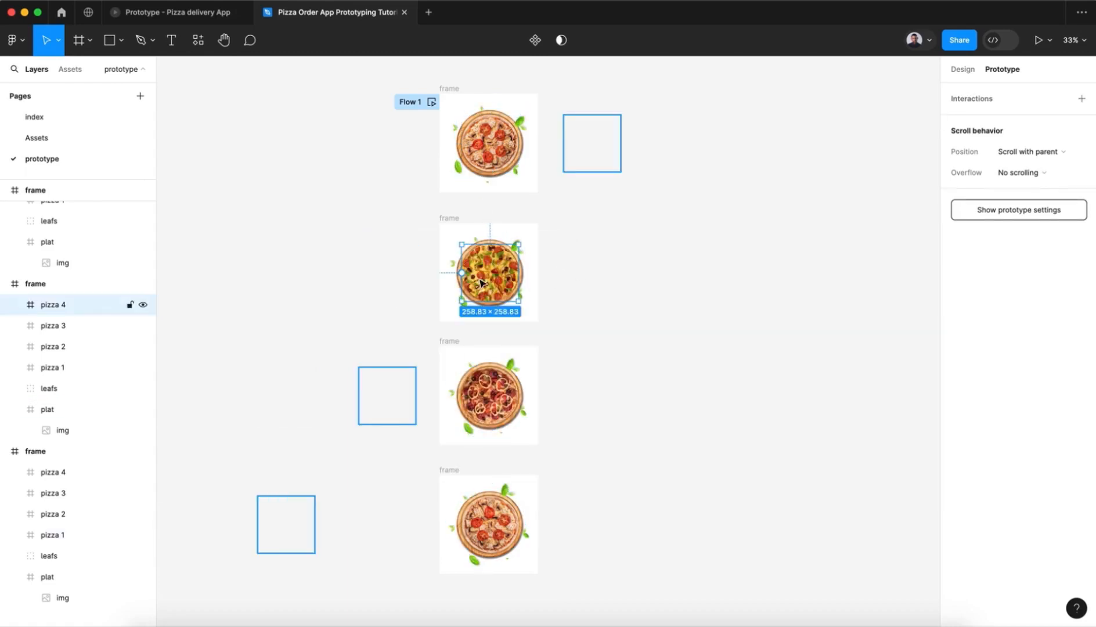
drag(490, 302, 498, 371)
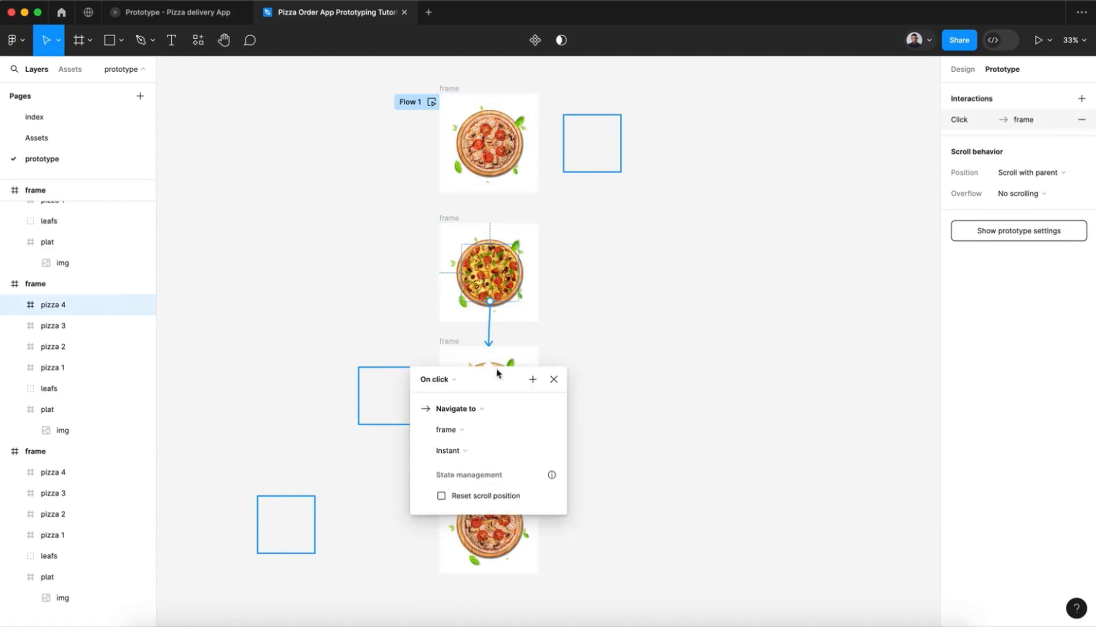
click(453, 381)
click(453, 394)
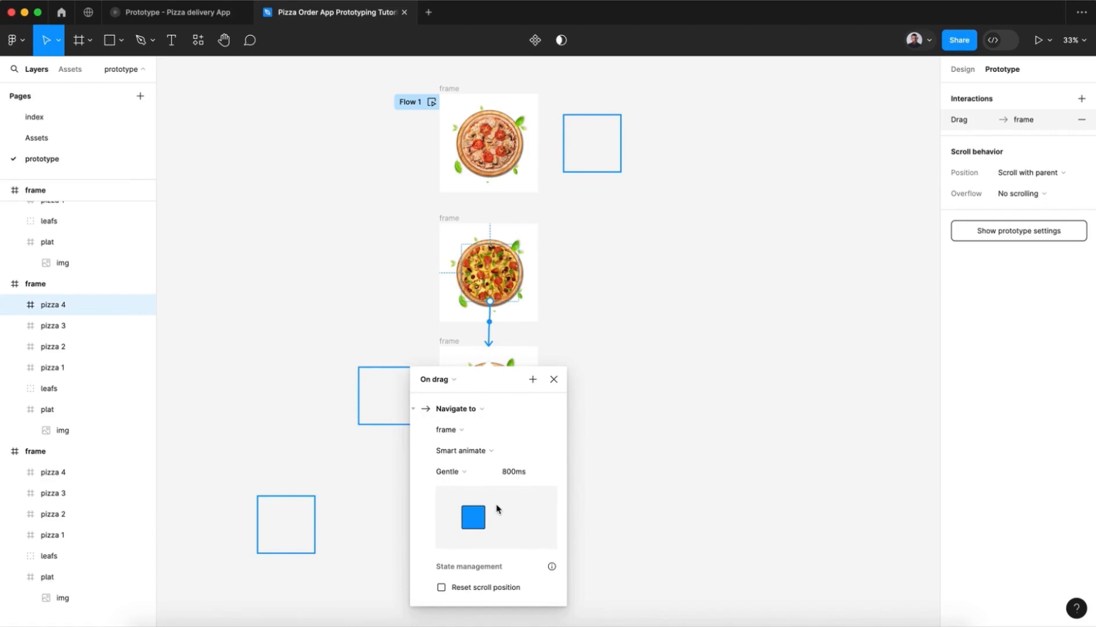
click(558, 382)
Connect the pizza on the third frame's plat to the fourth frame with an On drag, Gentle Smart animate interaction.
scroll(560, 384, down, 3)
click(503, 272)
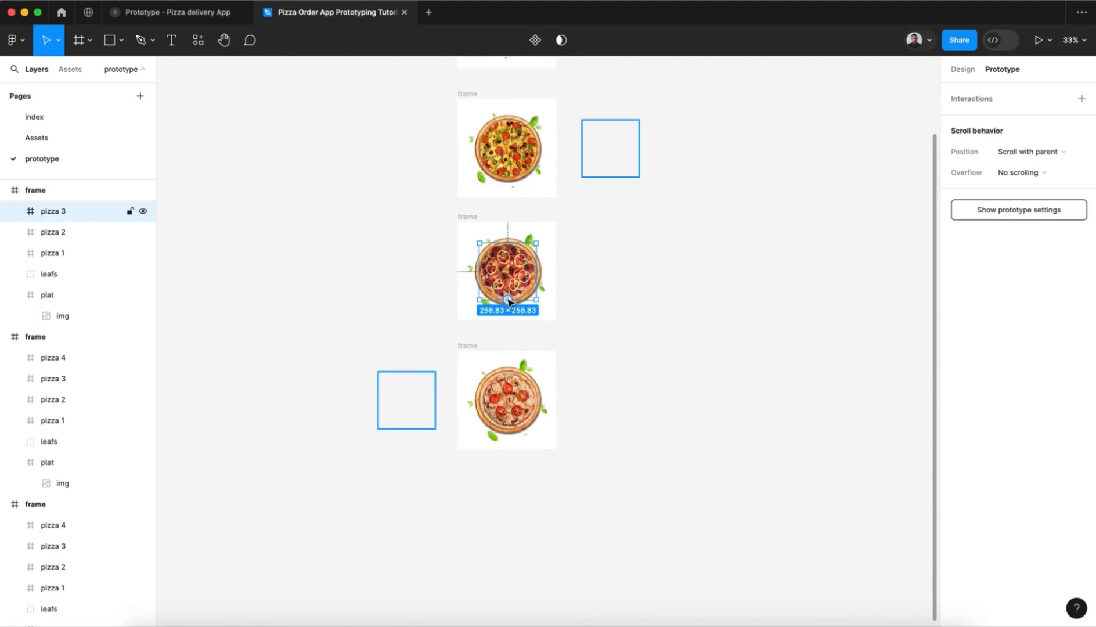
drag(507, 299, 506, 396)
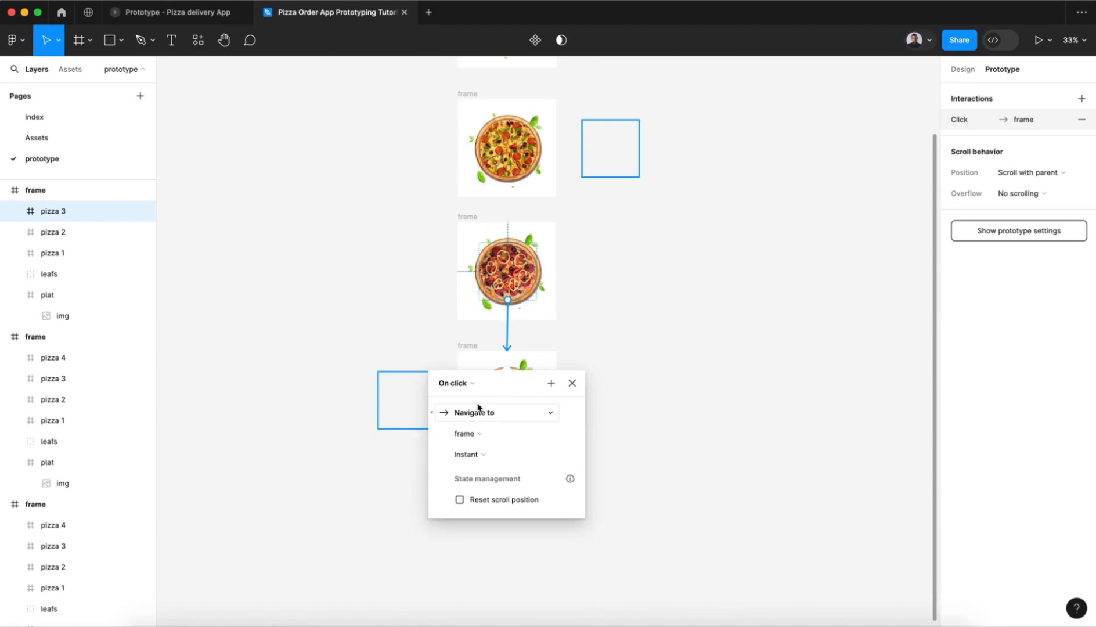
click(457, 384)
click(465, 397)
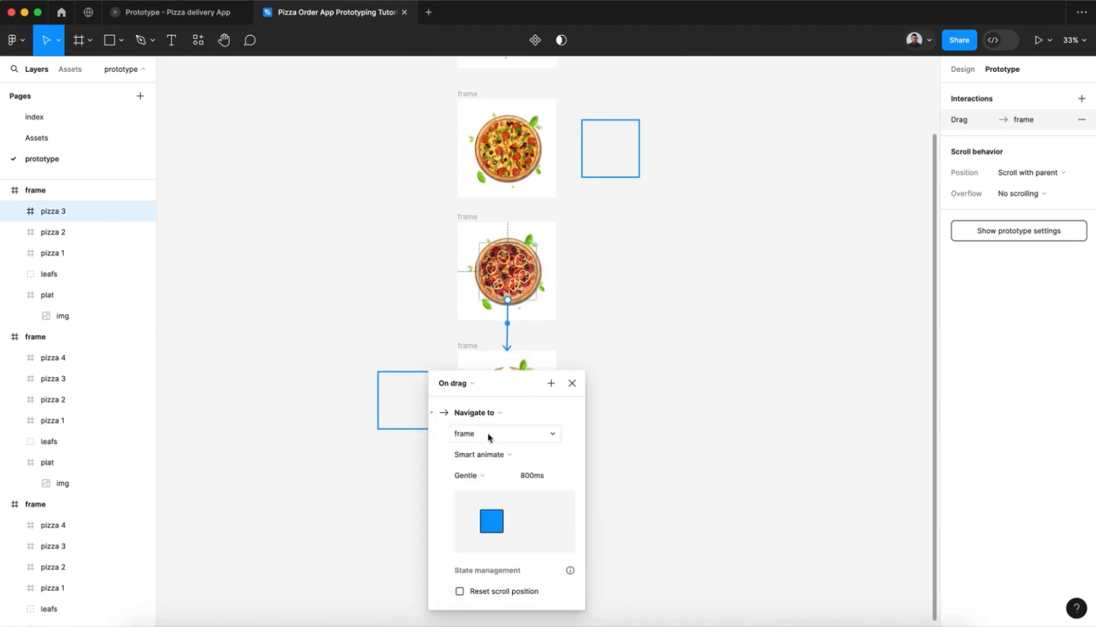
click(572, 383)
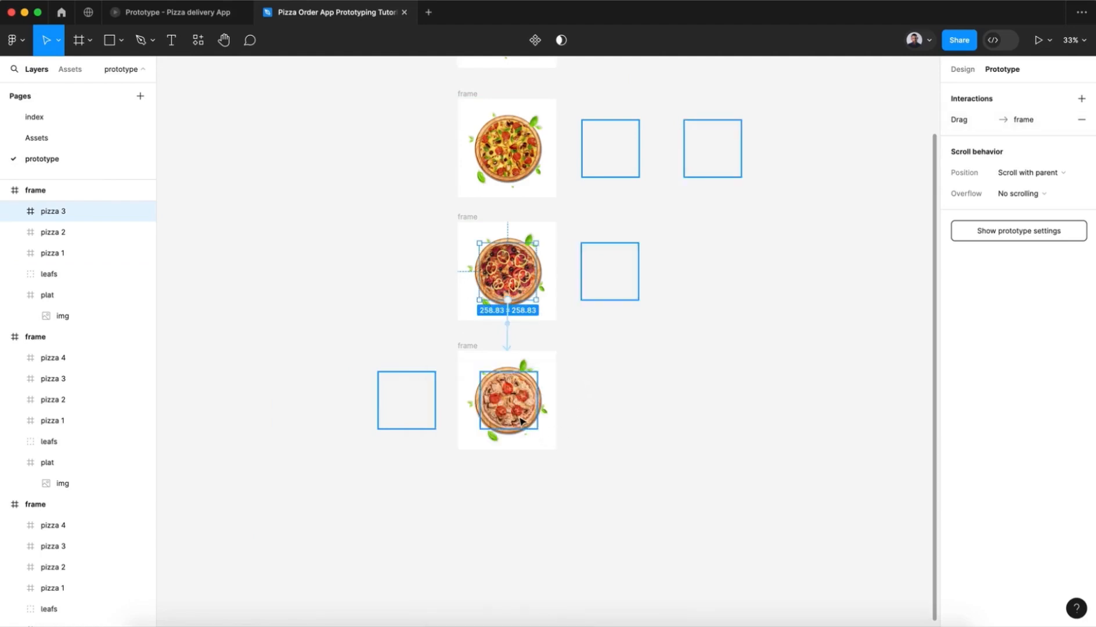
Switch to the Pizza delivery App prototype and swipe its pizza backwards to examine the reverse transition.
click(522, 421)
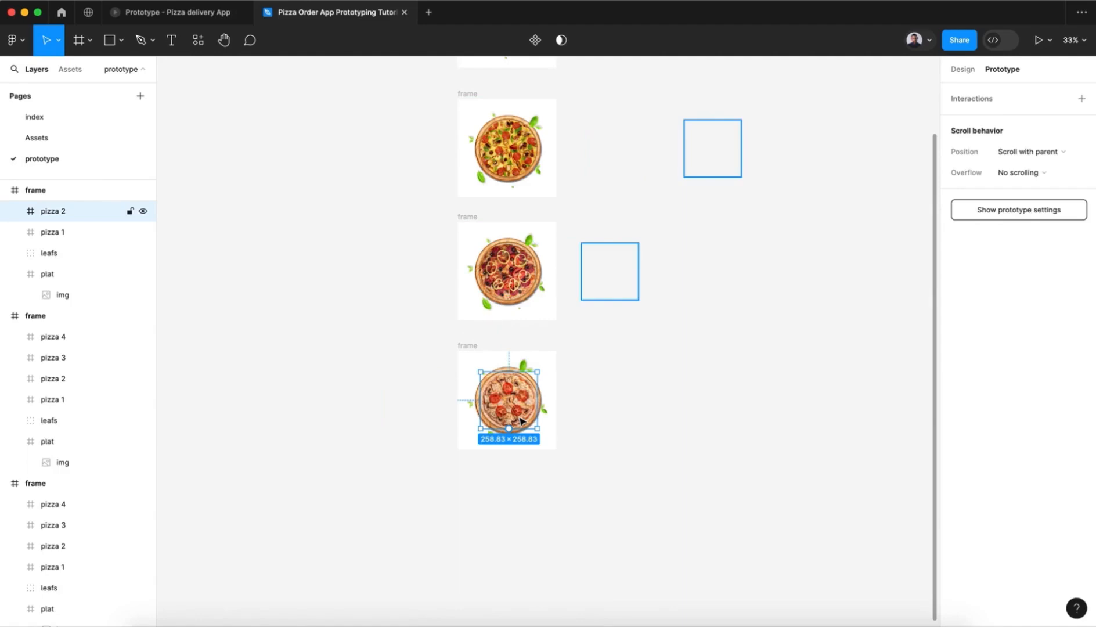
scroll(534, 261, up, 5)
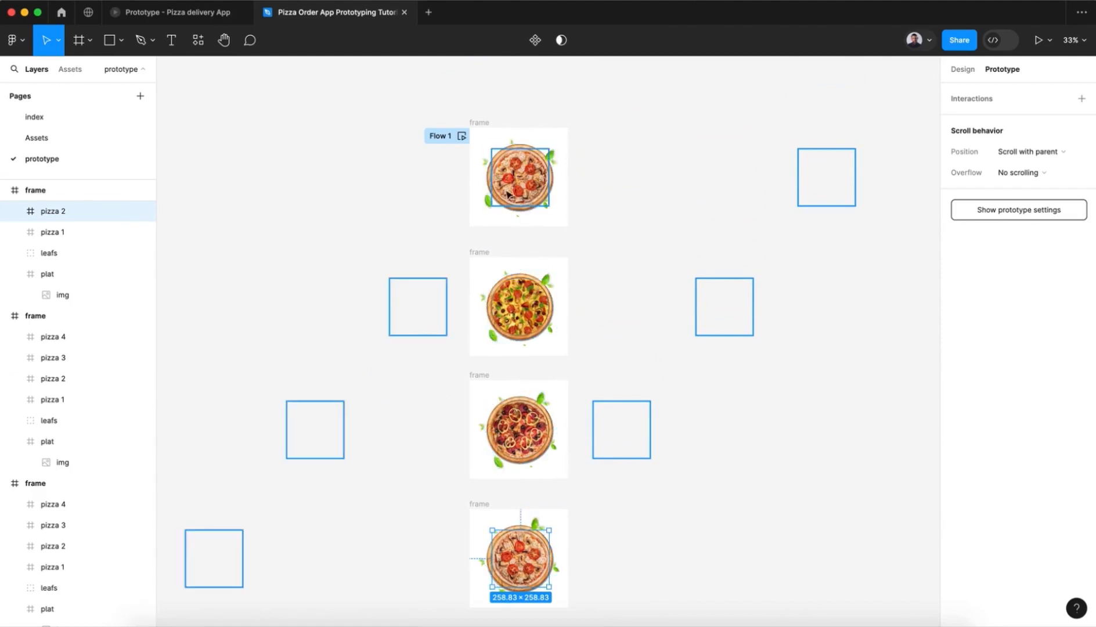
click(191, 13)
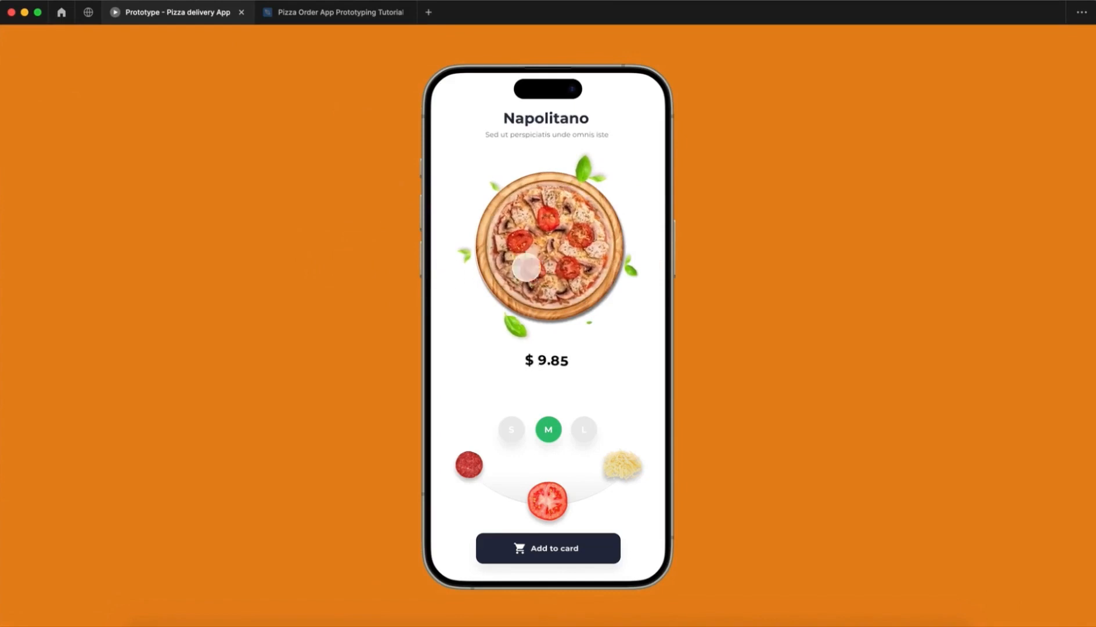
drag(518, 258, 696, 264)
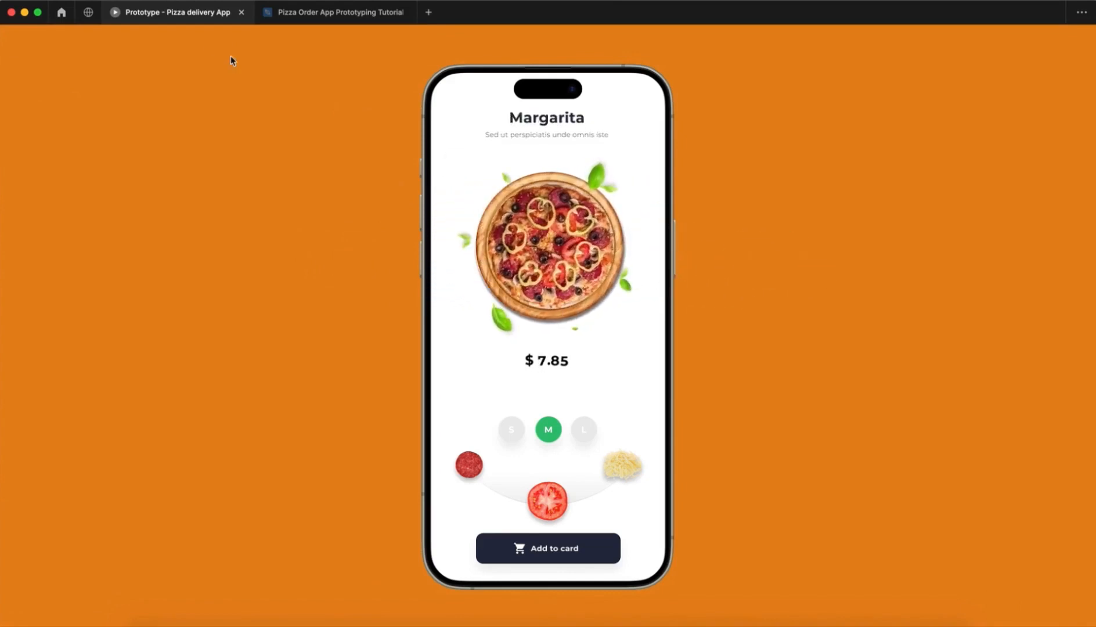
click(316, 22)
Connect pizza 2 in the fourth frame back to the third frame with an On drag interaction.
scroll(489, 458, down, 5)
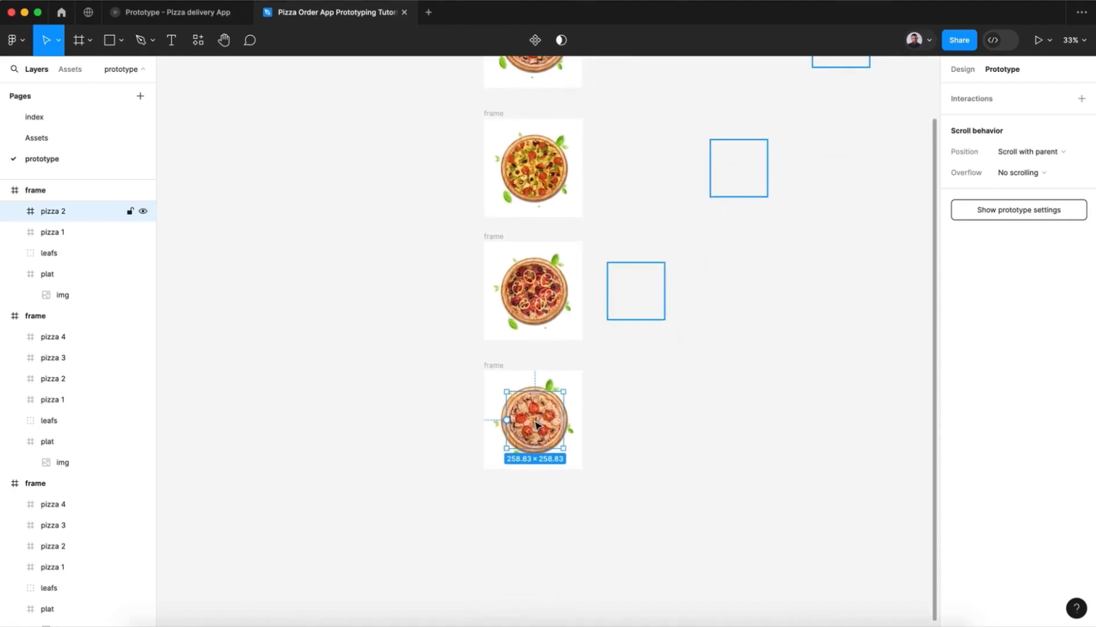
scroll(152, 255, up, 2)
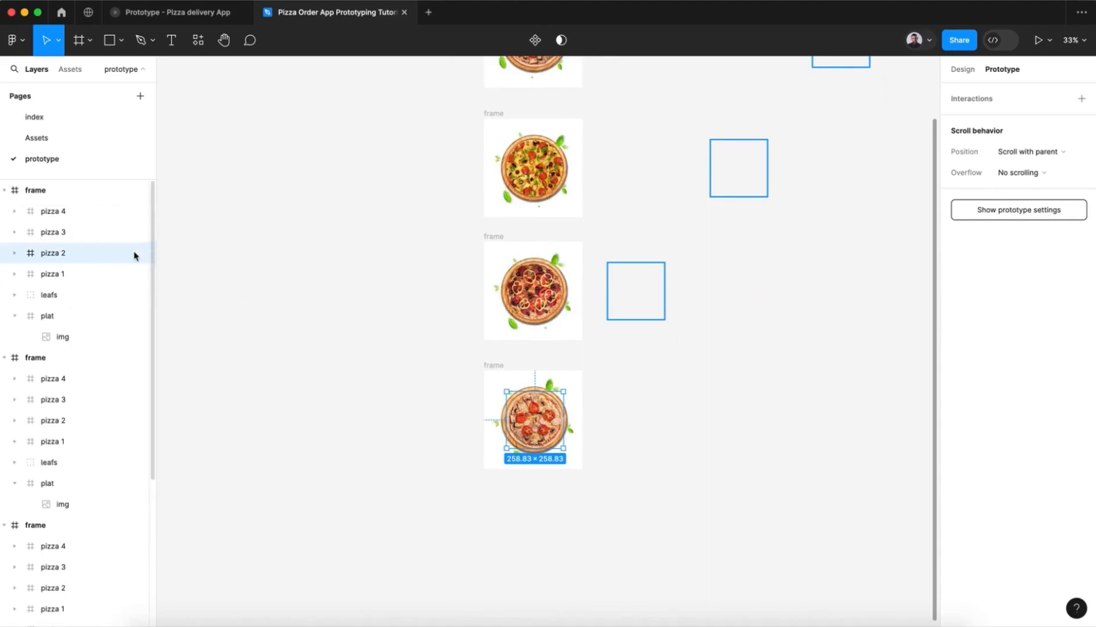
click(80, 237)
click(77, 214)
click(80, 237)
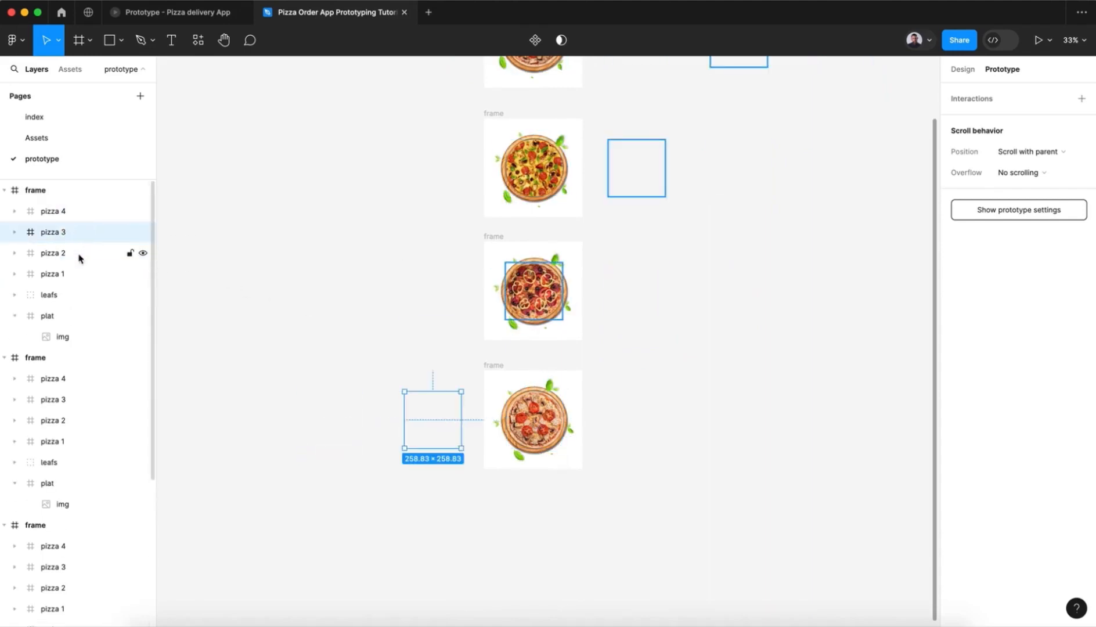
click(81, 254)
drag(535, 391, 519, 335)
click(498, 371)
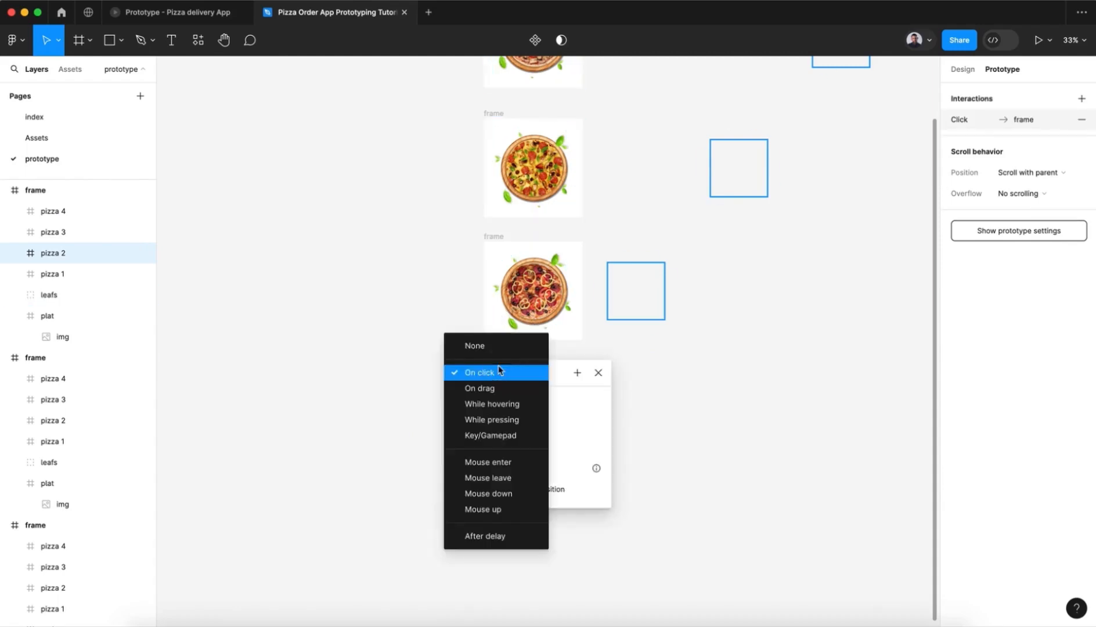
click(497, 389)
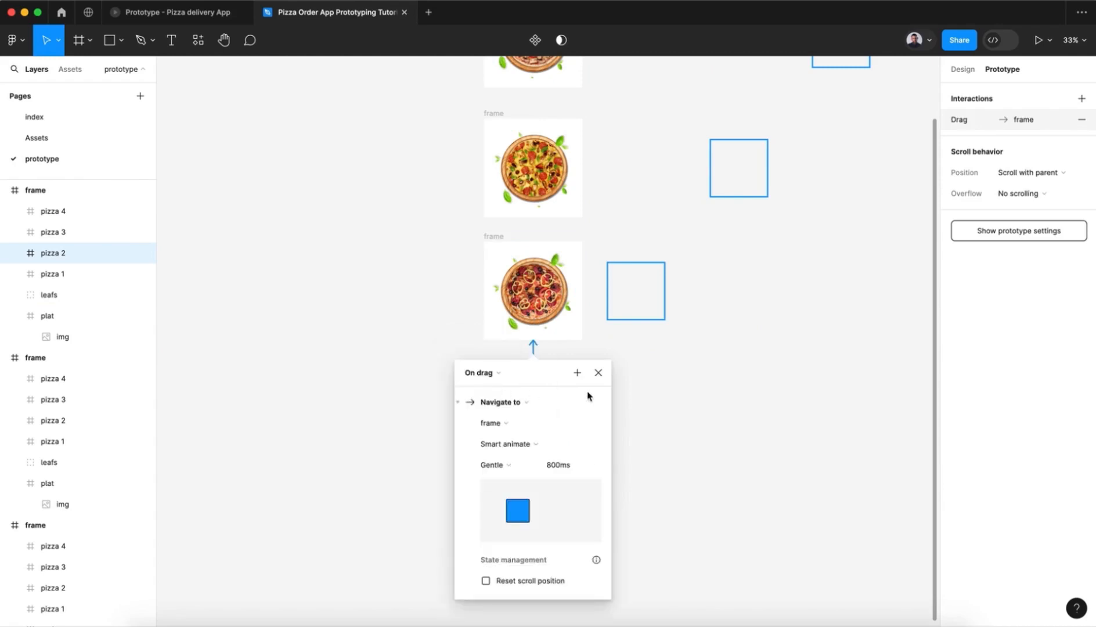
click(598, 372)
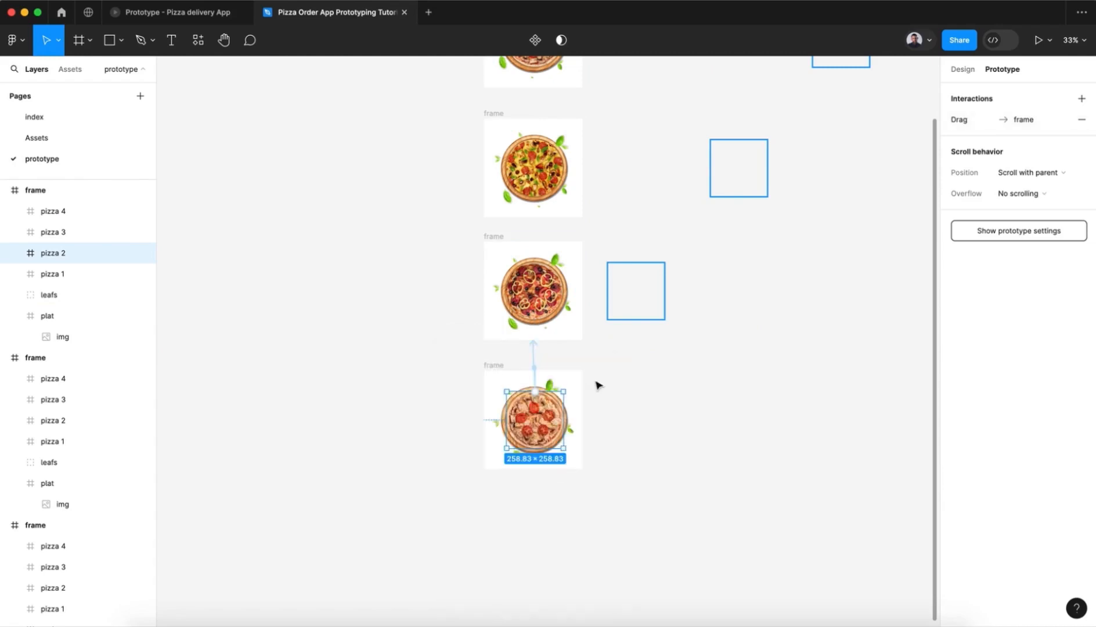
Connect pizza 3 in the third frame back to the second frame with an On drag interaction.
click(547, 306)
drag(535, 265, 533, 208)
click(480, 253)
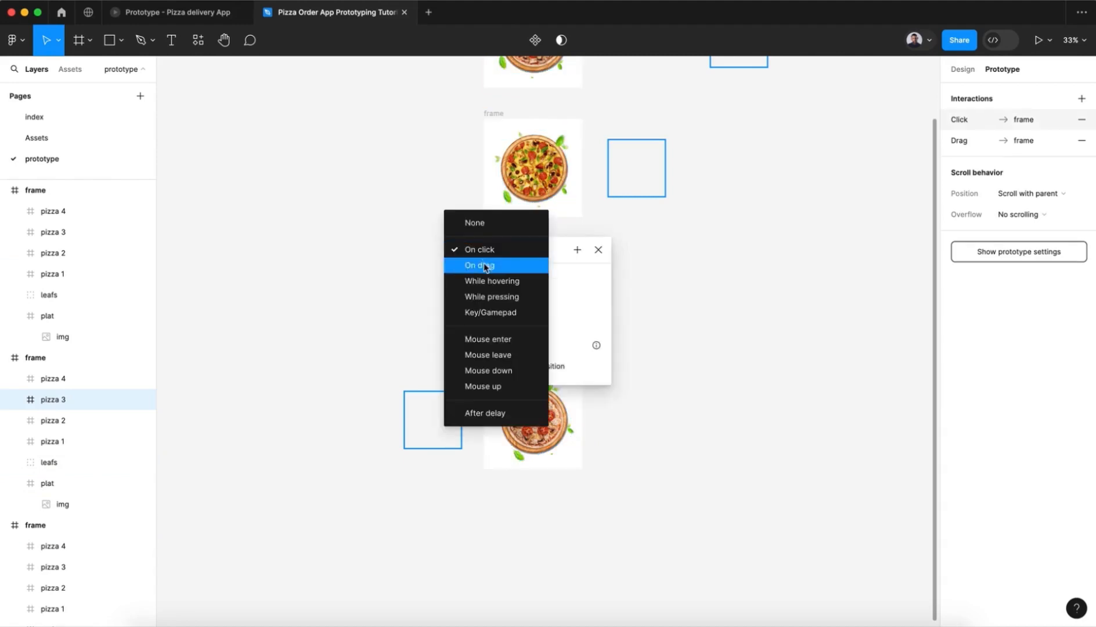
click(486, 264)
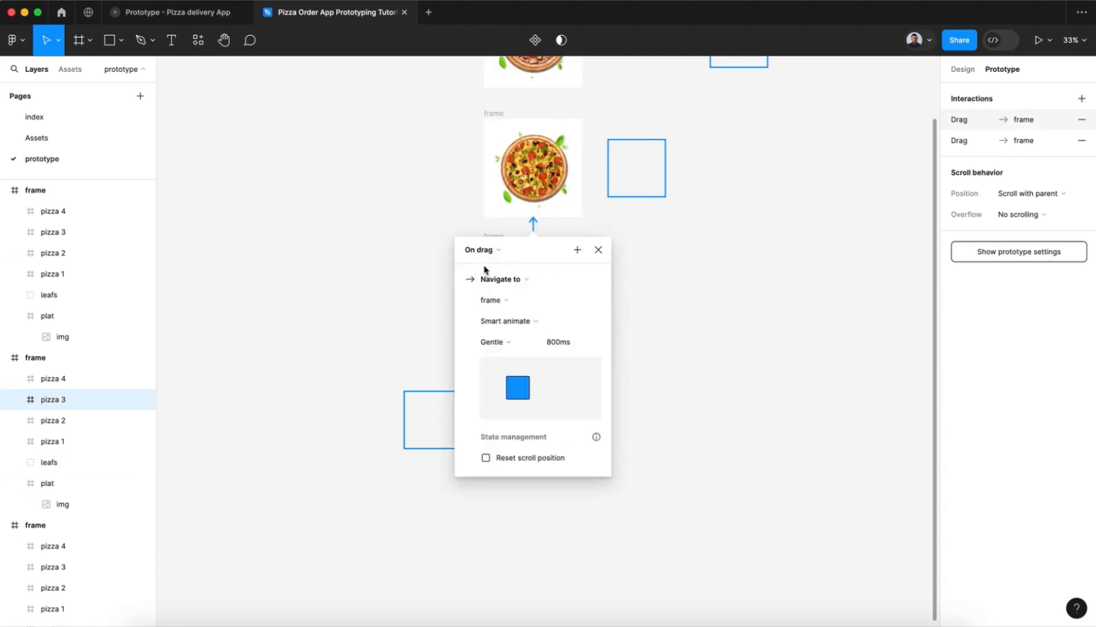
click(597, 250)
Connect pizza 4 in the second frame back to the first frame with an On drag interaction and review its forward connection.
scroll(533, 290, up, 5)
click(529, 321)
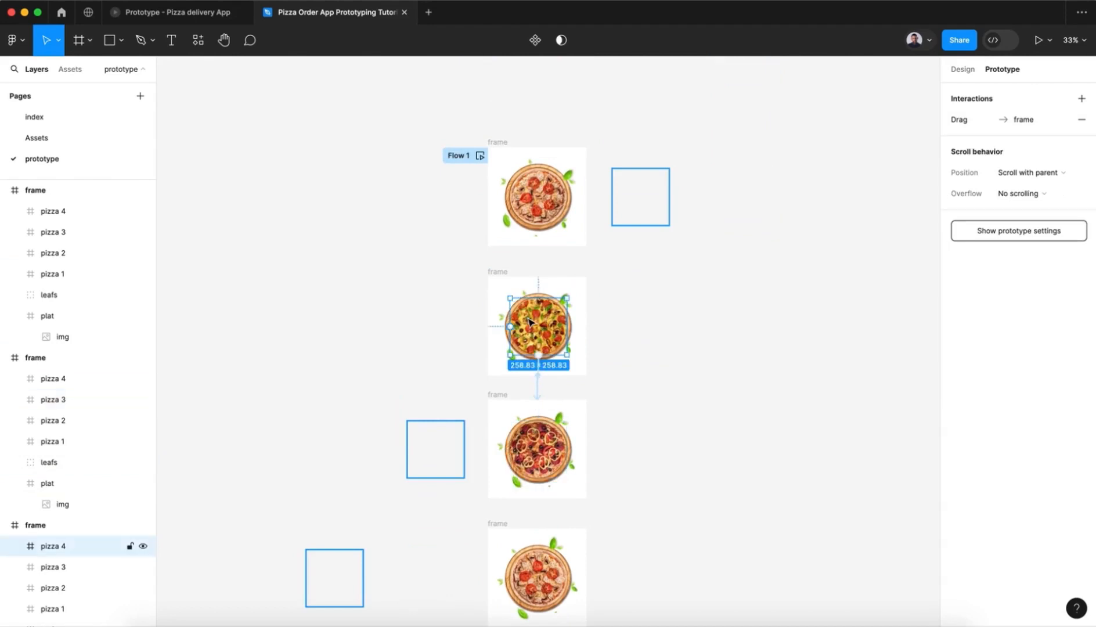
drag(538, 298, 531, 247)
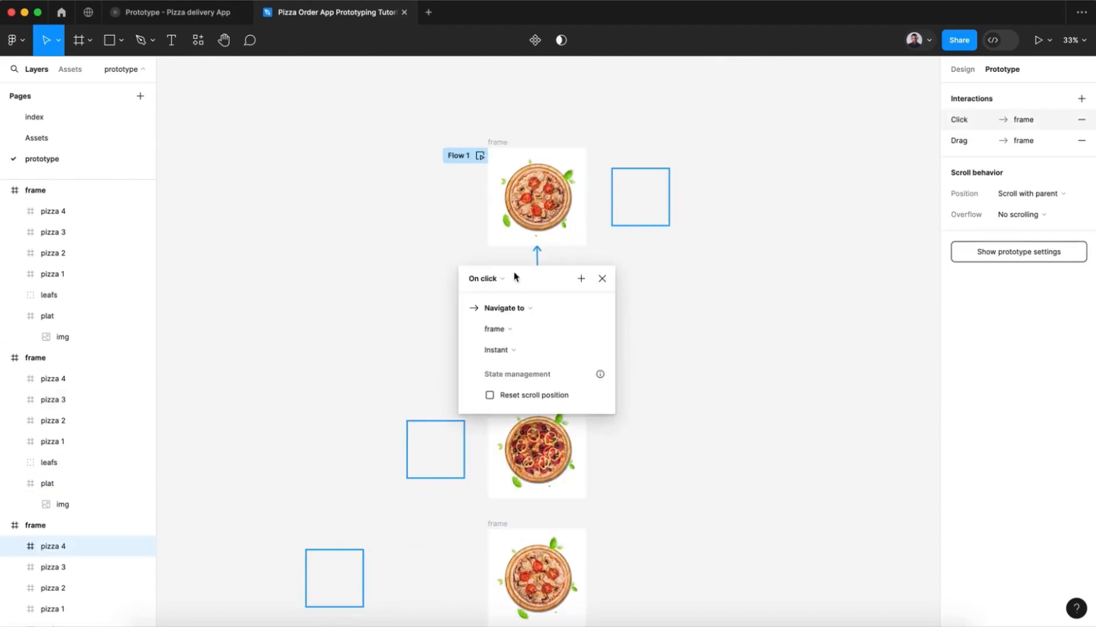
click(495, 279)
click(497, 292)
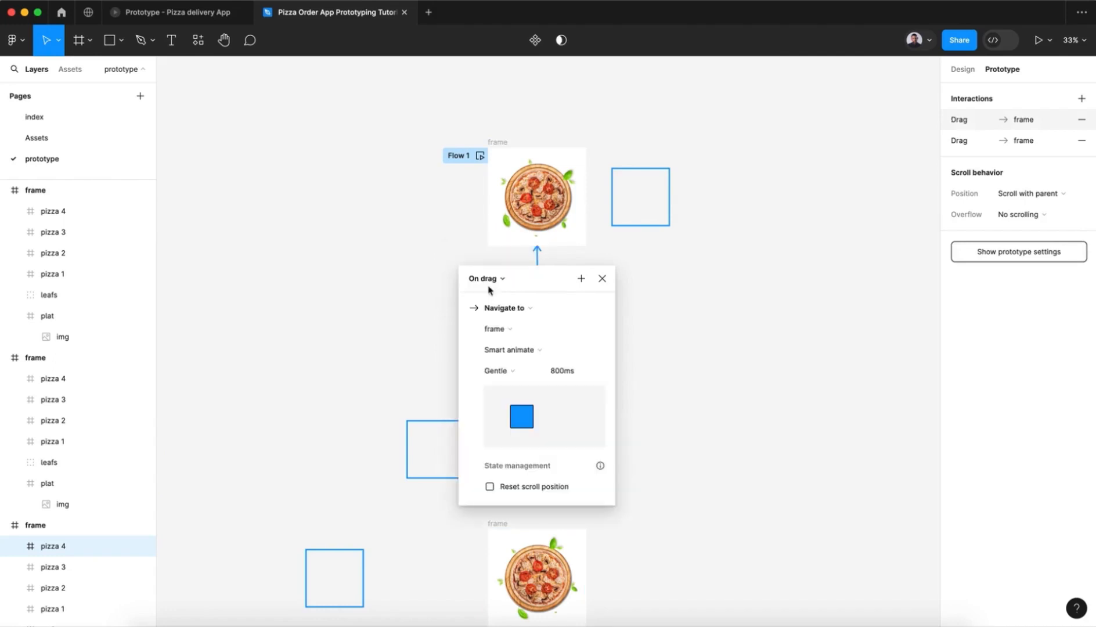
click(602, 279)
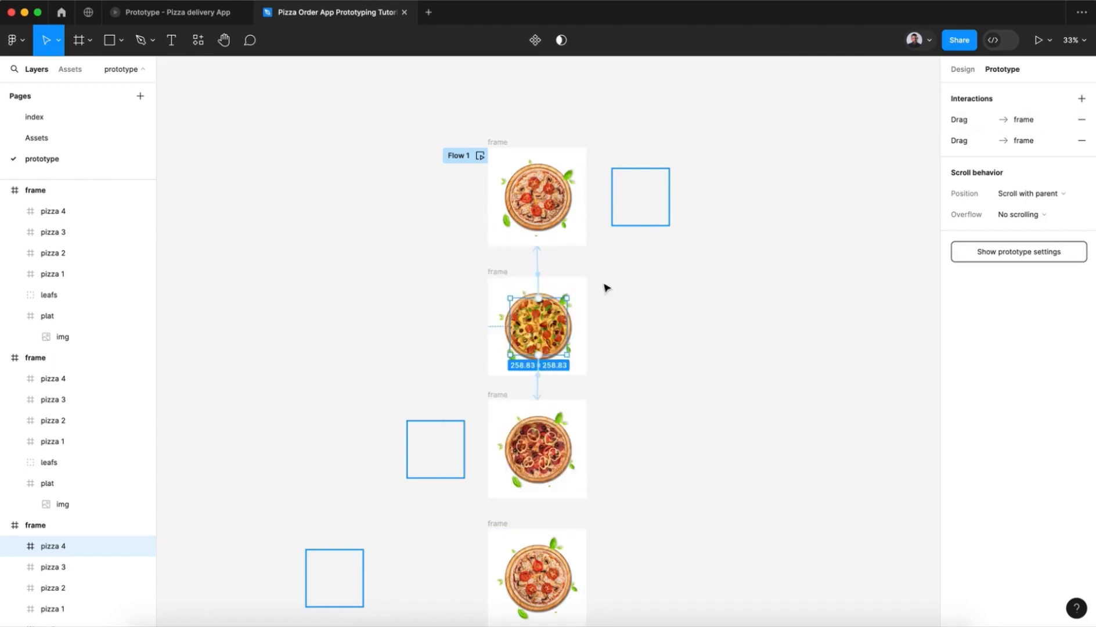
click(539, 387)
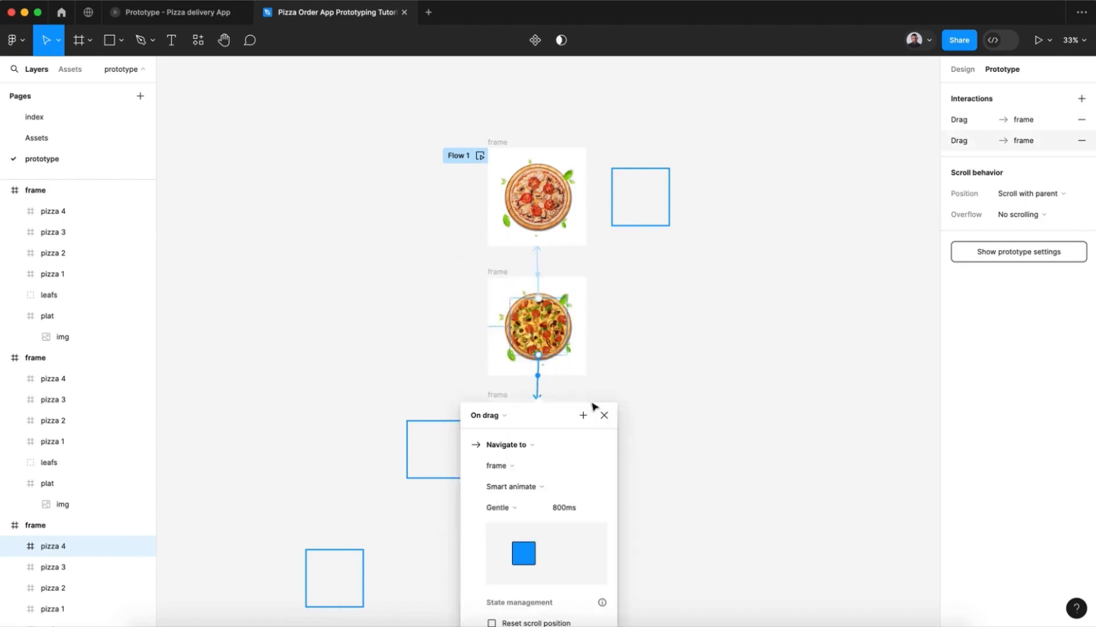
click(605, 417)
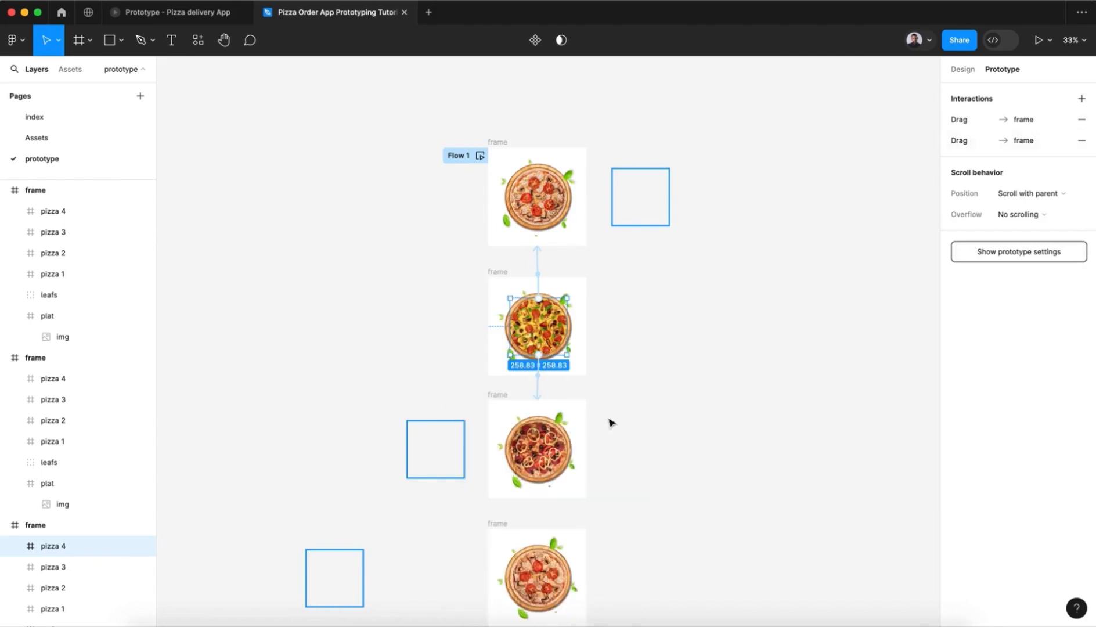
Preview Flow 1 and swipe the pizzas in both directions to test the drag transitions, closing the preview when done.
click(479, 157)
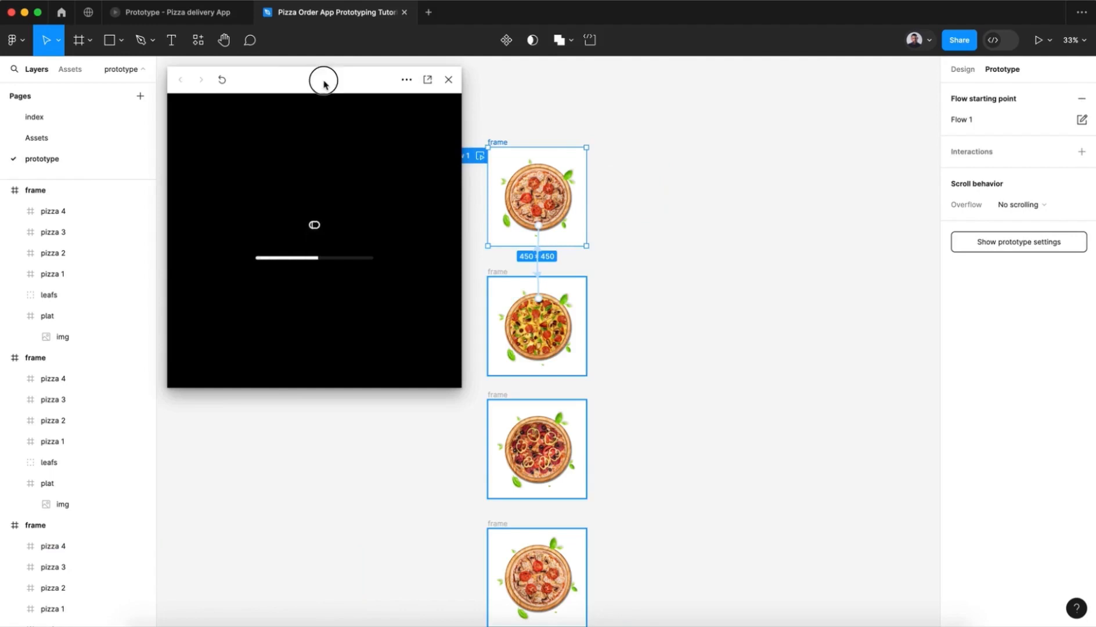
drag(323, 84, 343, 85)
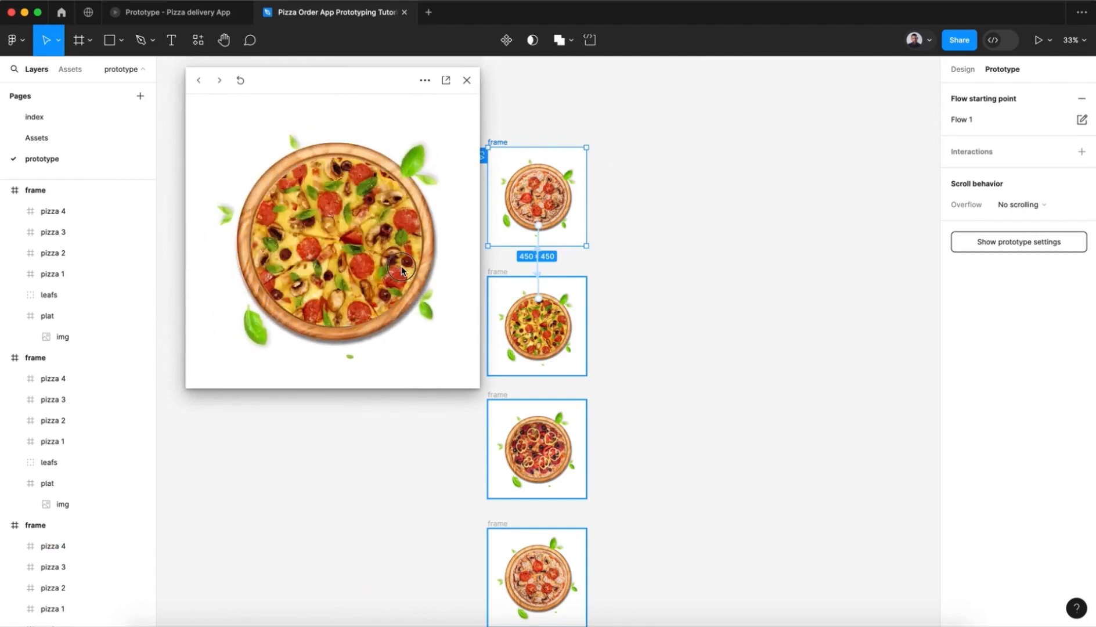
click(402, 270)
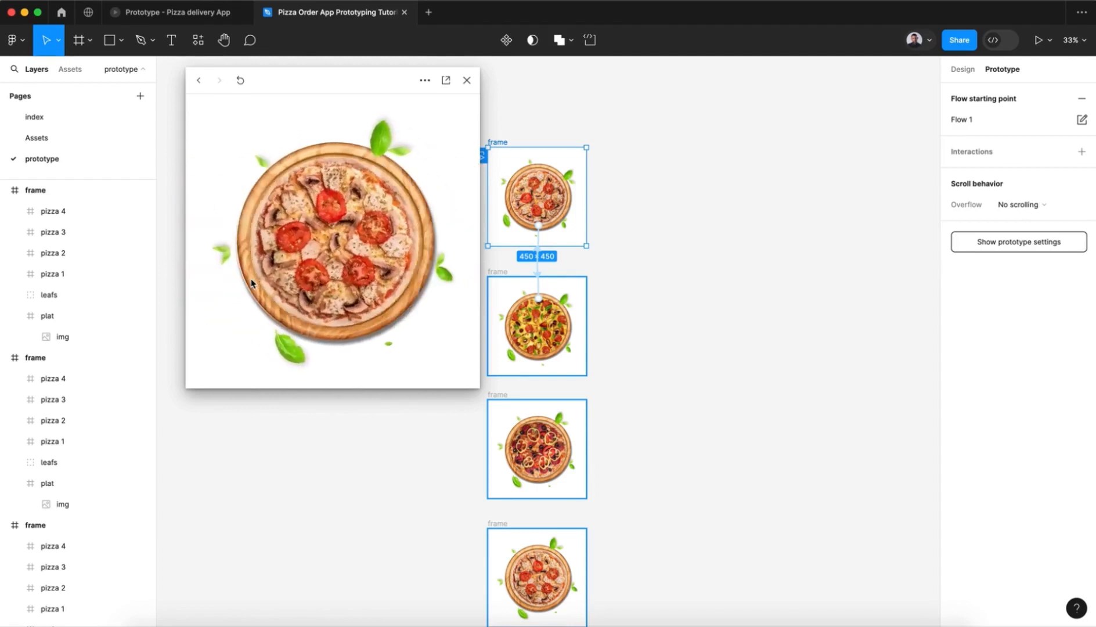
click(285, 276)
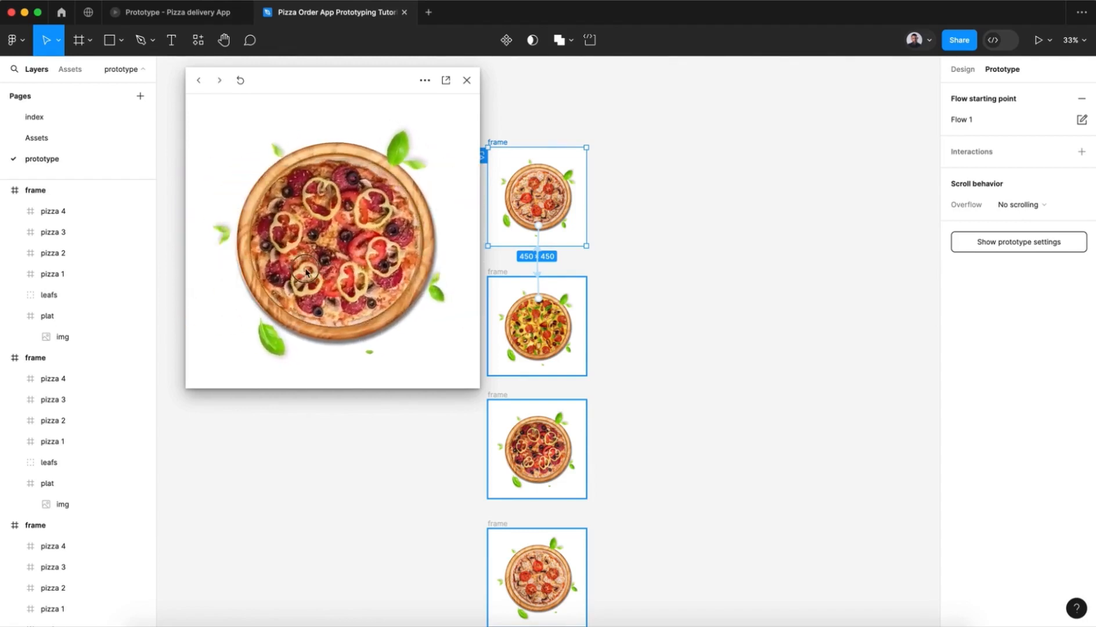
mouse_move(284, 270)
mouse_down()
mouse_move(400, 267)
mouse_move(268, 265)
mouse_up()
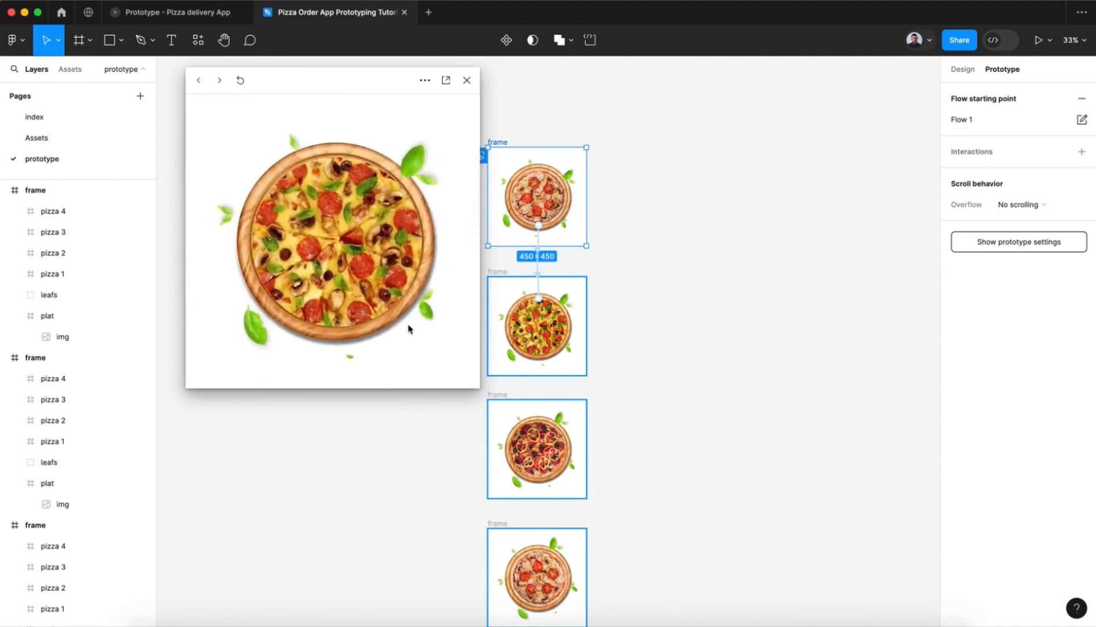
drag(394, 267, 423, 263)
drag(354, 265, 291, 267)
drag(401, 270, 344, 272)
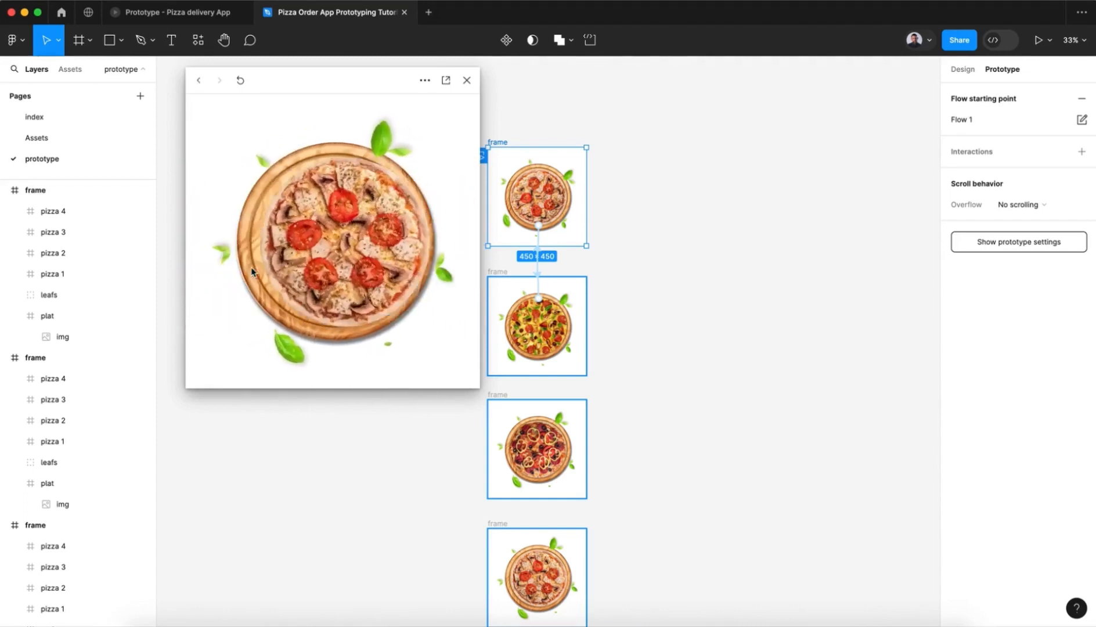
click(467, 81)
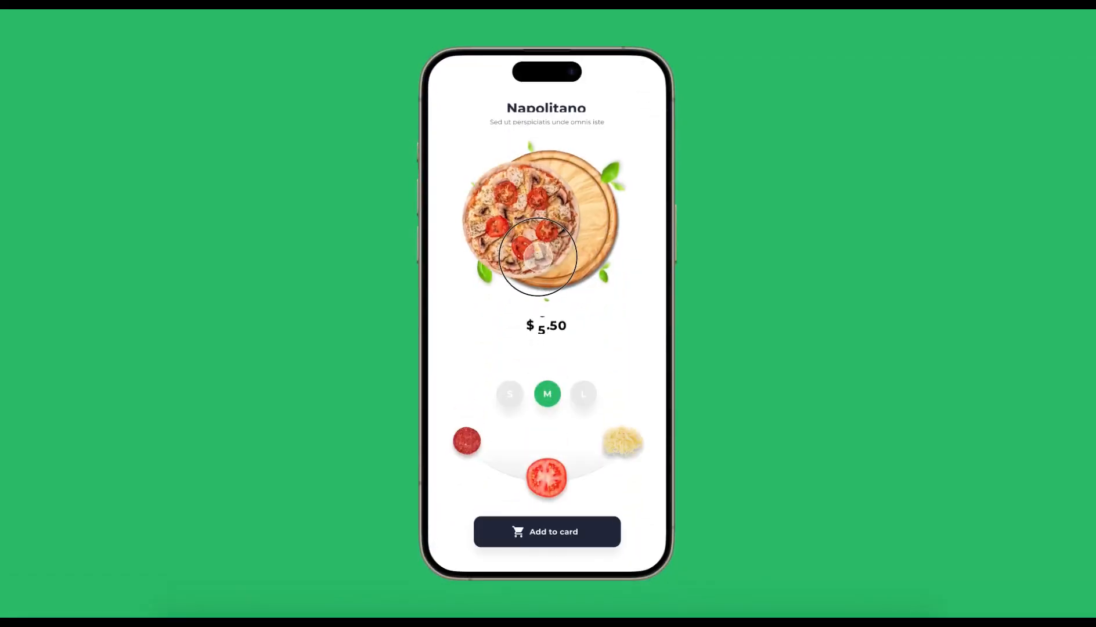
Swipe through the pizzas in the finished app prototype to examine the name, price and rotation transitions.
drag(538, 256, 687, 264)
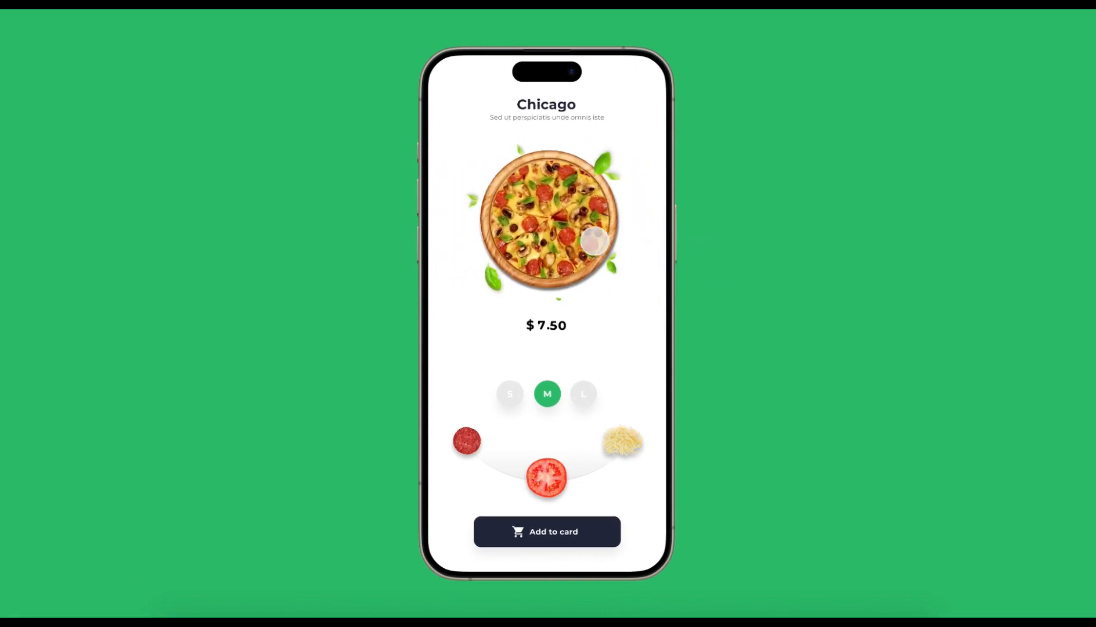
drag(515, 227, 573, 227)
click(549, 224)
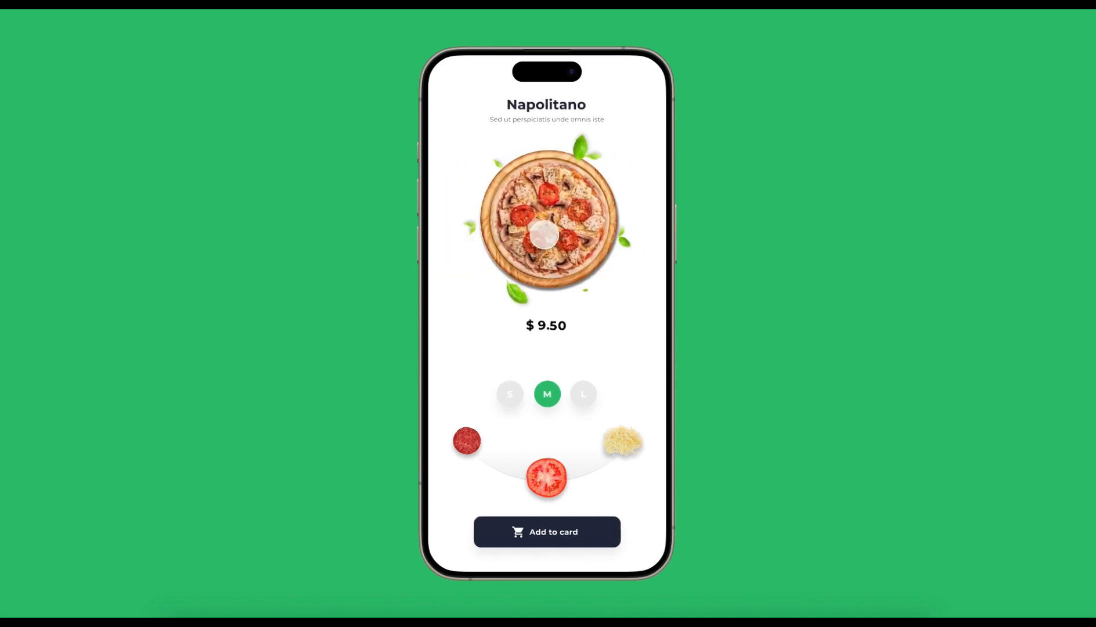
drag(524, 231, 599, 235)
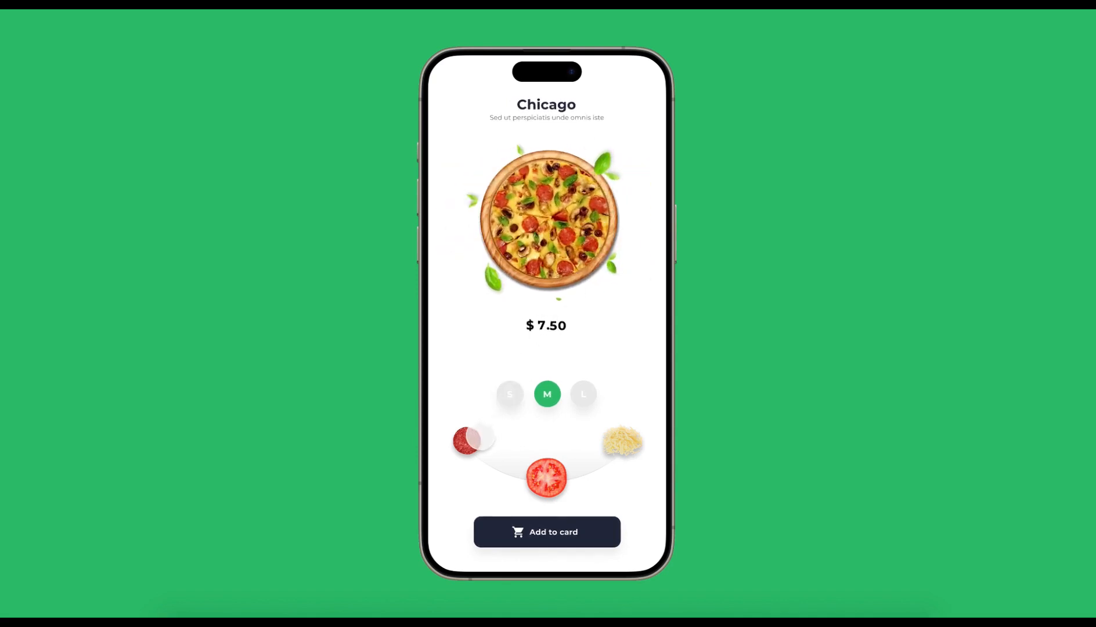
Try the salami, tomato and cheese toppings on the Chicago pizza in the finished prototype.
click(466, 440)
click(537, 480)
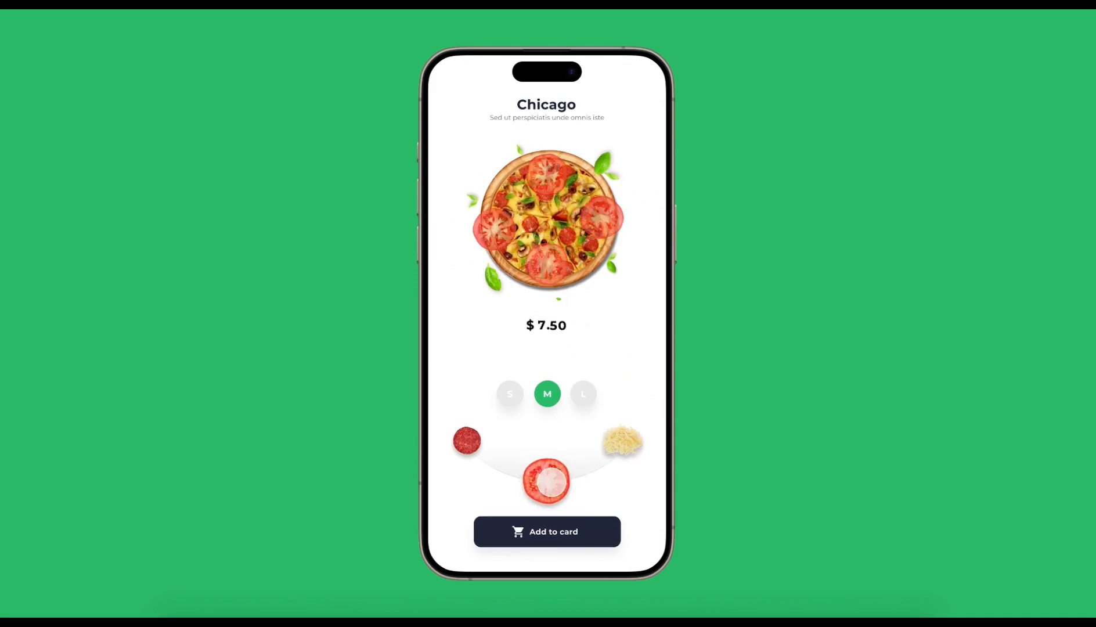
drag(621, 444, 572, 471)
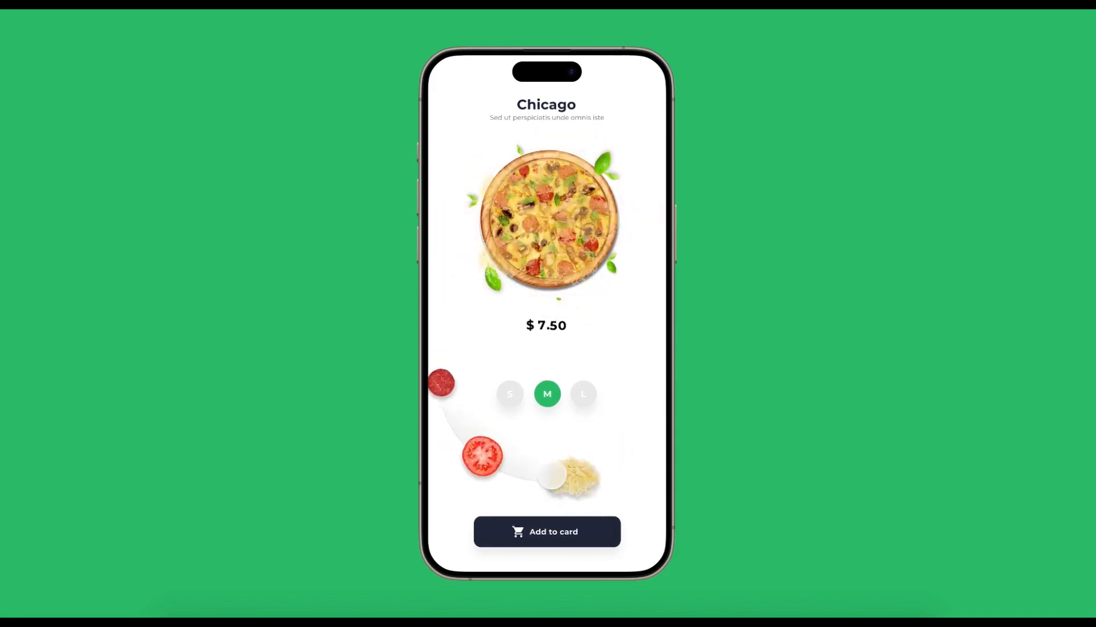
Switch the Chicago pizza through sizes S, M and L to test the size selector.
click(519, 394)
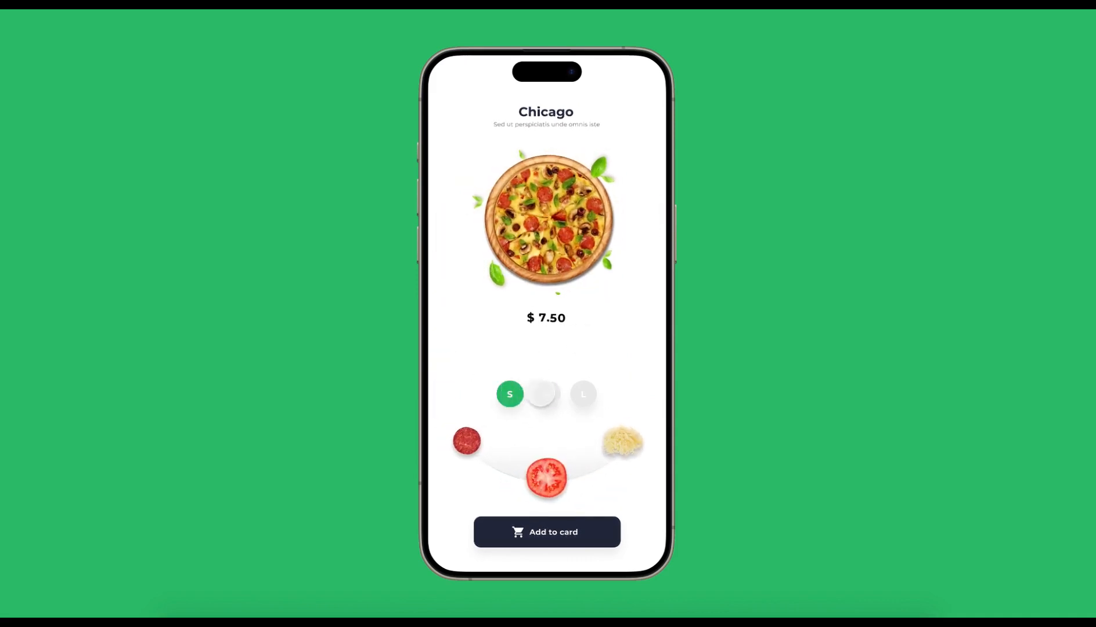
click(543, 394)
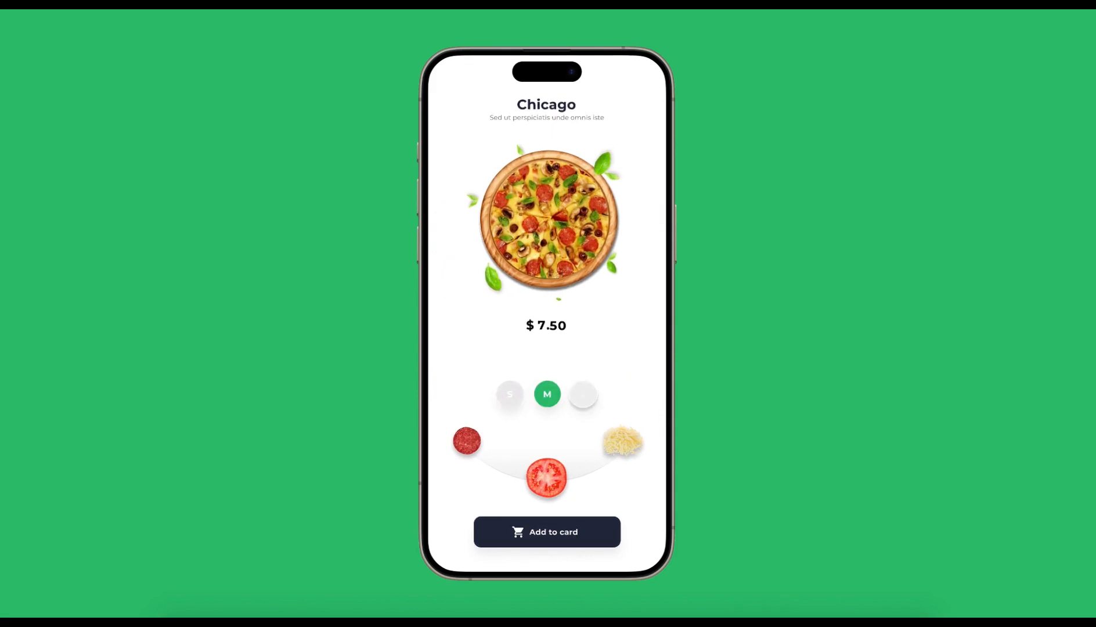
click(583, 394)
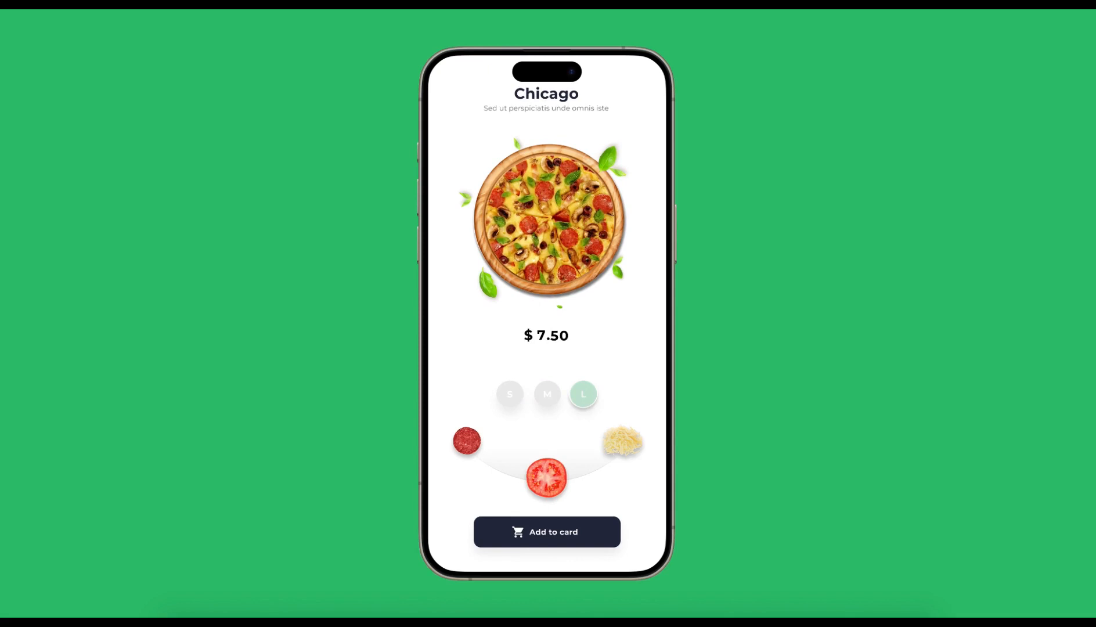